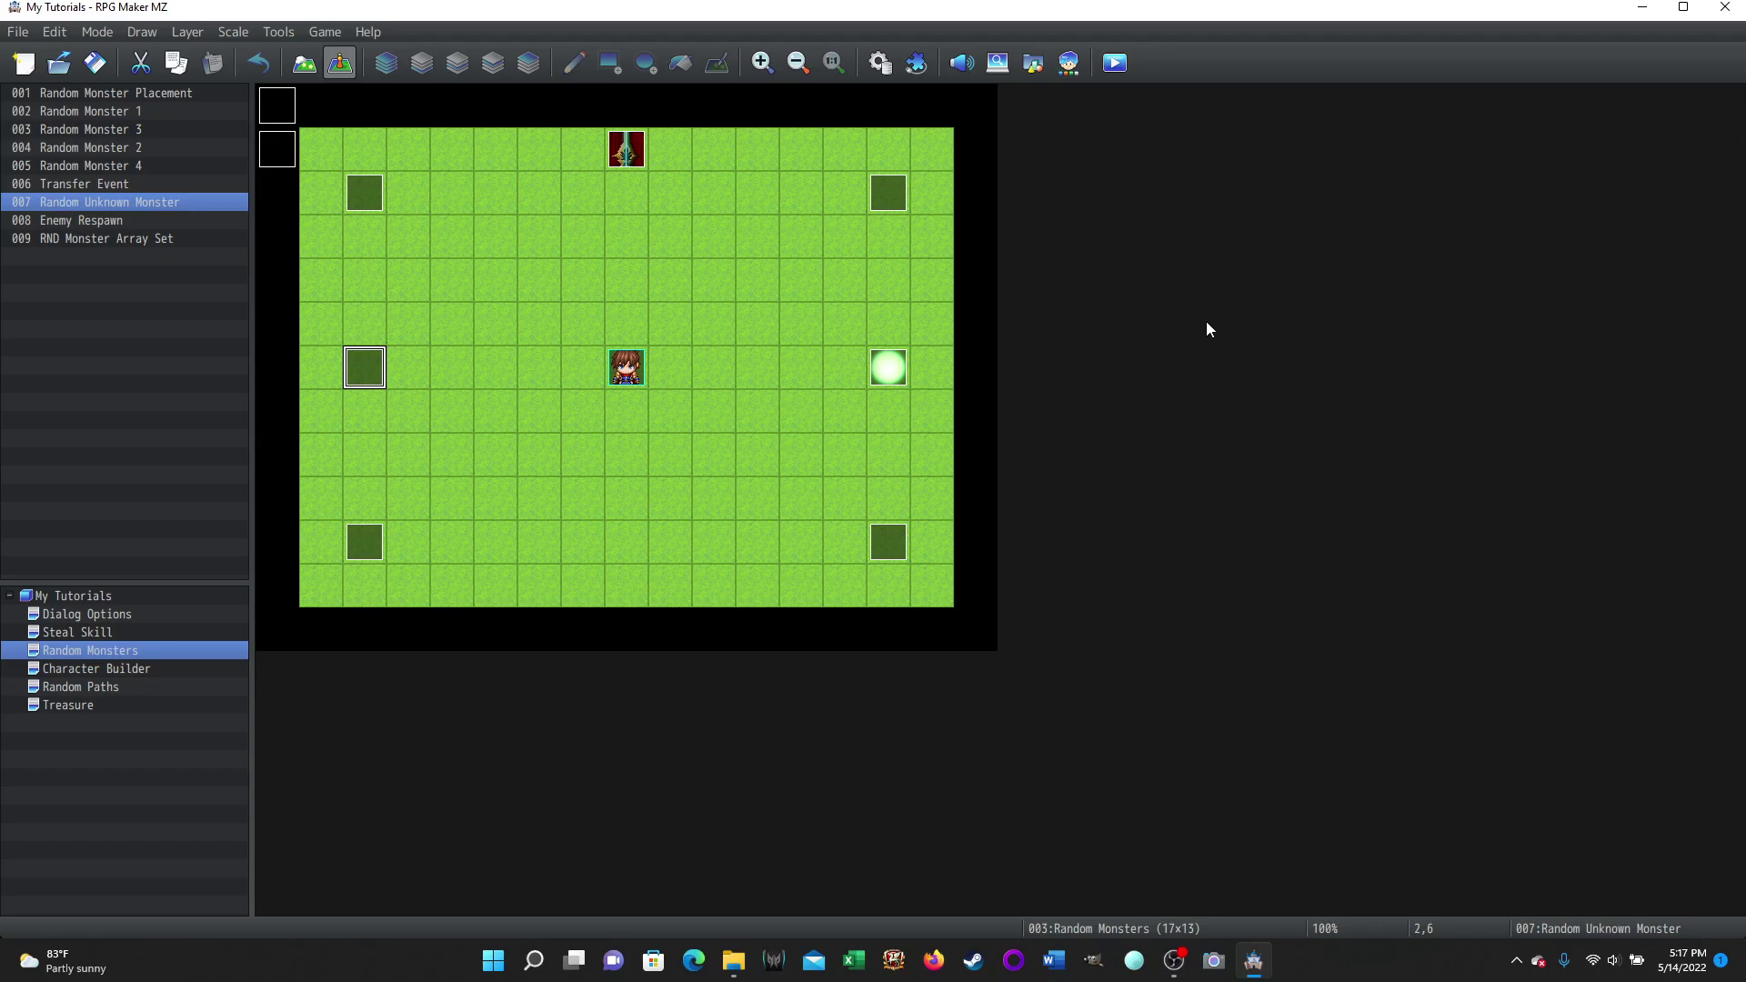
# Step: Select the four corner monster events in turn, twice over
pyautogui.click(363, 191)
pyautogui.click(888, 192)
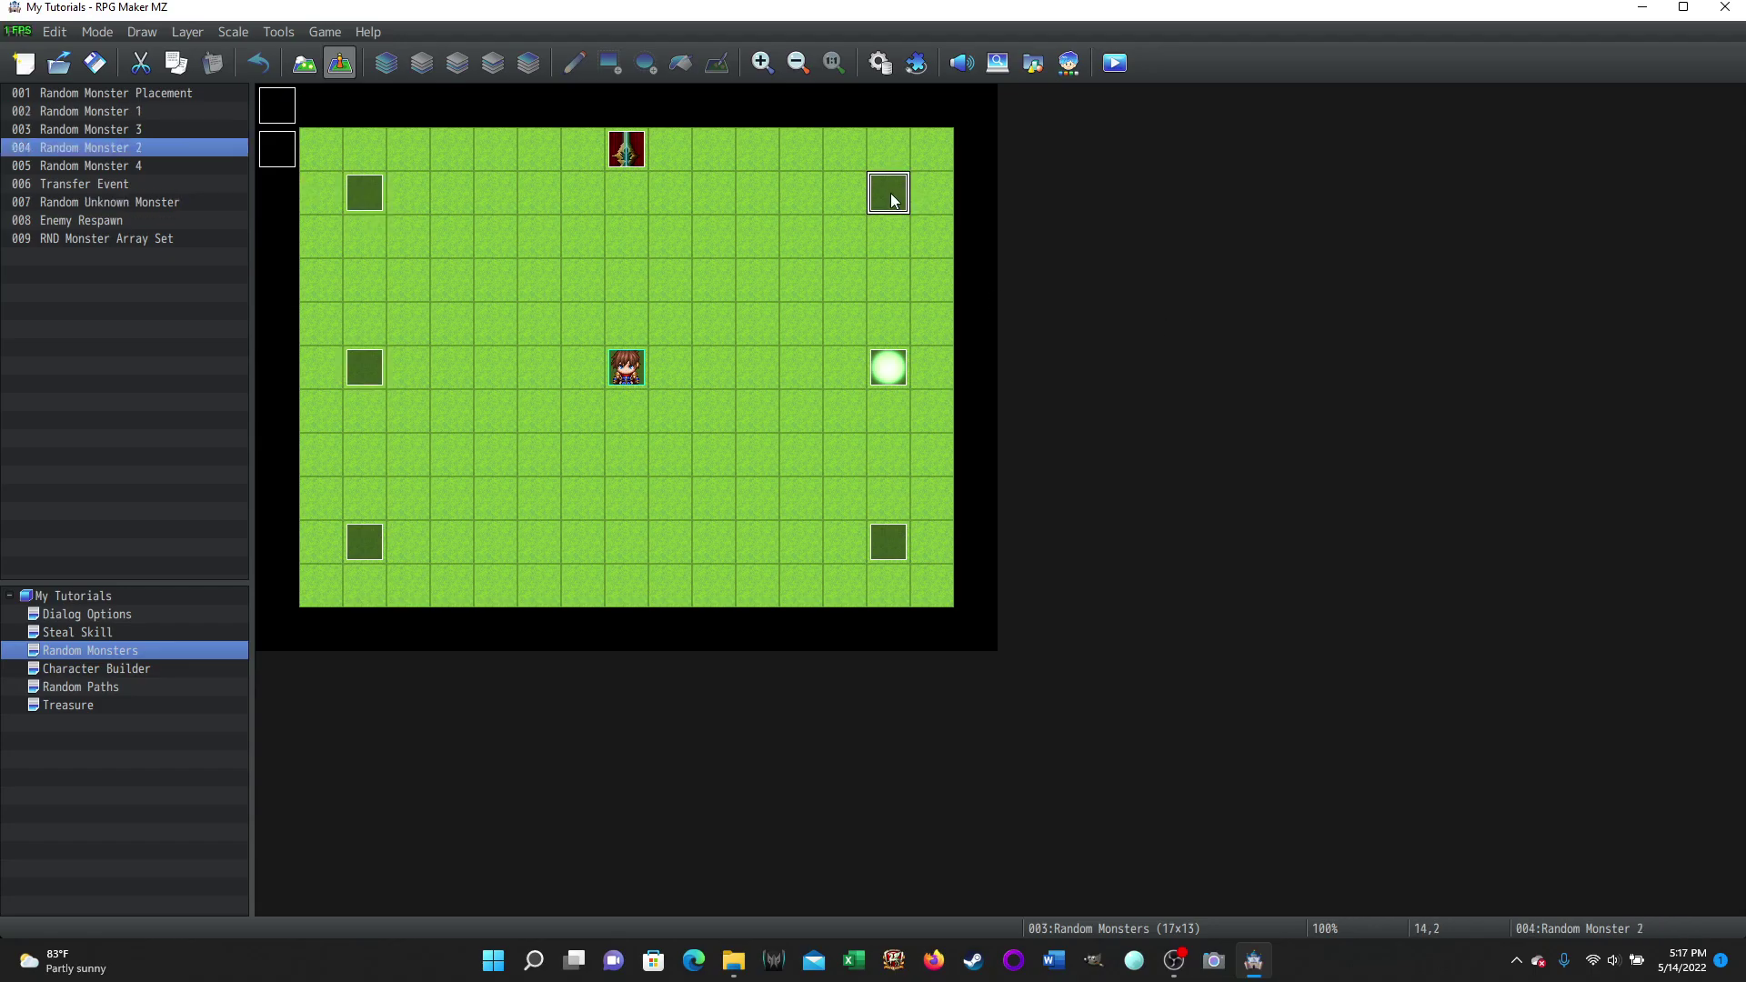
pyautogui.click(365, 549)
pyautogui.click(889, 544)
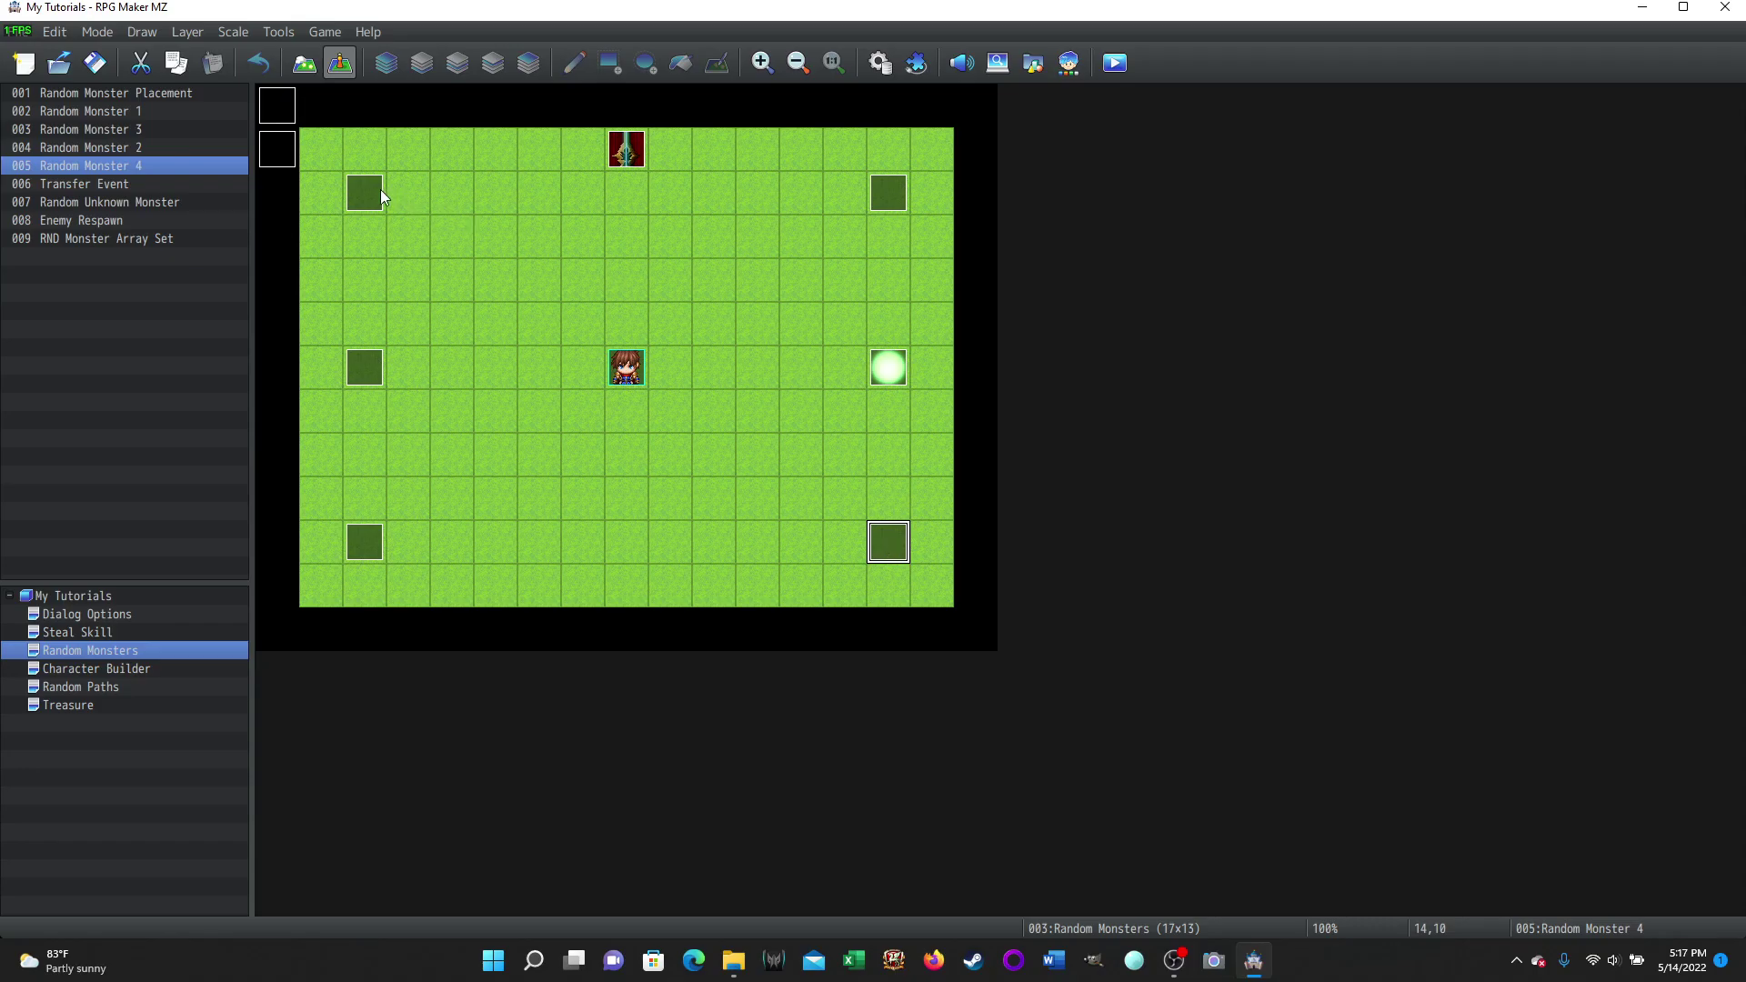
pyautogui.click(353, 201)
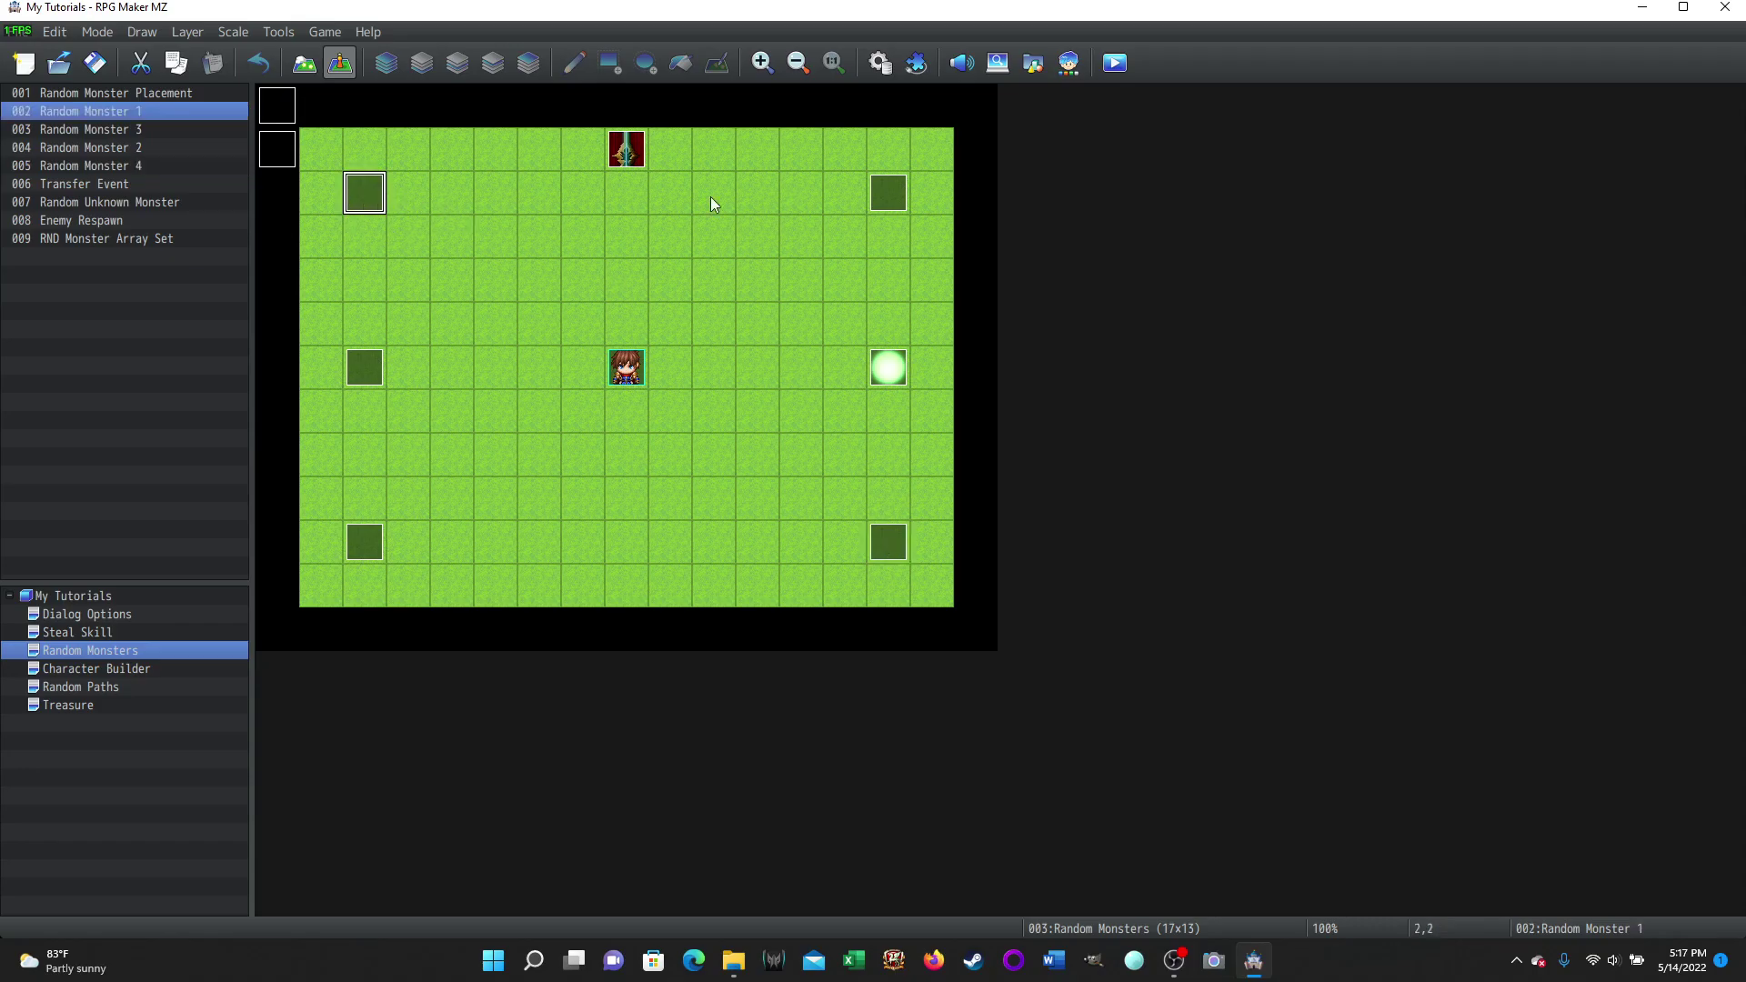
pyautogui.click(896, 209)
pyautogui.click(363, 548)
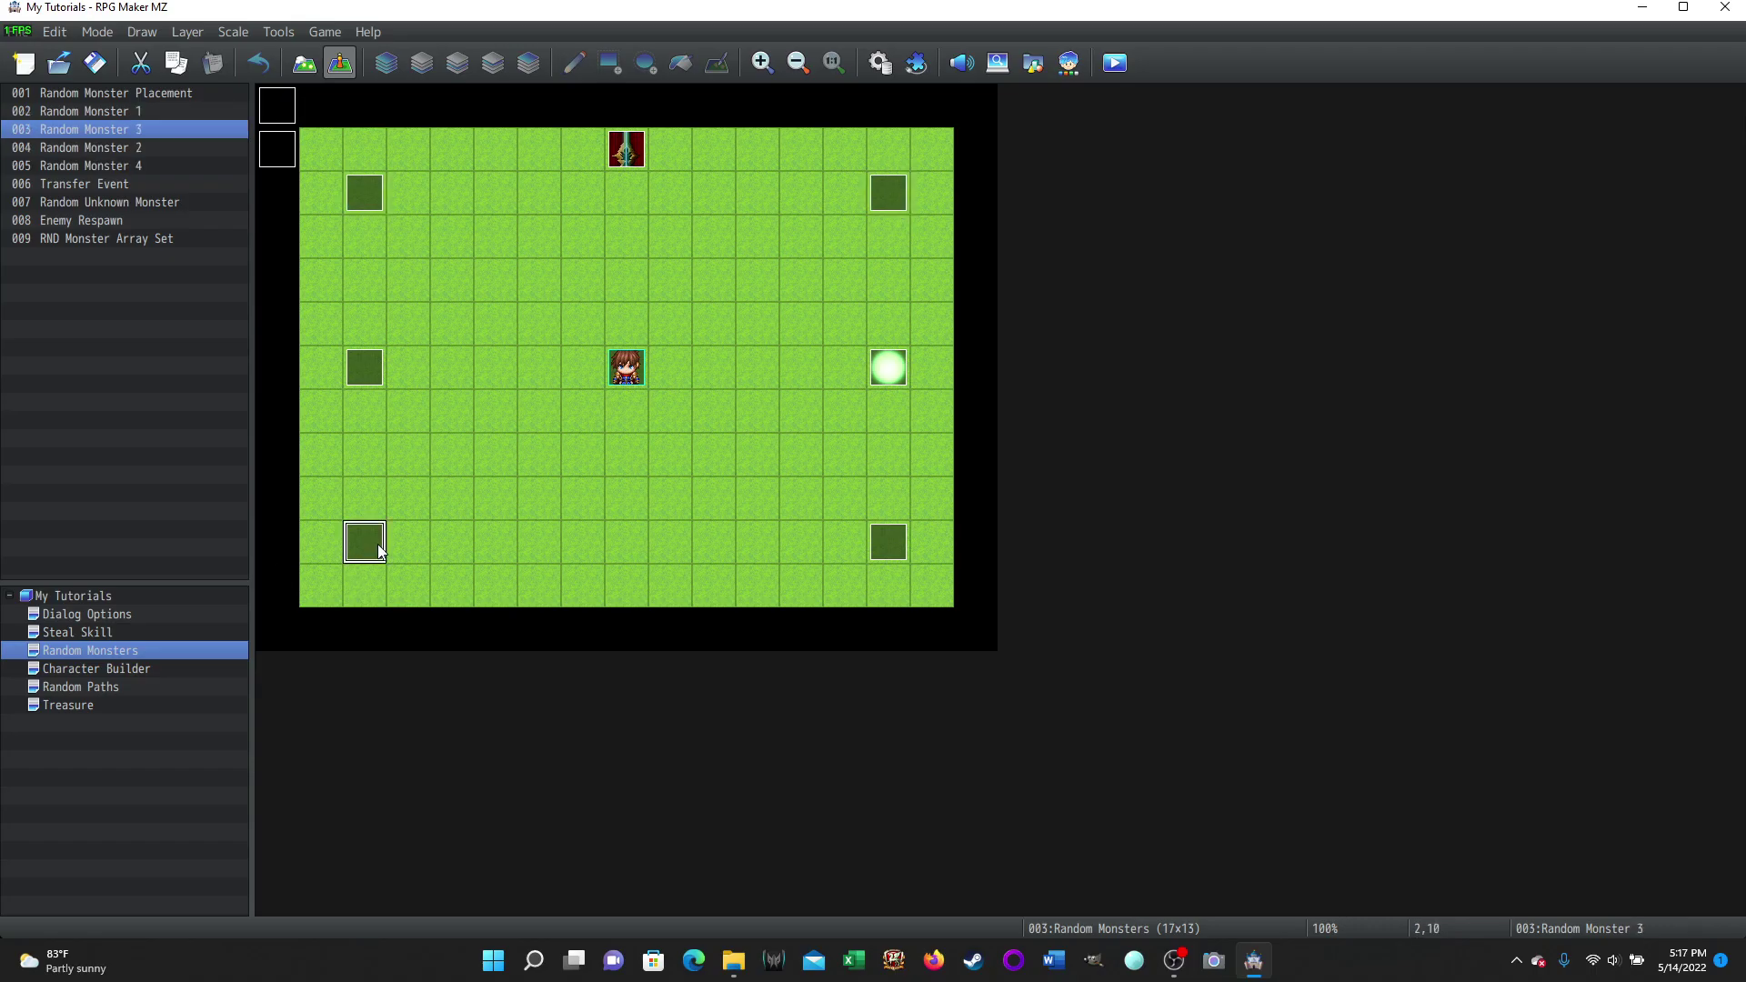
pyautogui.click(890, 545)
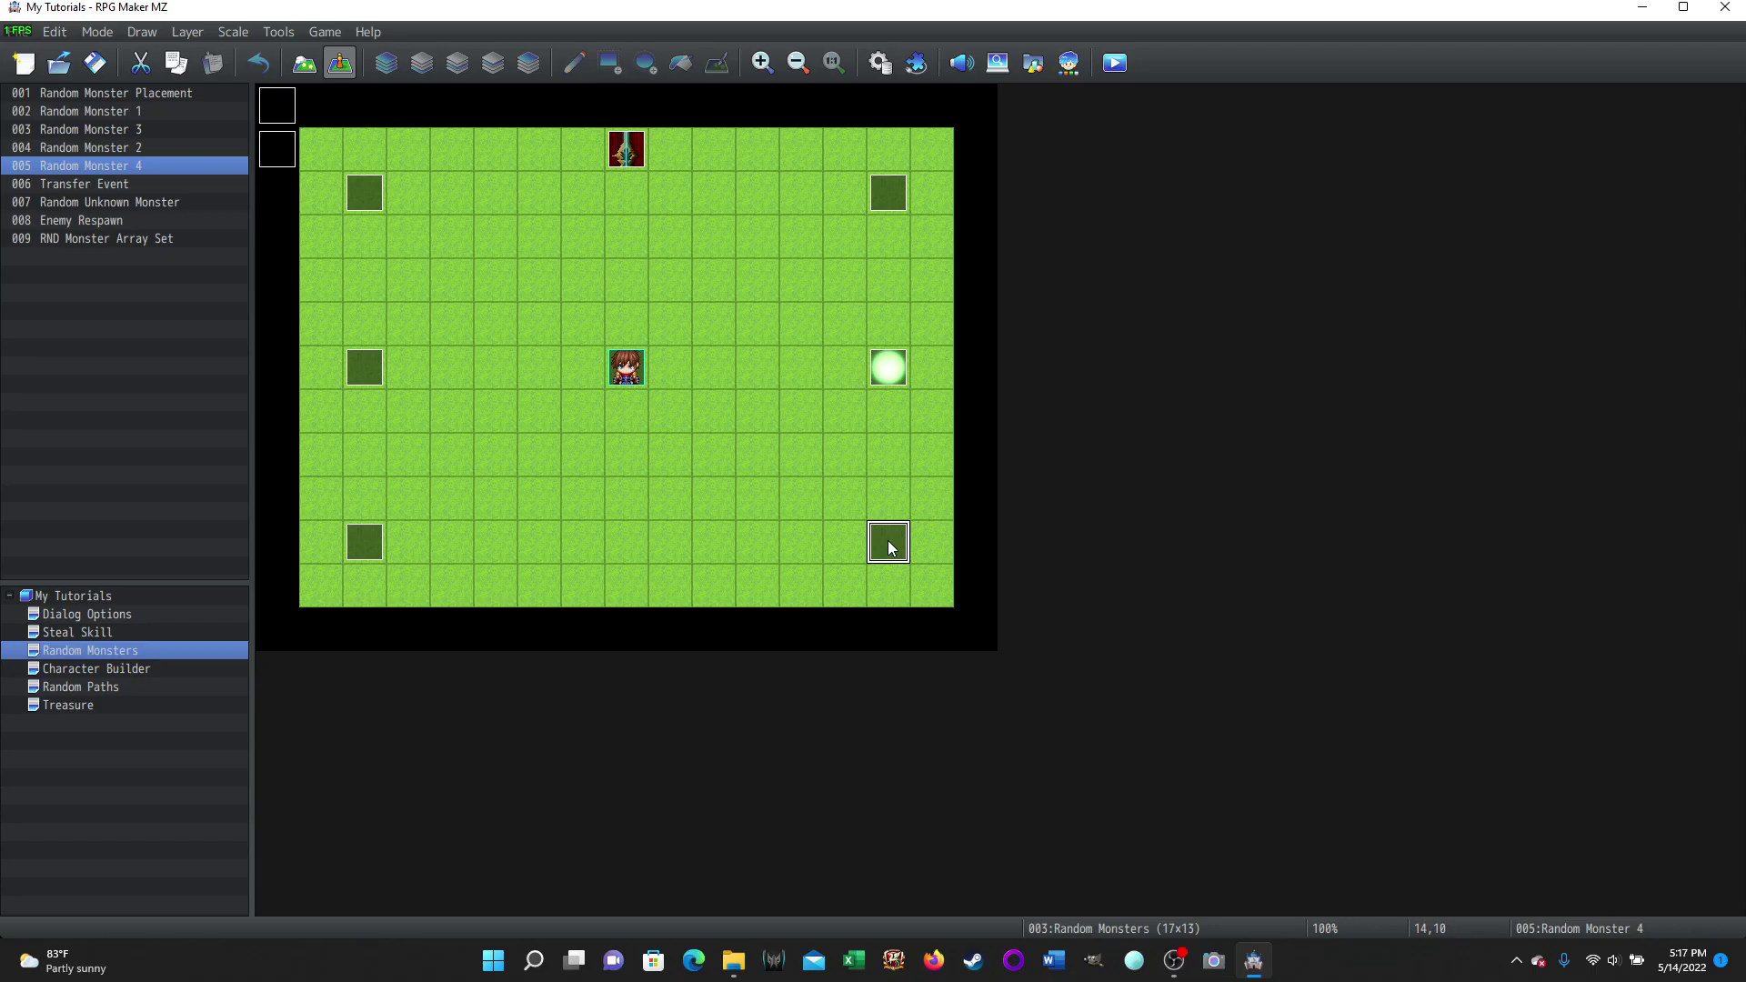
# Step: Select the corner monster events again, then the Random Unknown Monster and Enemy Respawn events
pyautogui.click(369, 188)
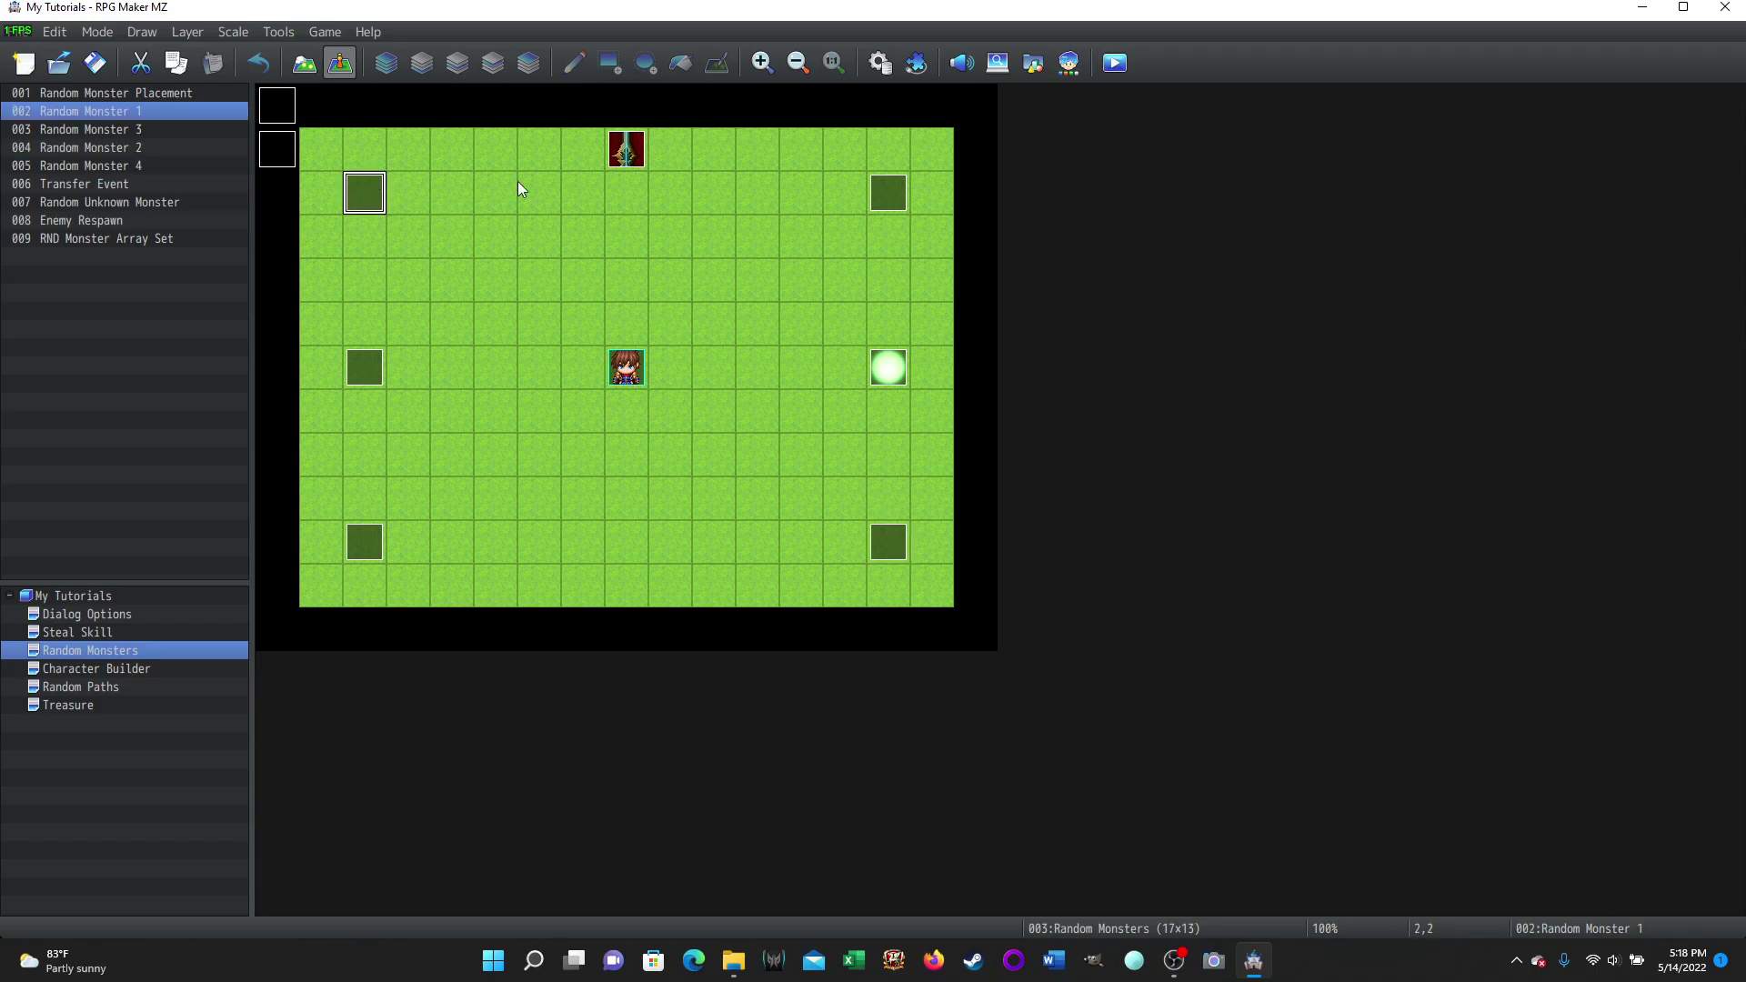
pyautogui.click(888, 187)
pyautogui.click(364, 546)
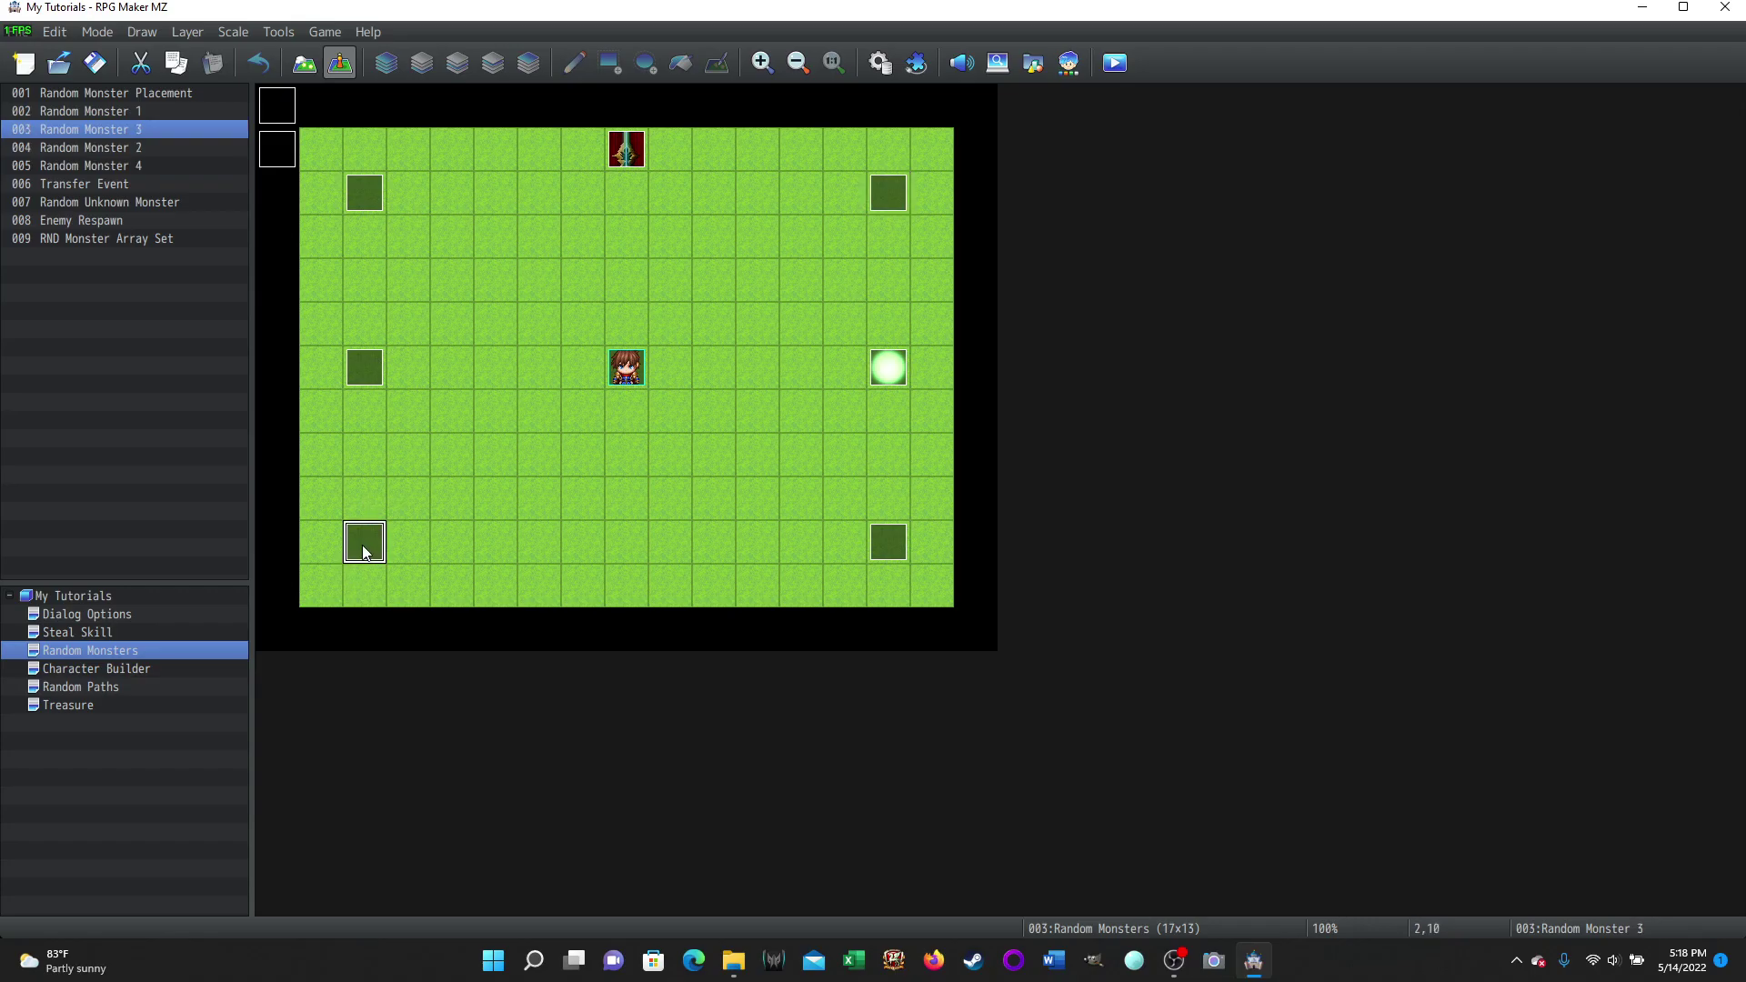
pyautogui.click(887, 551)
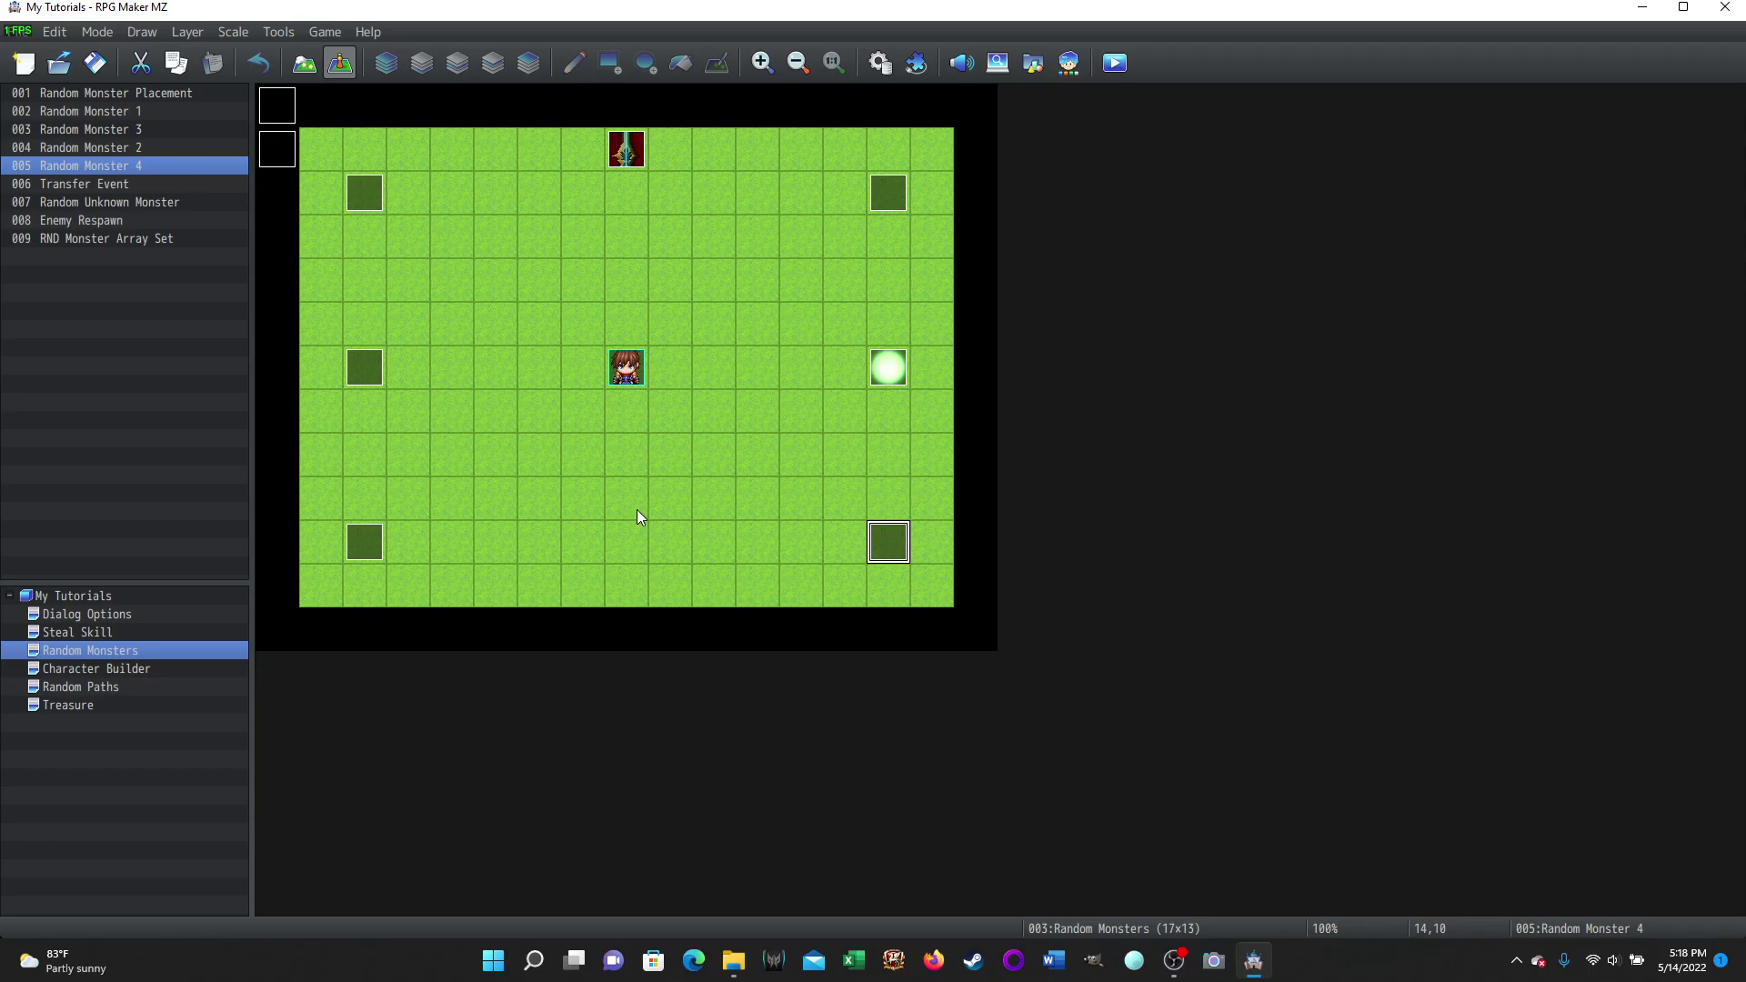
pyautogui.click(364, 369)
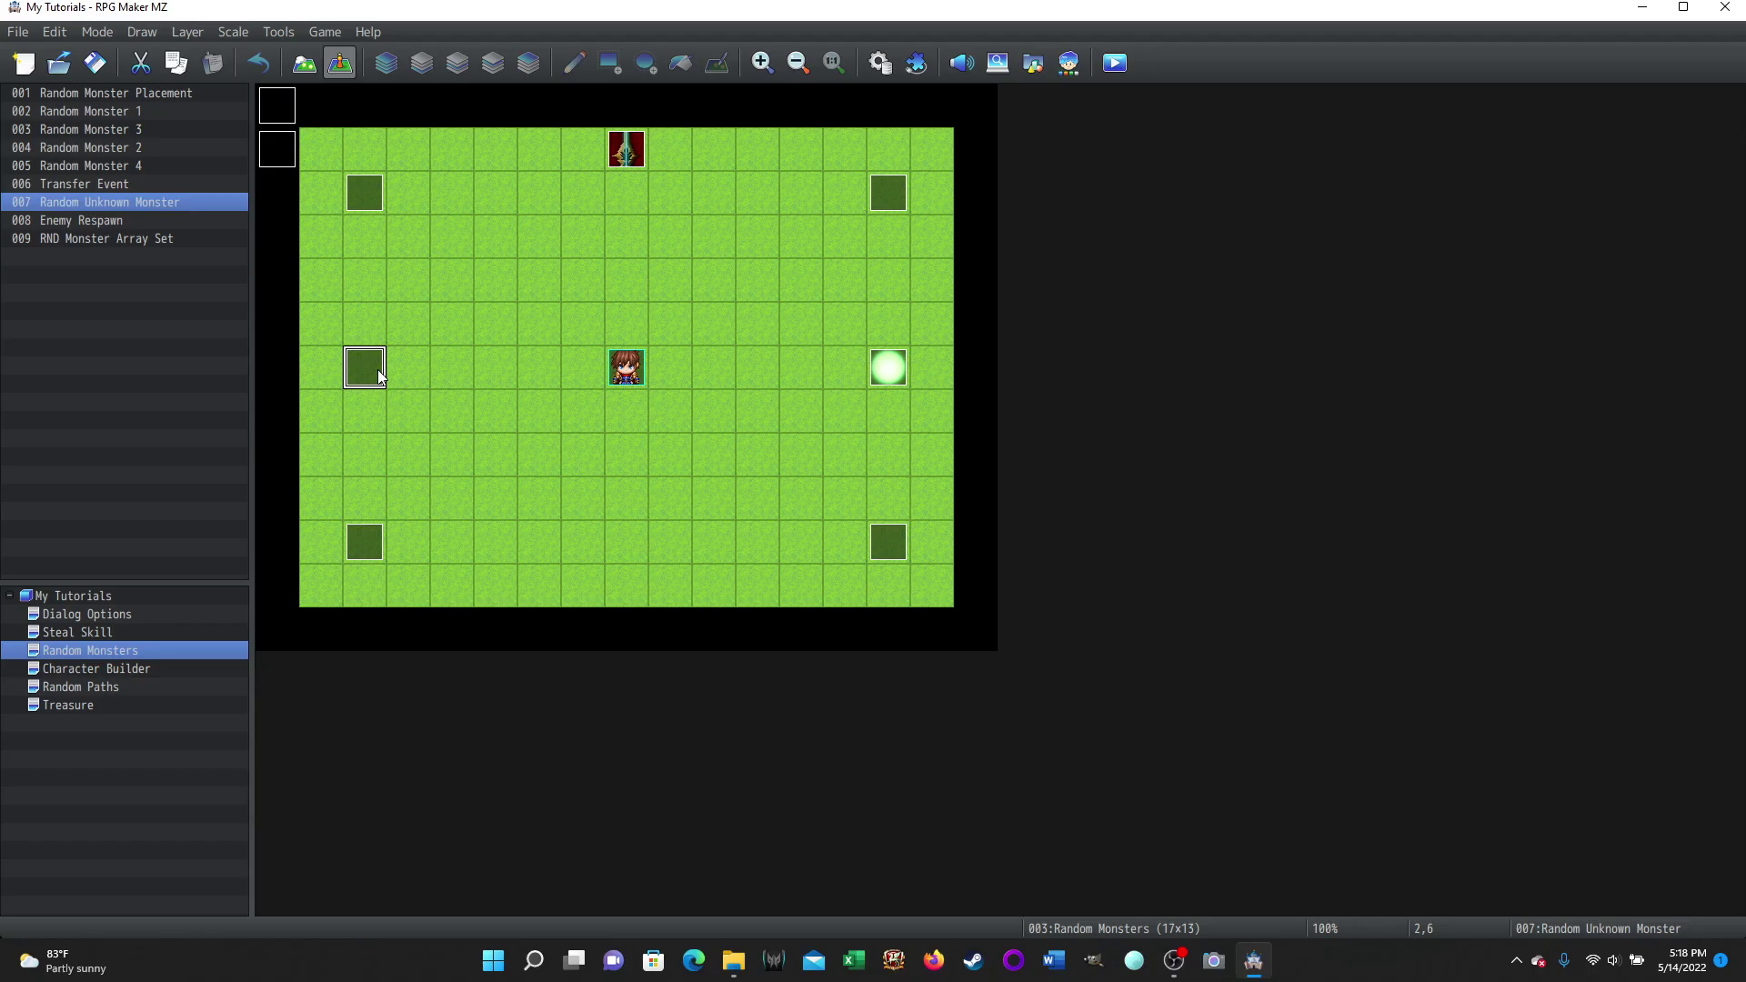
pyautogui.click(898, 372)
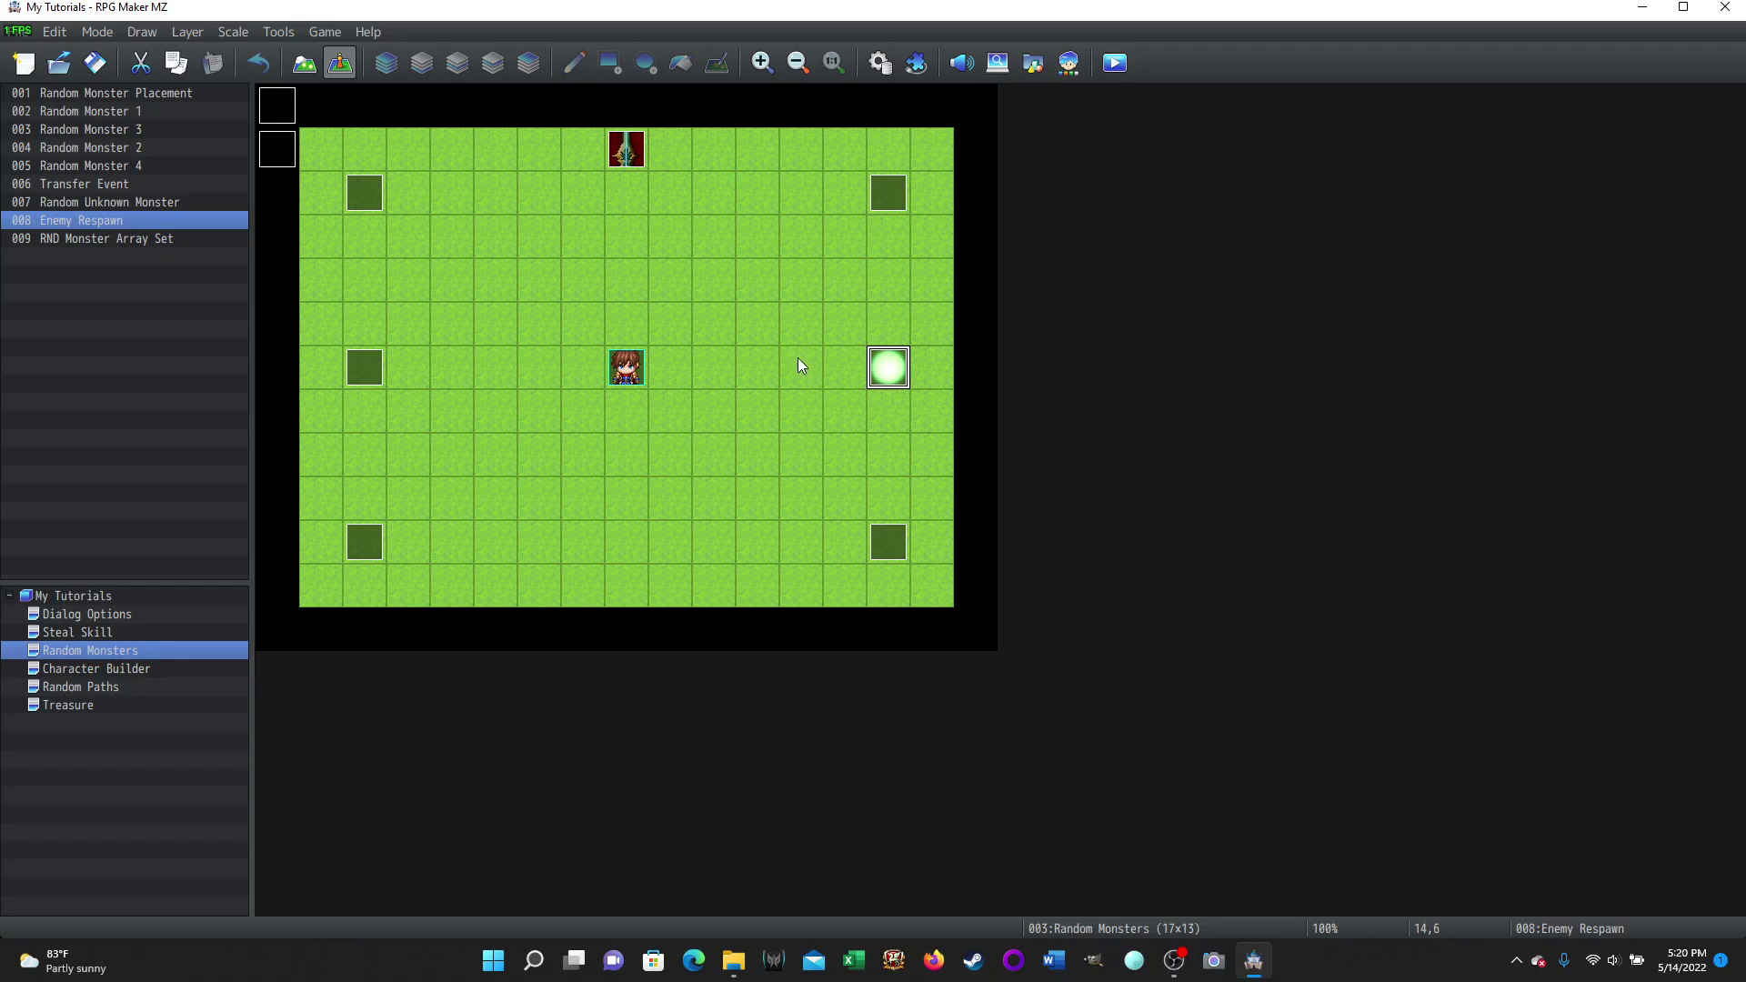
# Step: Playtest a New Game and walk the hero into the glowing respawn event
pyautogui.click(1113, 64)
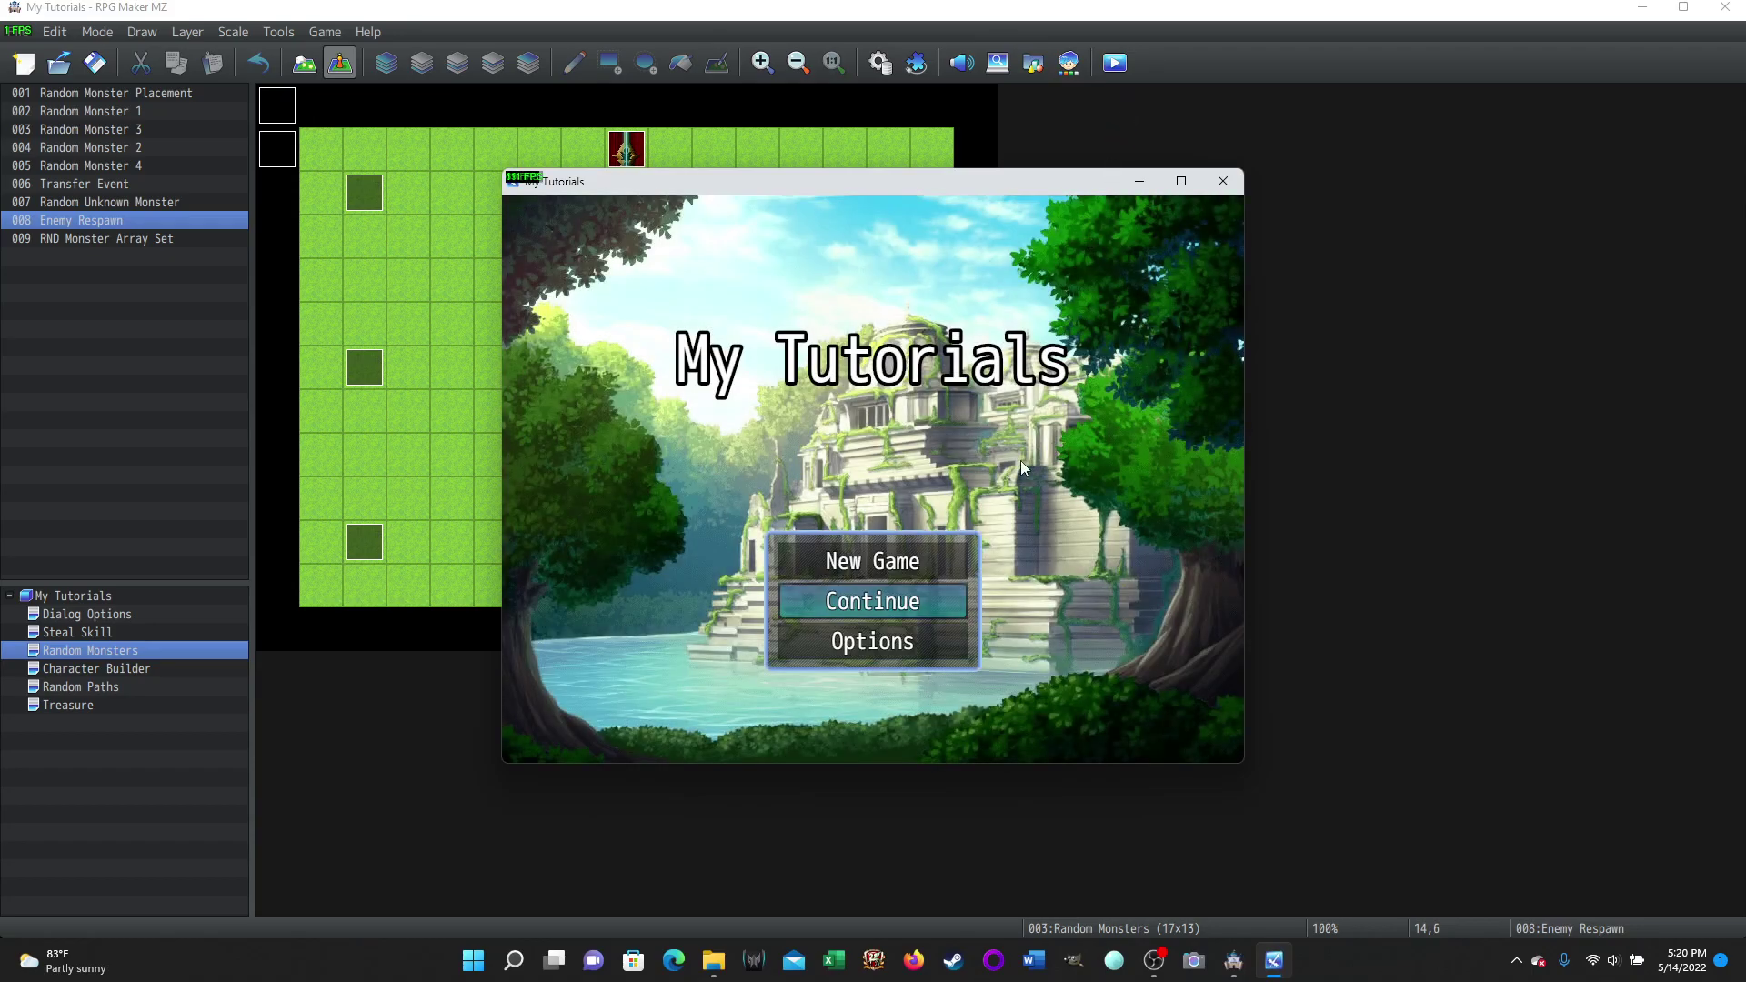
pyautogui.press('Up')
pyautogui.press('Return')
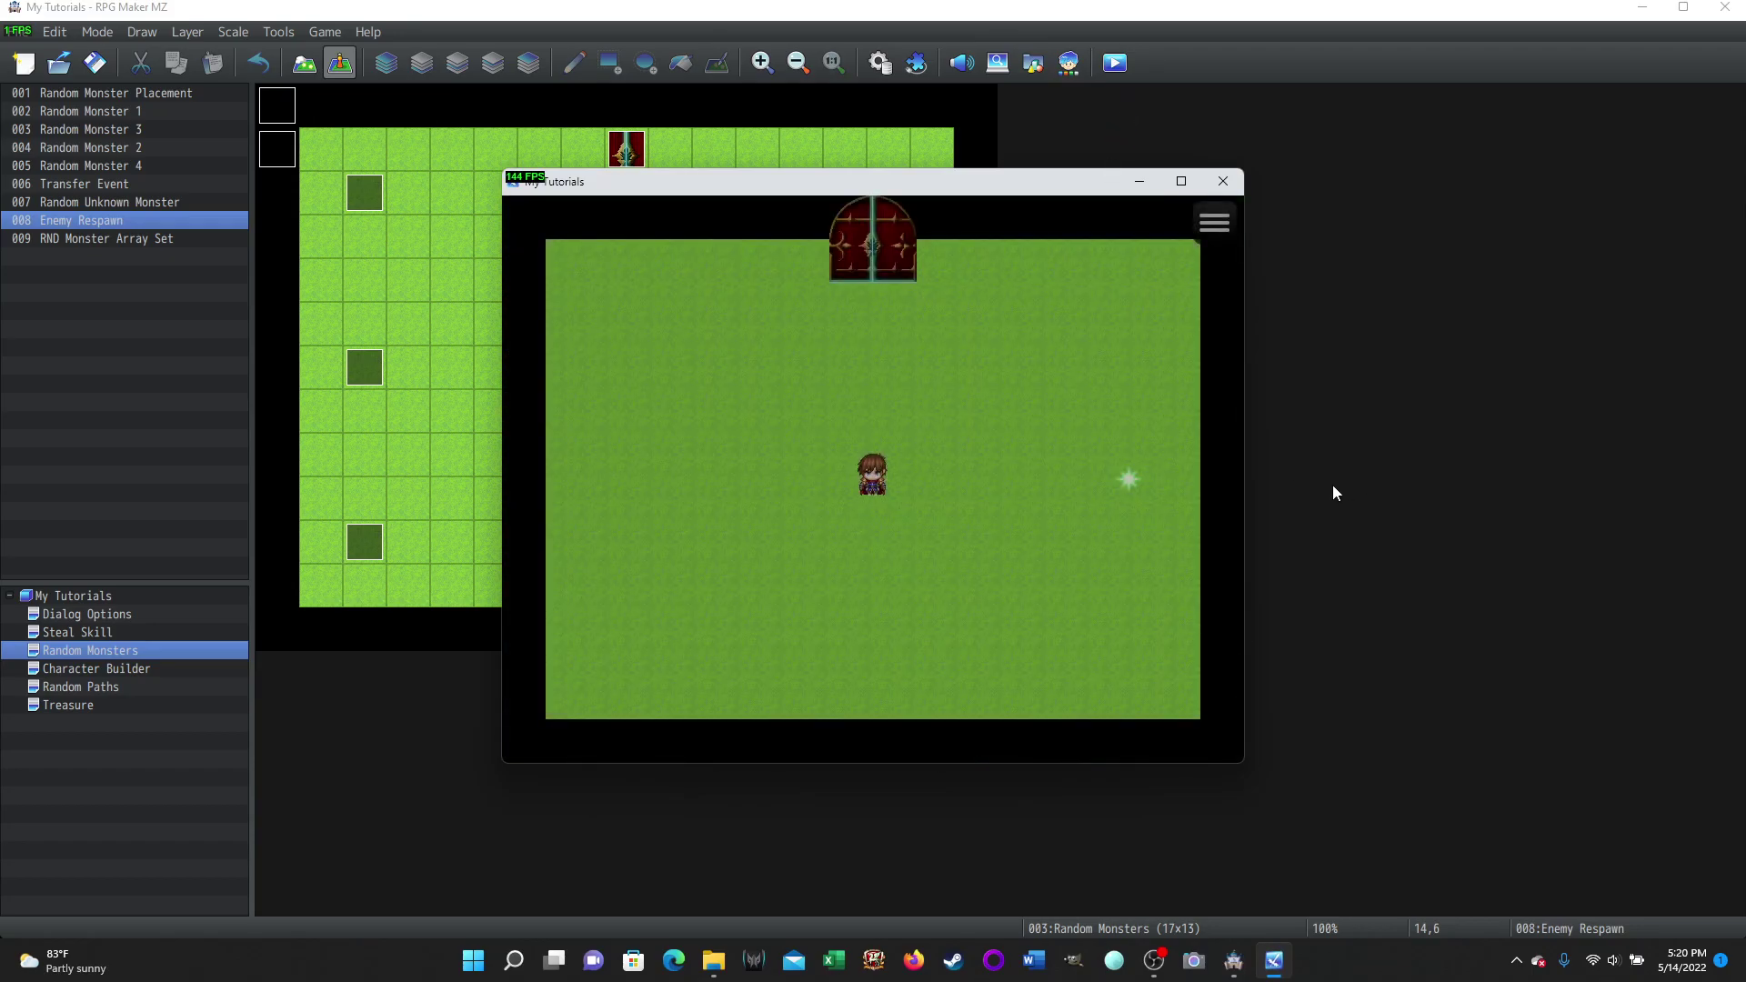
pyautogui.press('Right')
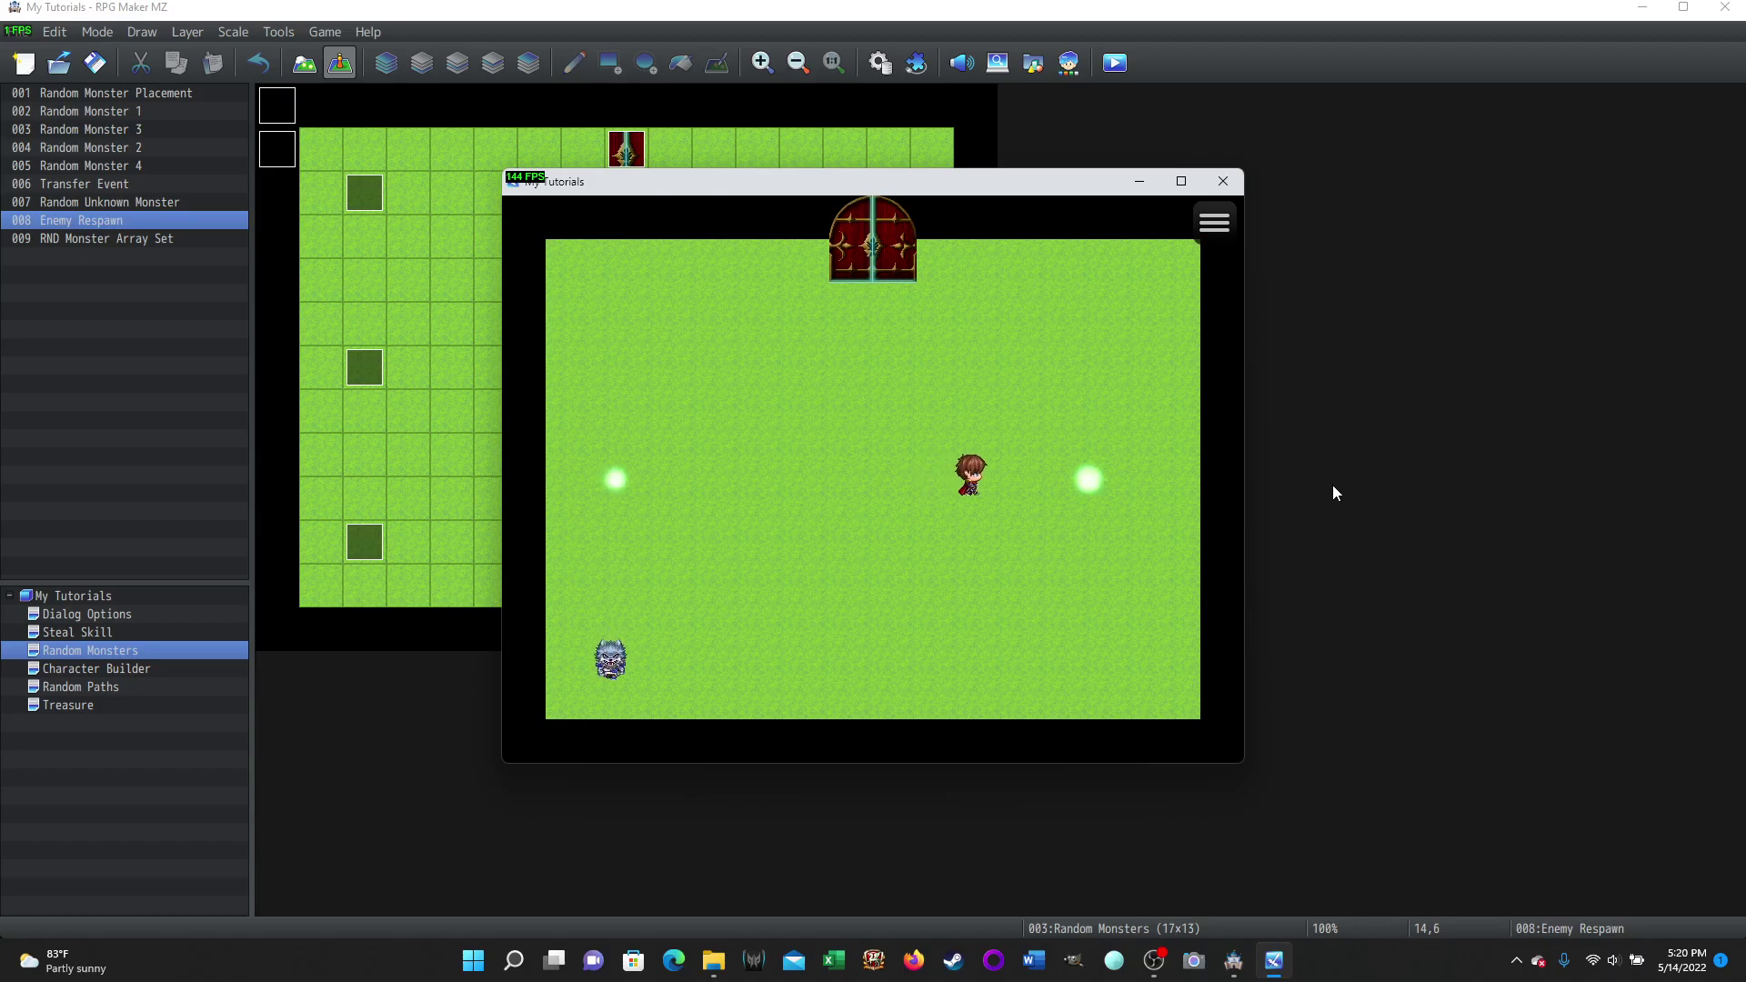
pyautogui.press('Left')
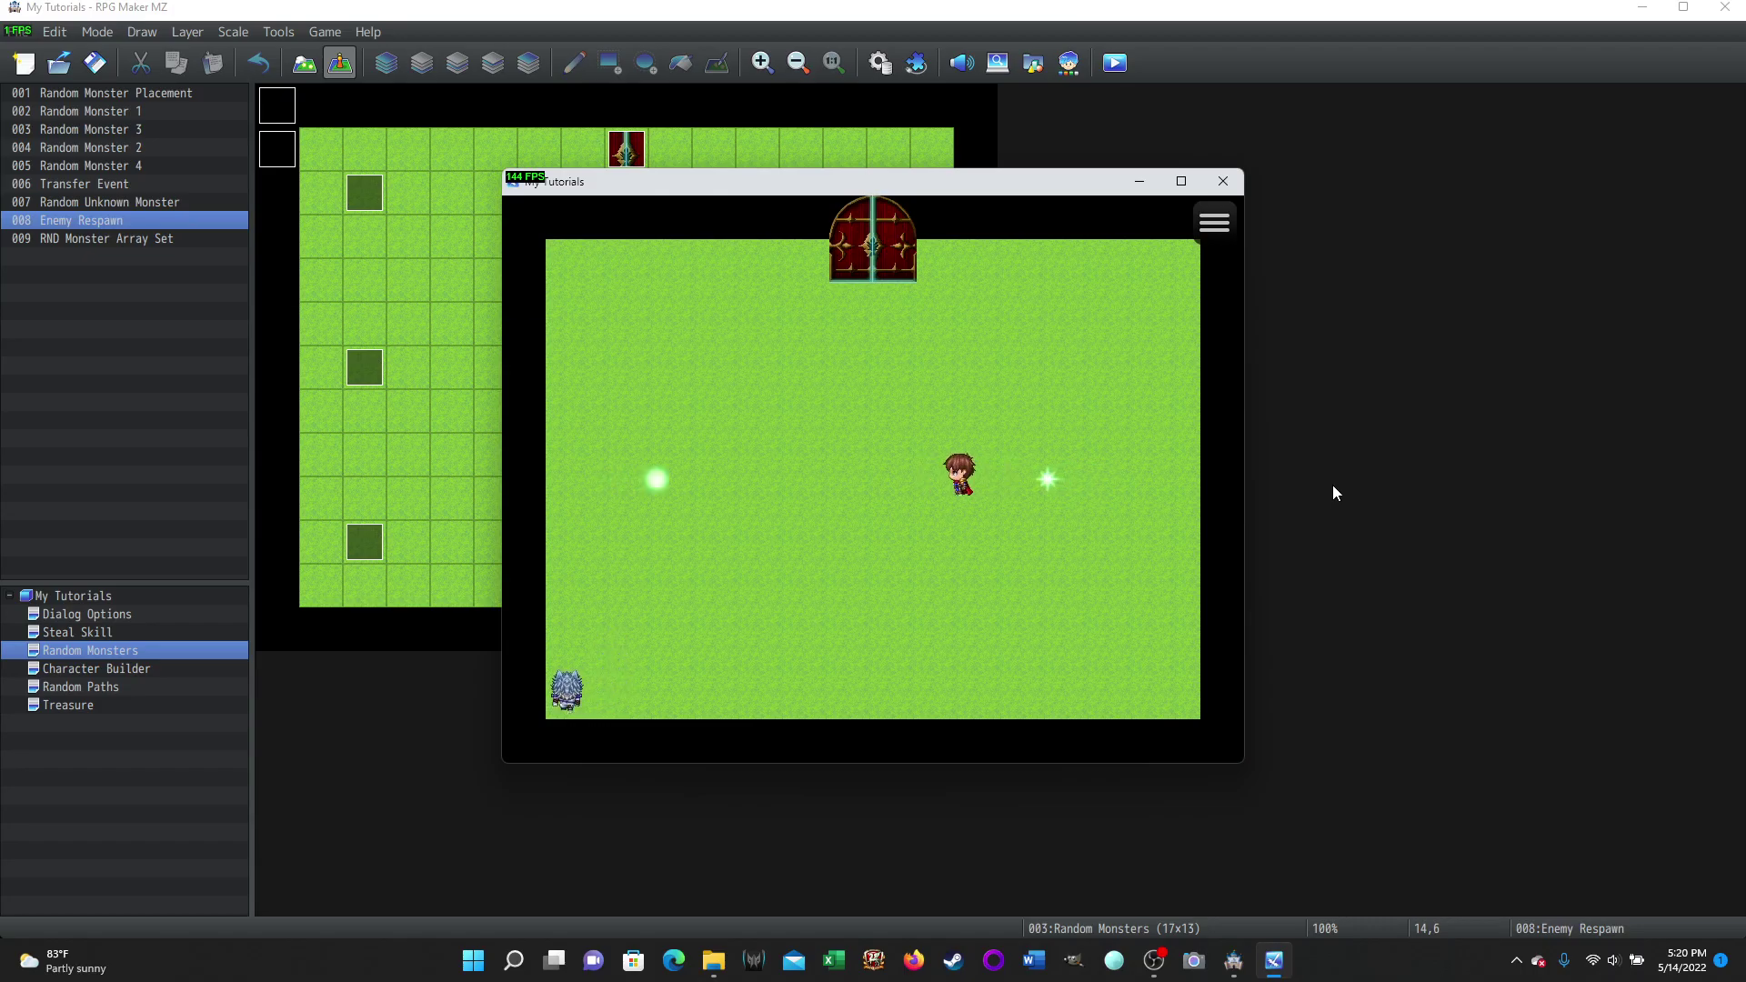
pyautogui.press('Left')
pyautogui.press('Right')
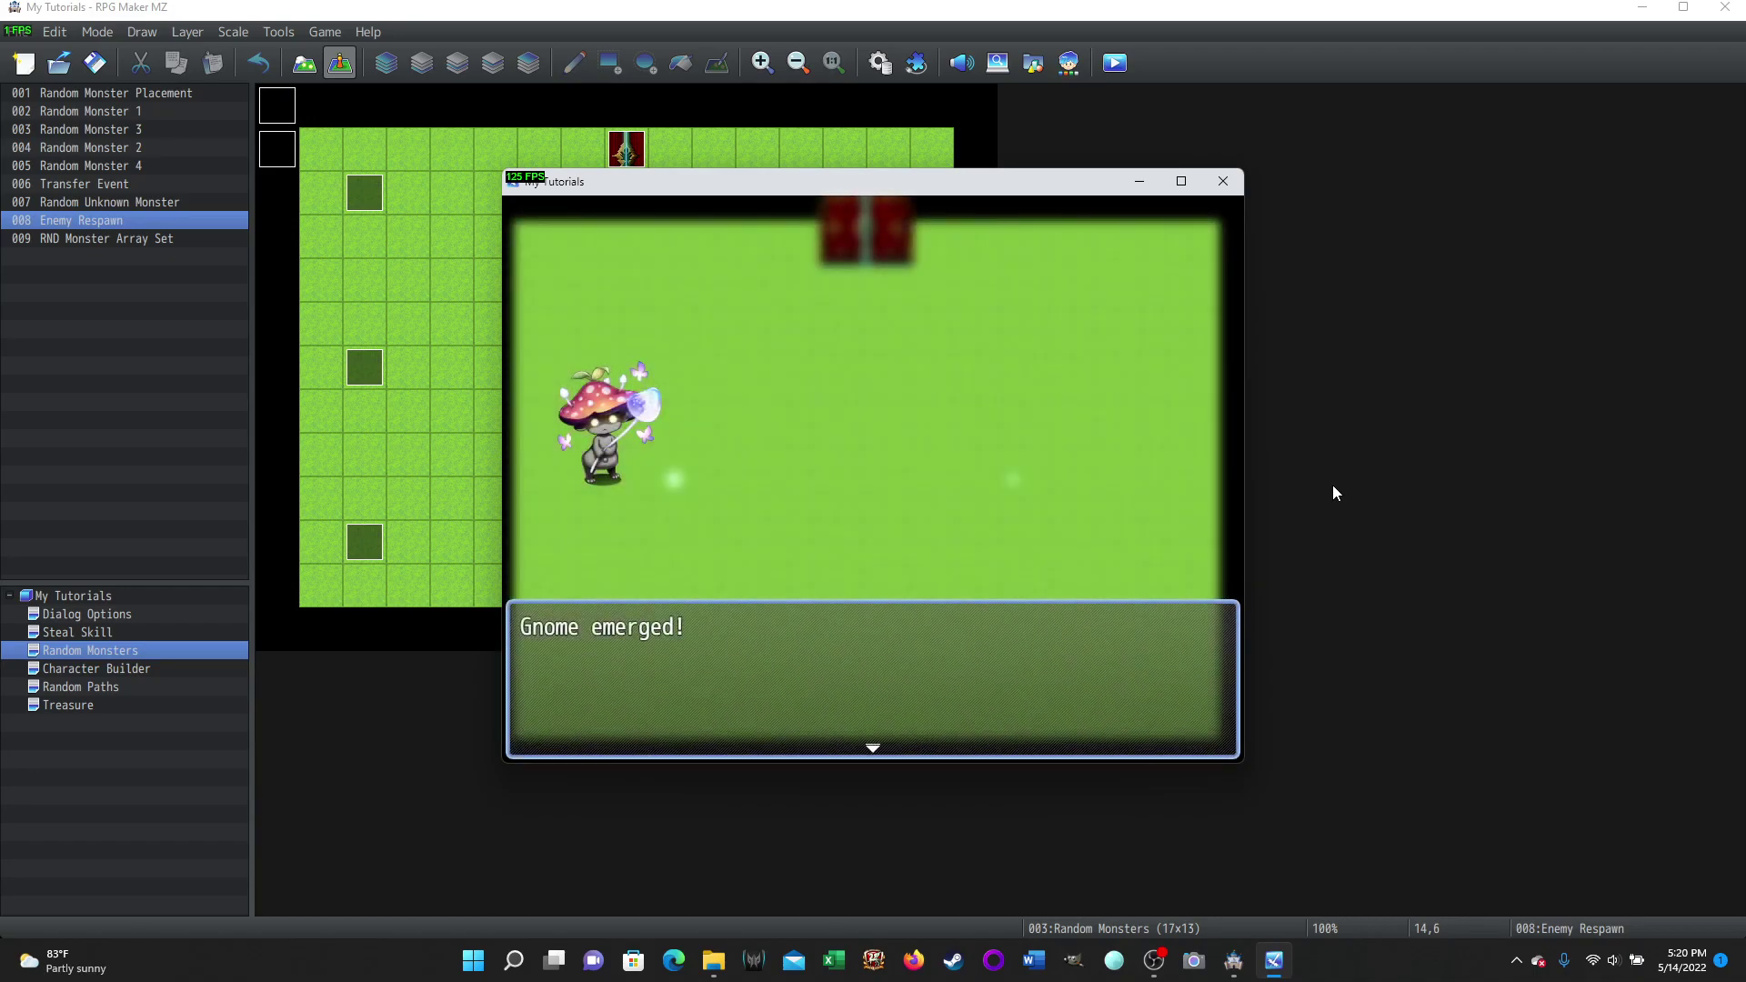
# Step: Win the Gnome battle, then touch another glow and defeat the Crow
pyautogui.press('Return')
pyautogui.press('Return')
pyautogui.press('Return')
pyautogui.press('Return')
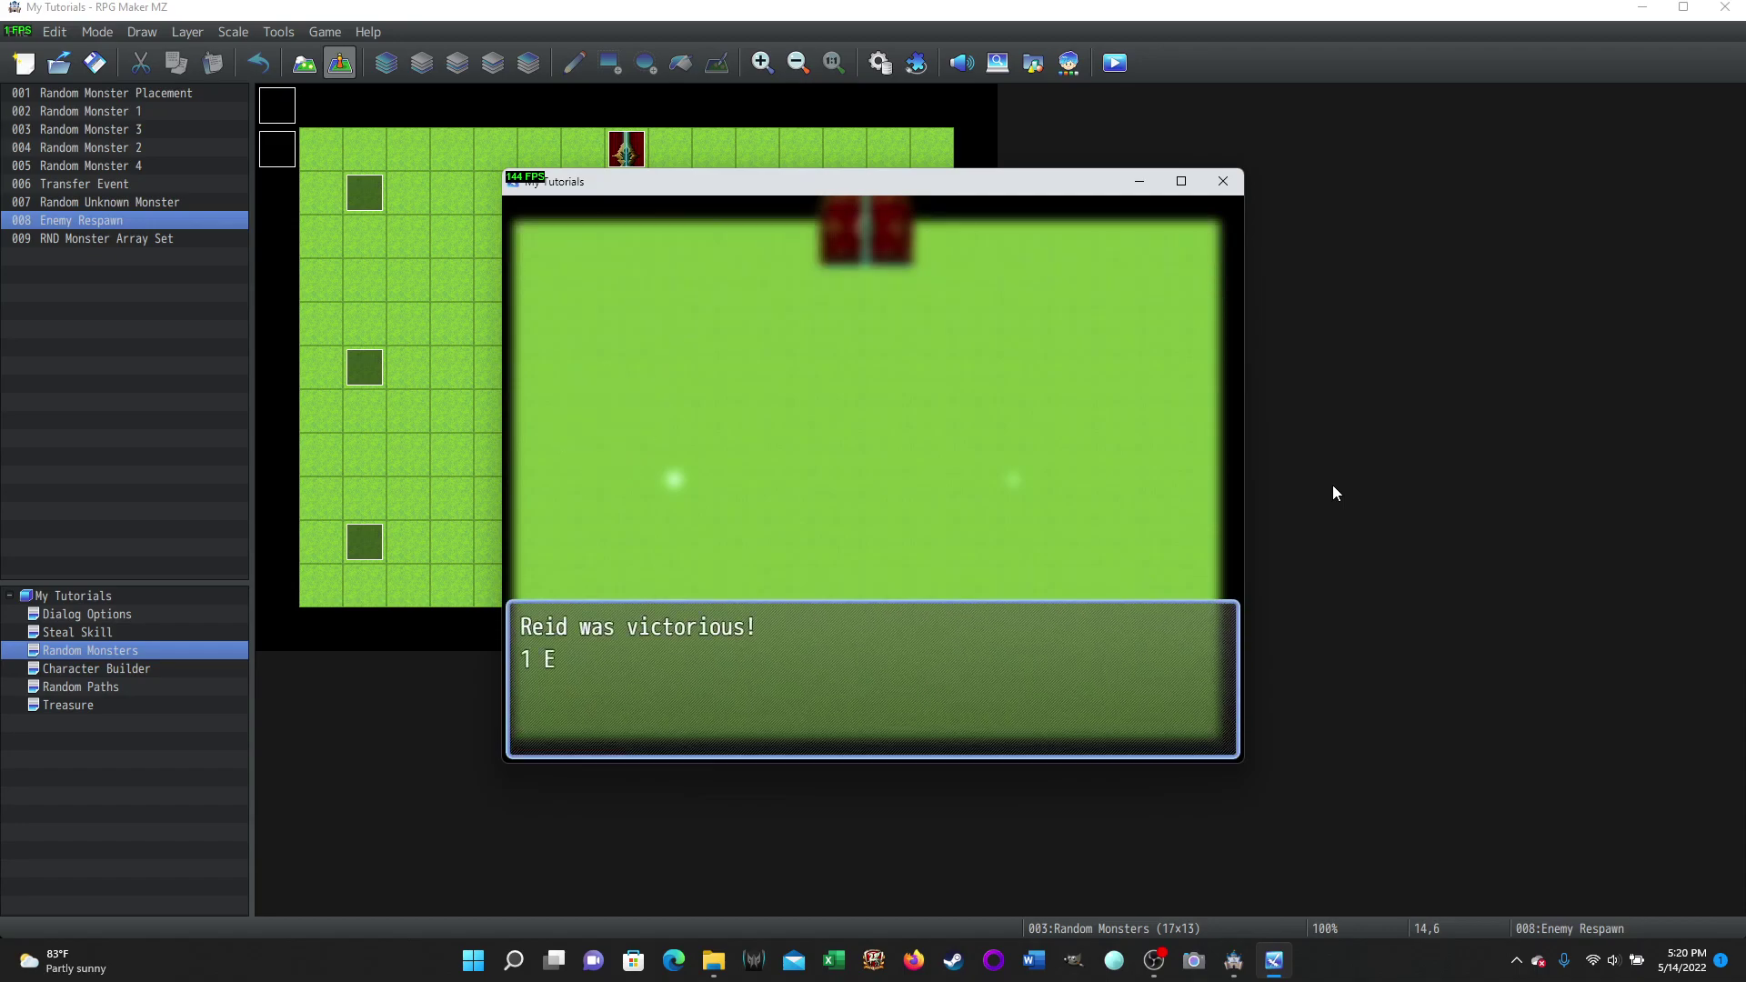
pyautogui.press('Return')
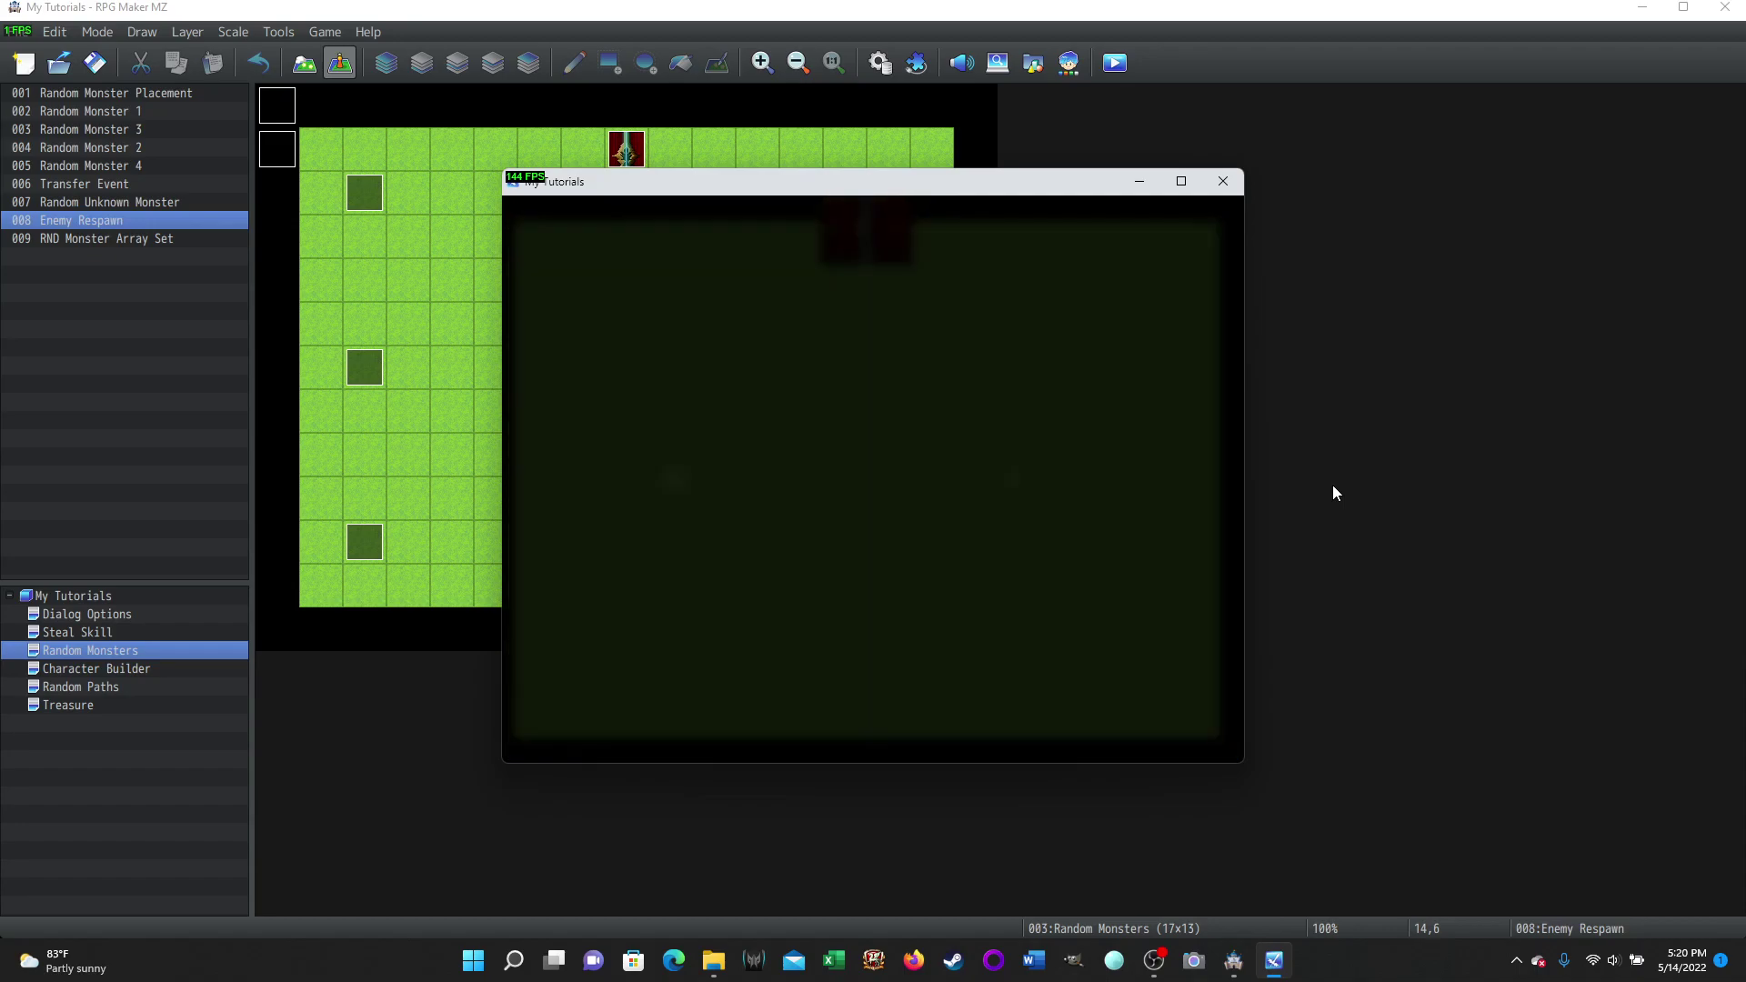
pyautogui.press('Return')
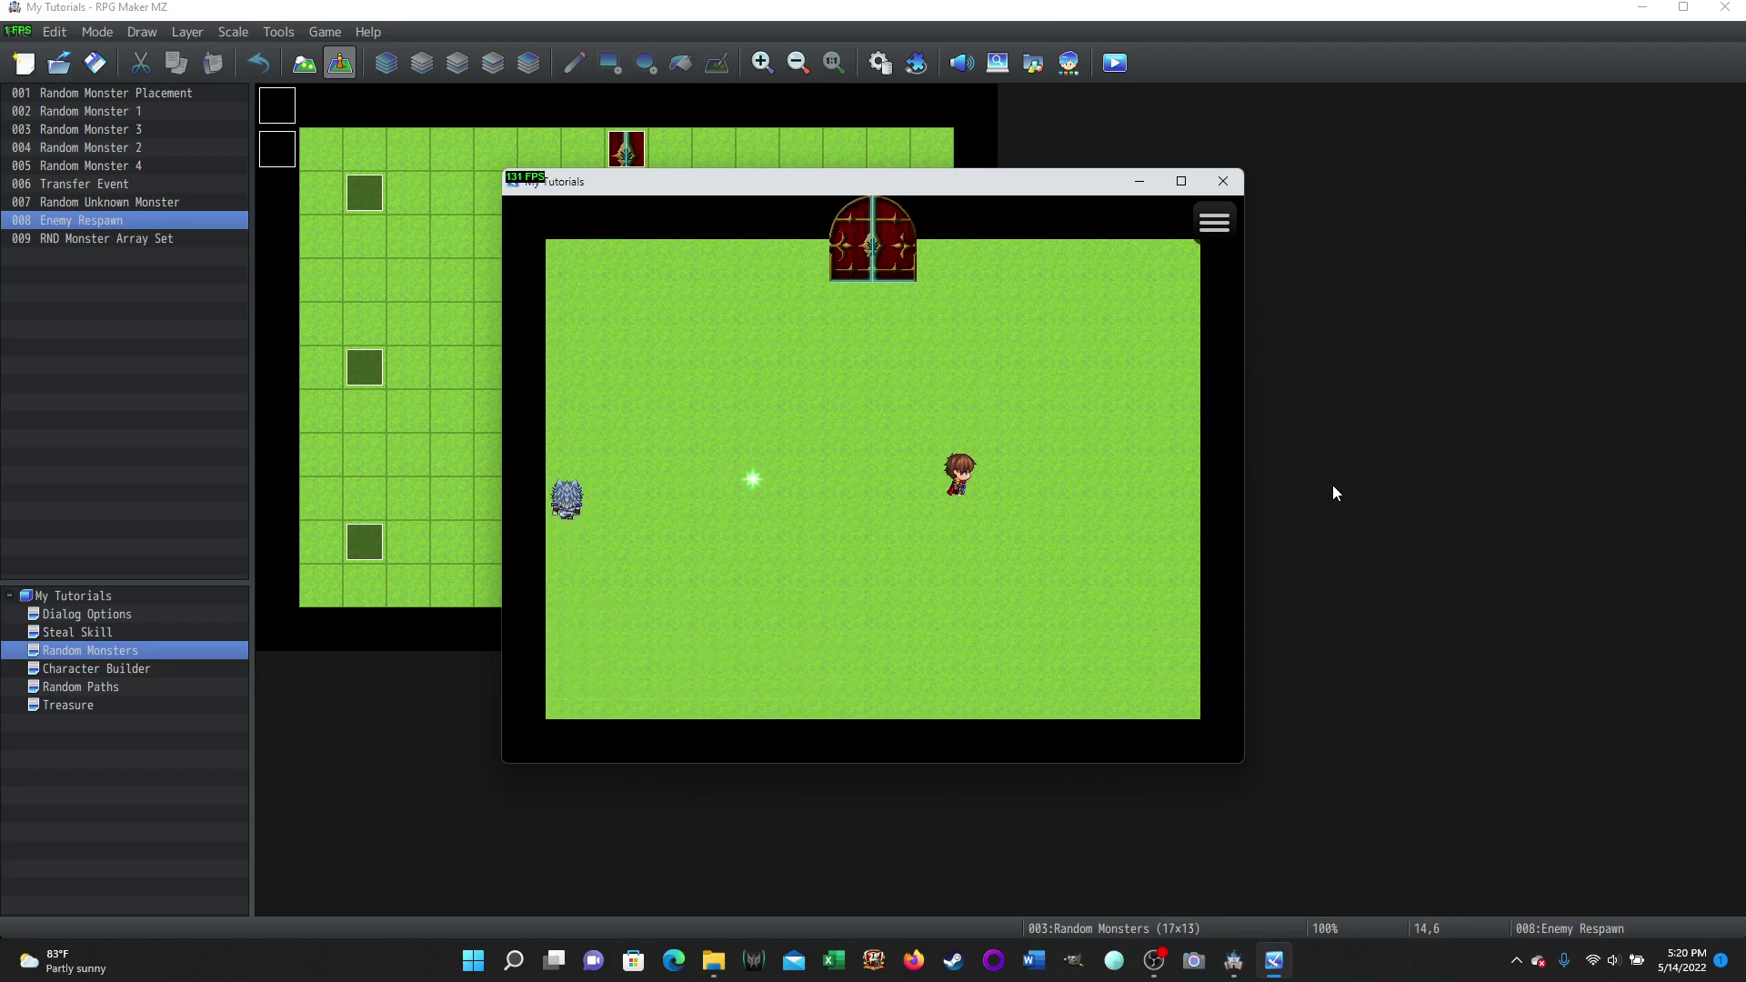
pyautogui.press('Left')
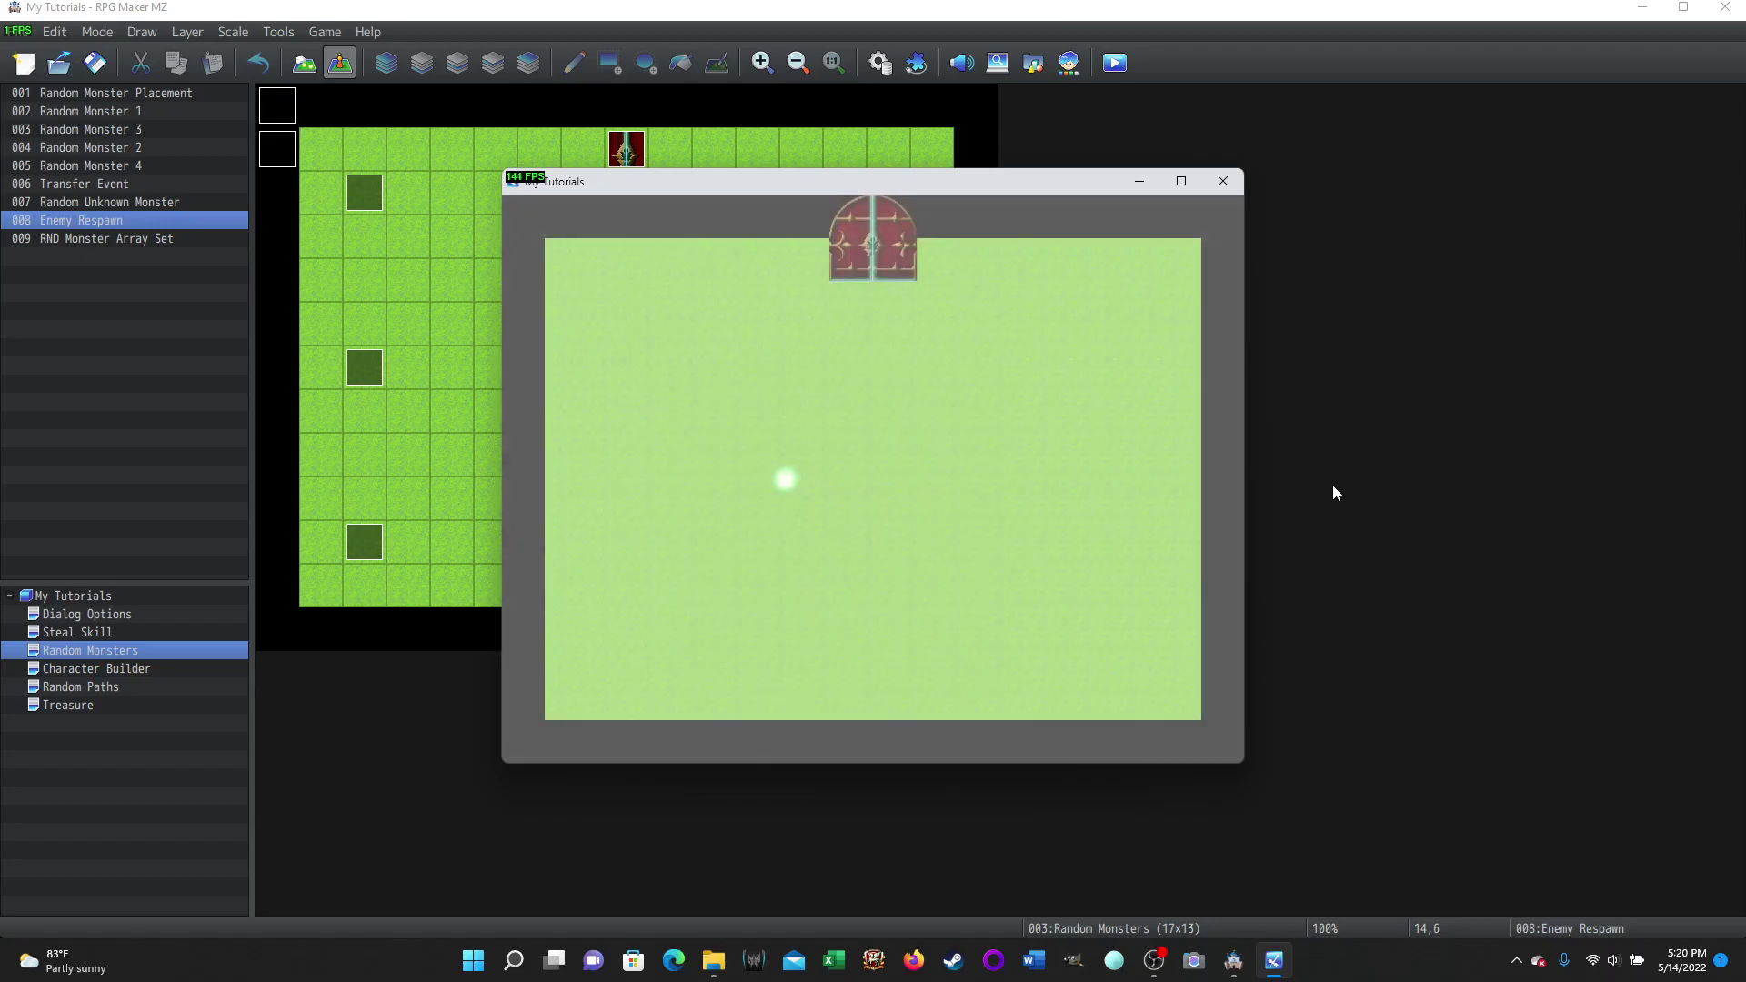
pyautogui.press('Return')
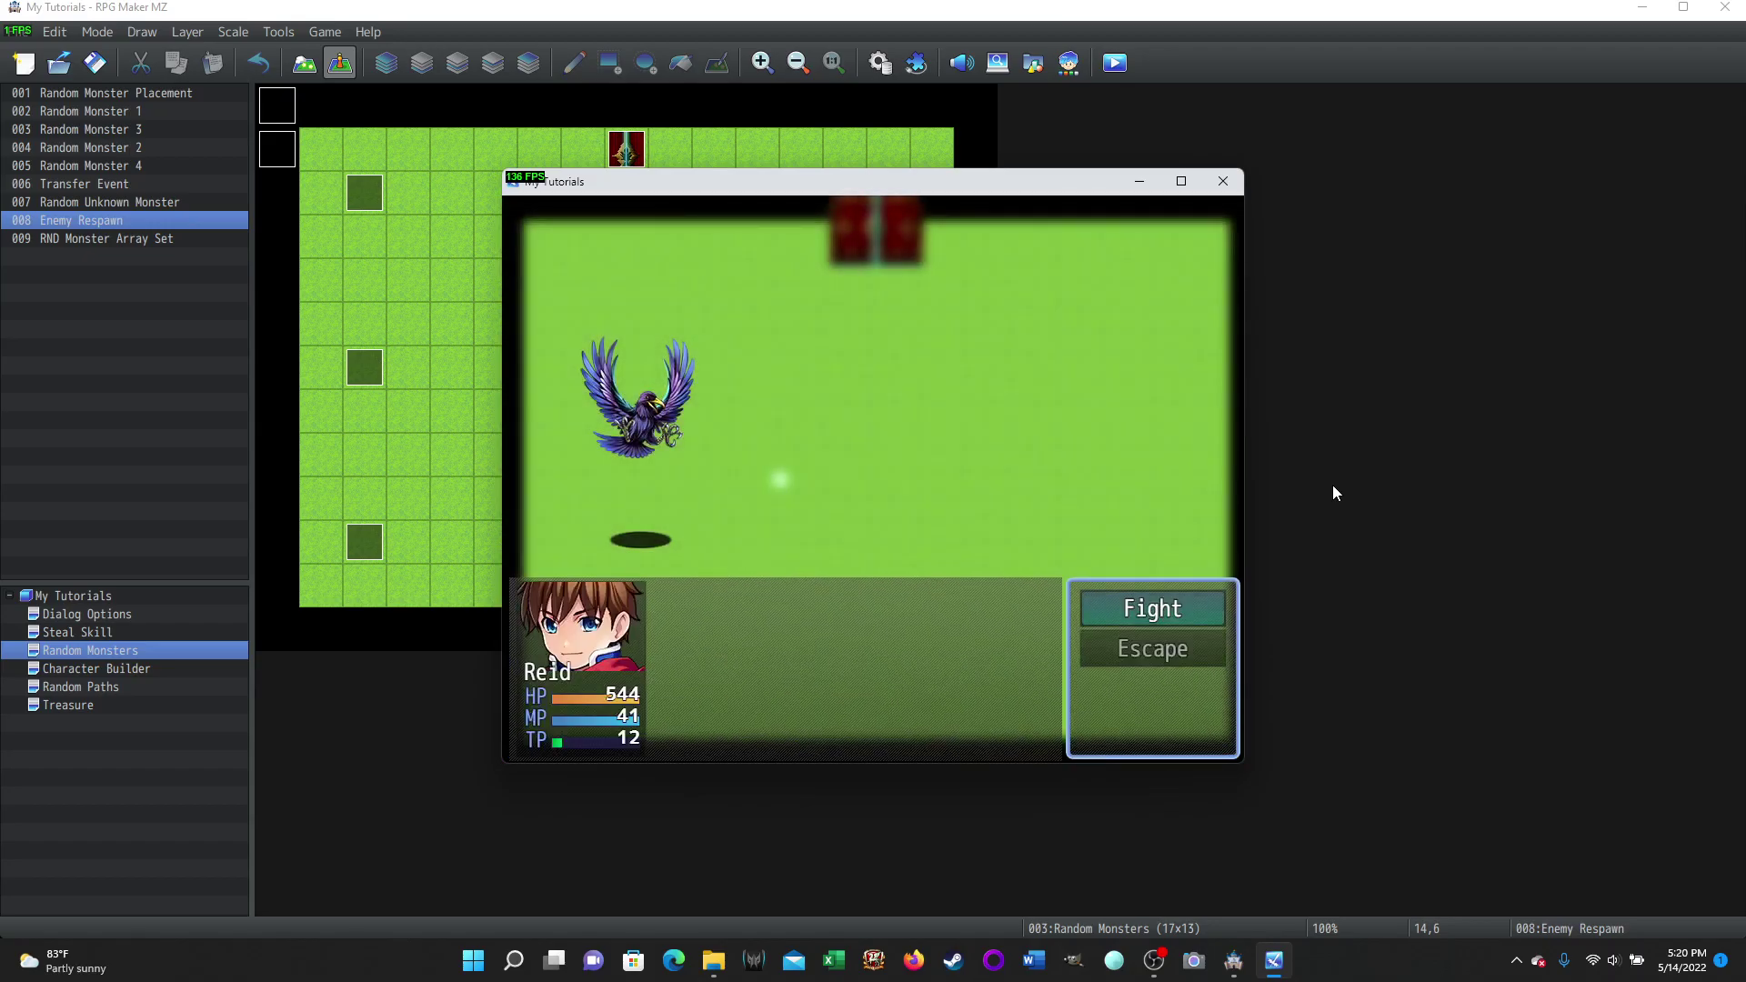
pyautogui.press('Return')
pyautogui.press('Return')
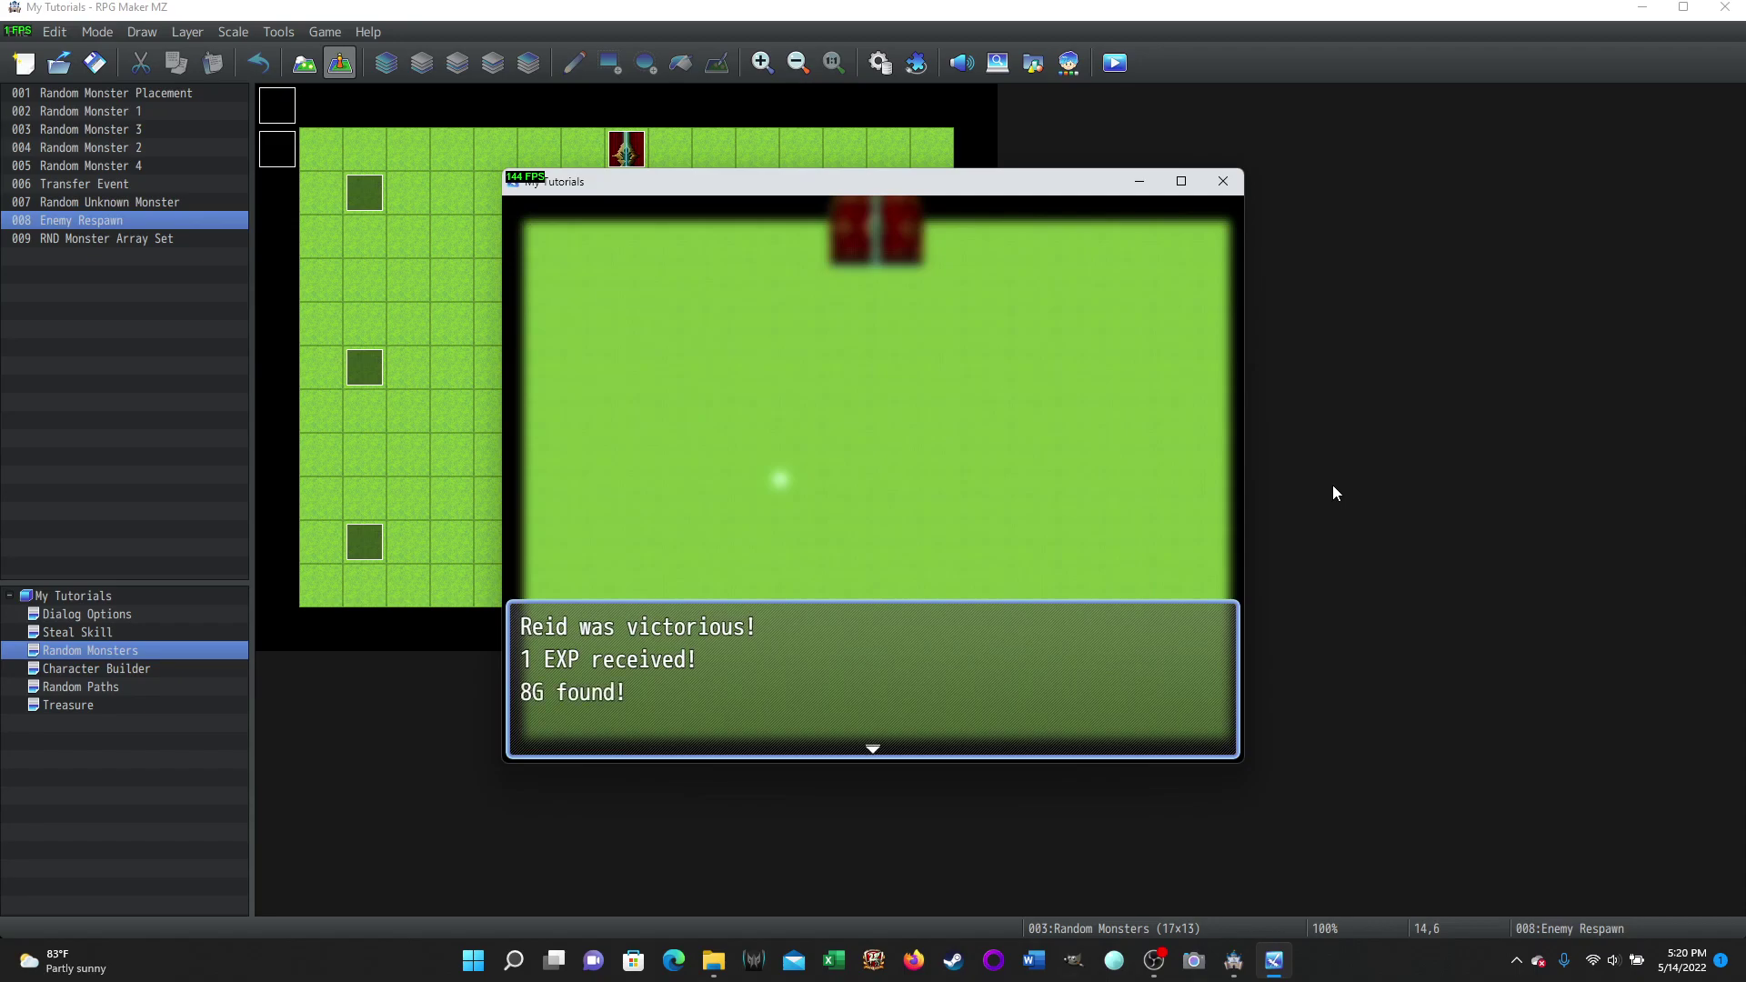
pyautogui.press('Return')
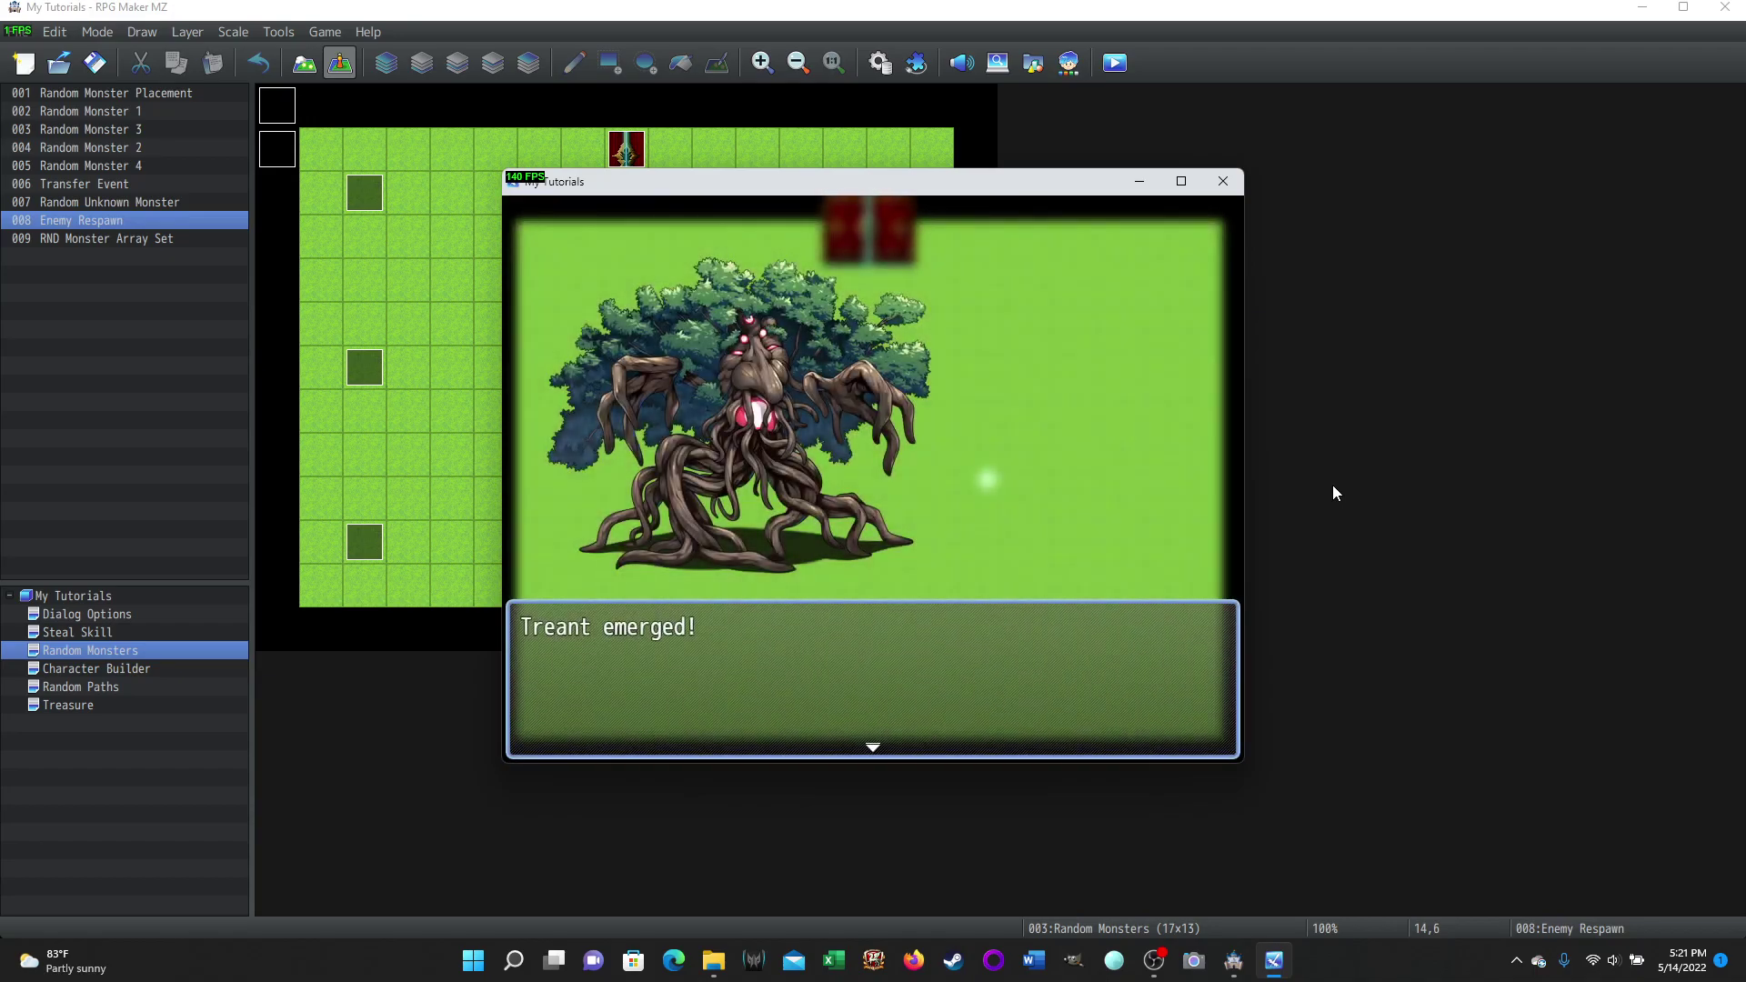
# Step: Defeat the Treant for 1 EXP and 15G and return to the map
pyautogui.press('Return')
pyautogui.press('Return')
pyautogui.press('Return')
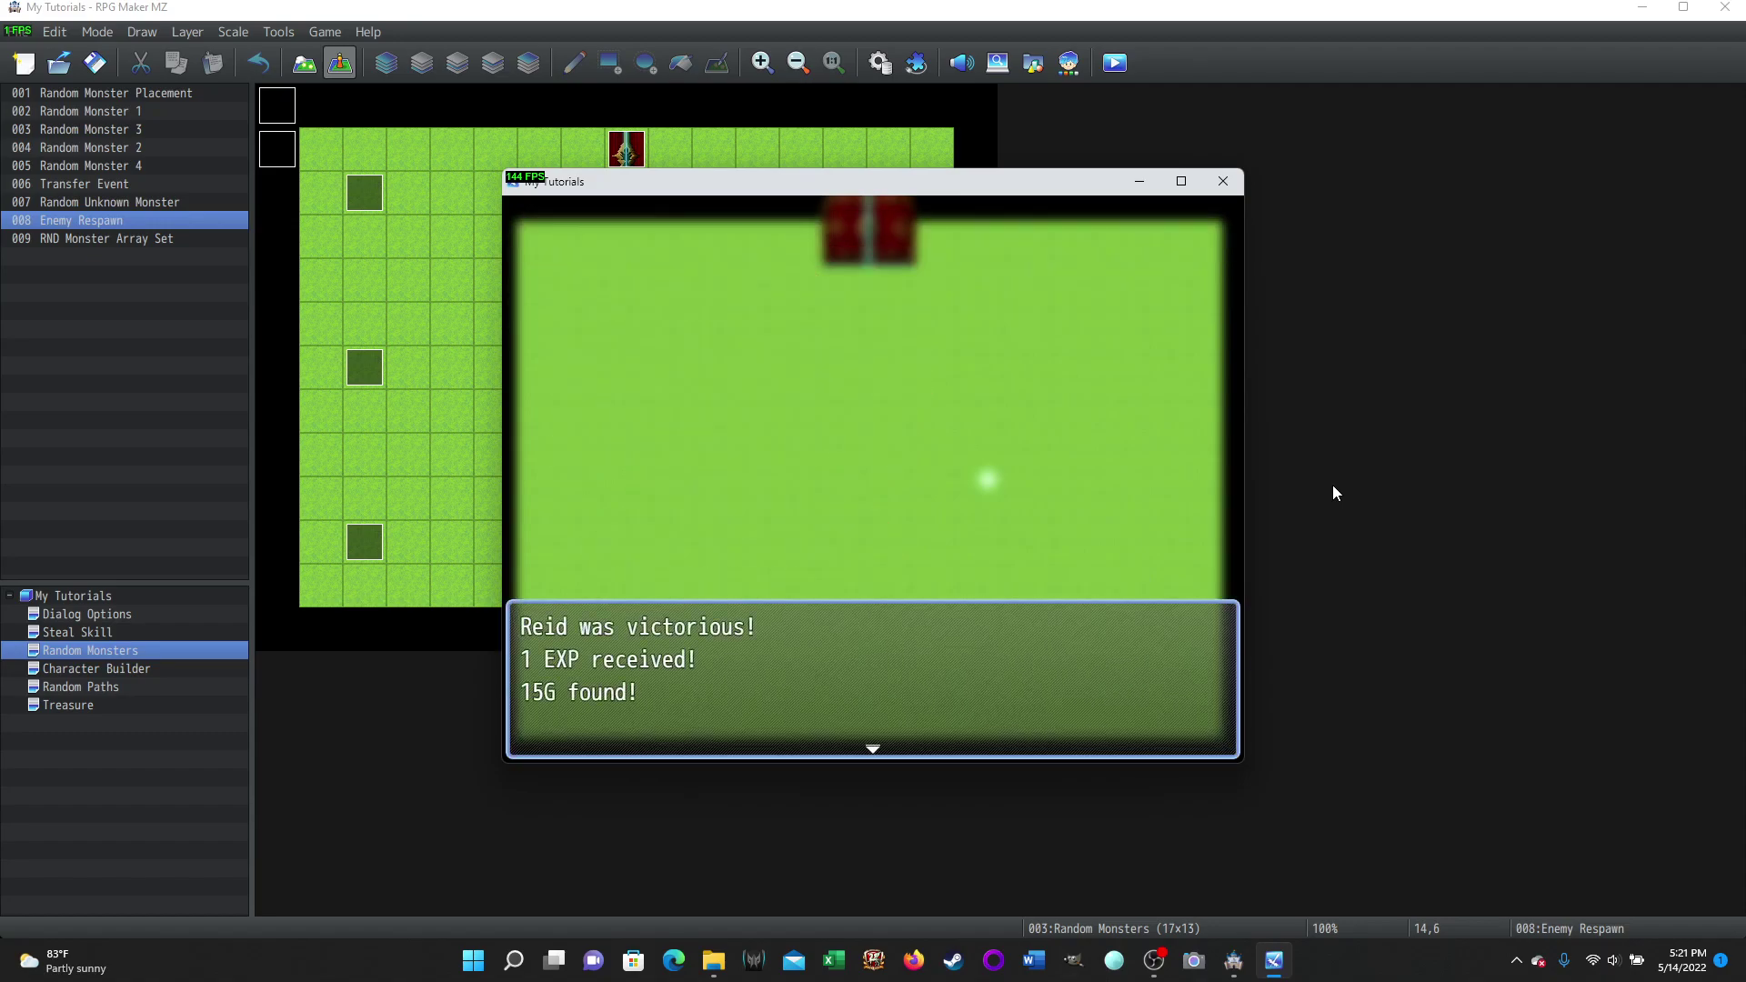
pyautogui.press('Return')
pyautogui.press('Return')
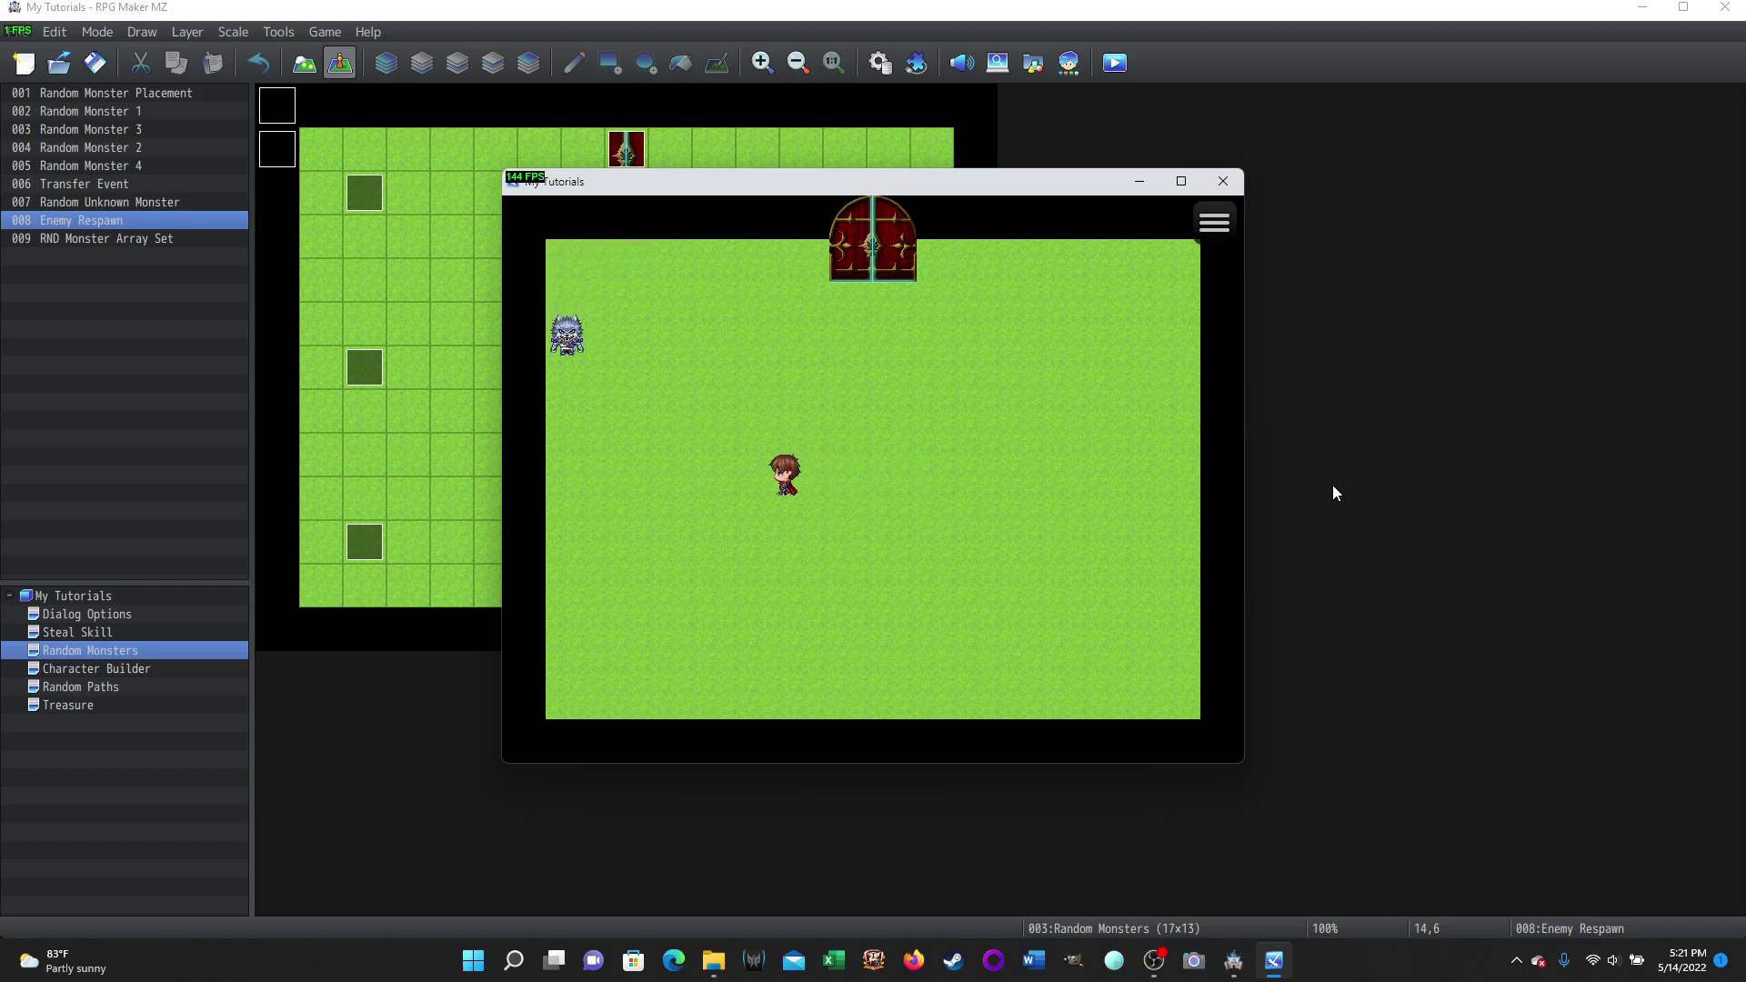
# Step: Walk the hero around the map, up to the door and out to another map
pyautogui.press('Right')
pyautogui.press('Right')
pyautogui.press('Down')
pyautogui.press('Left')
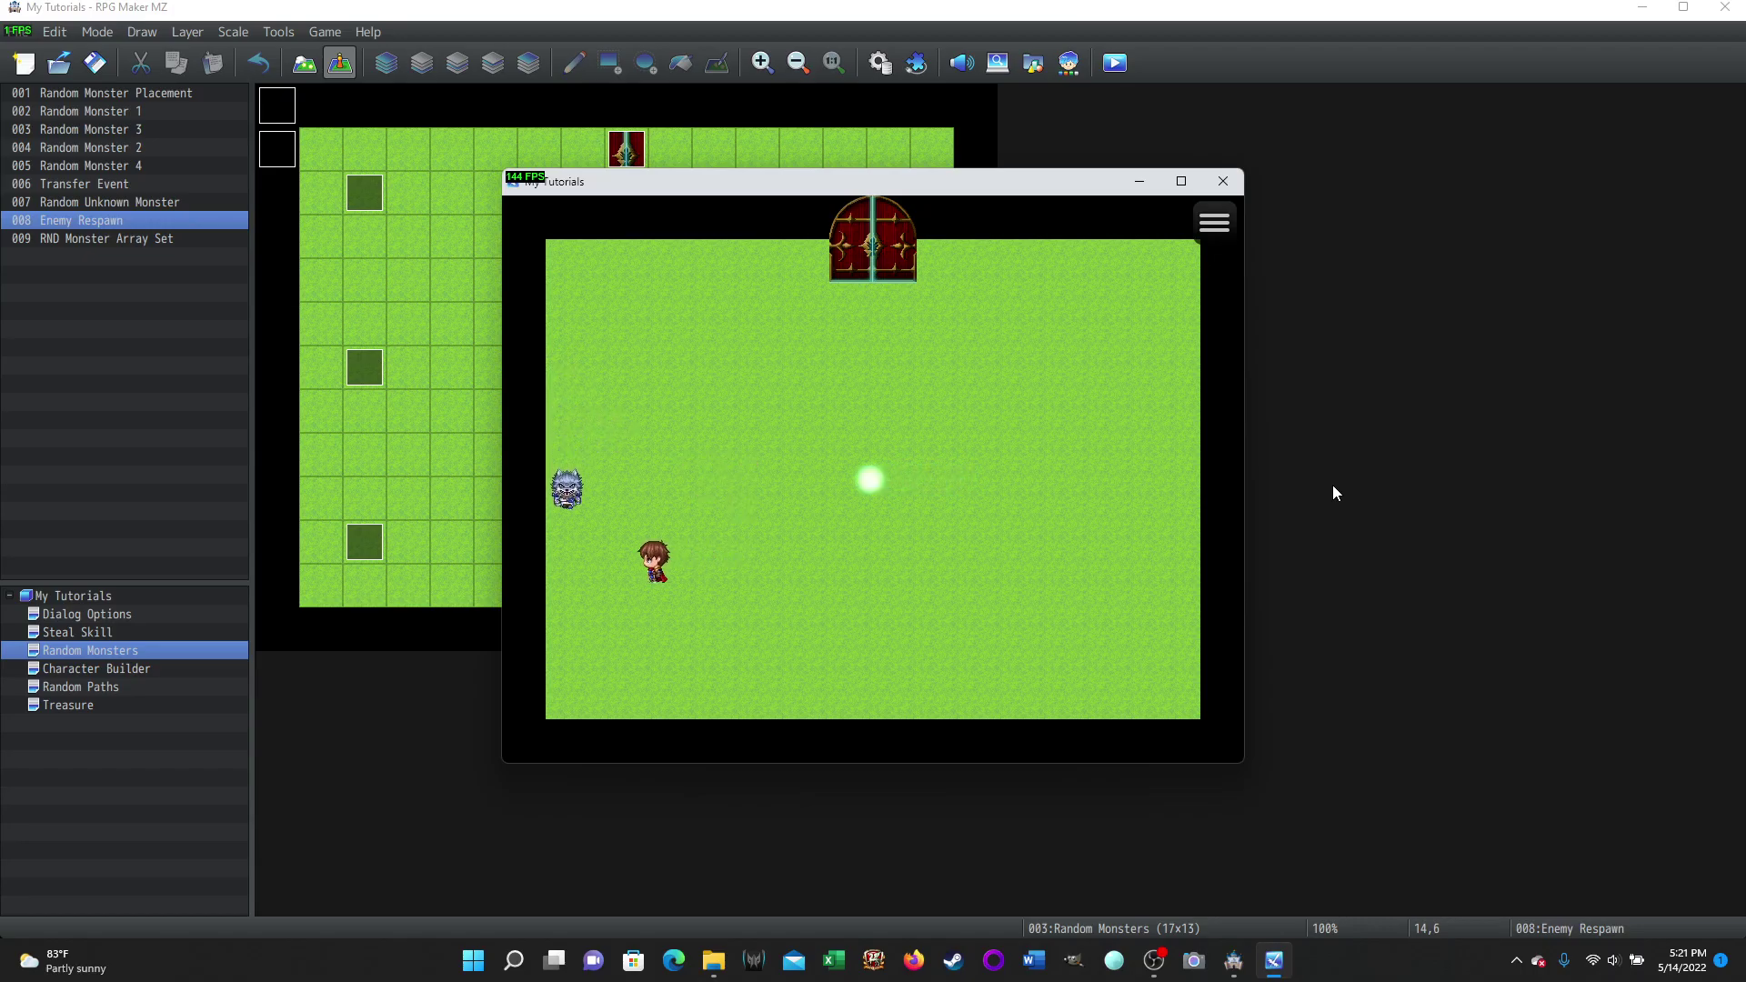
pyautogui.press('Down')
pyautogui.press('Right')
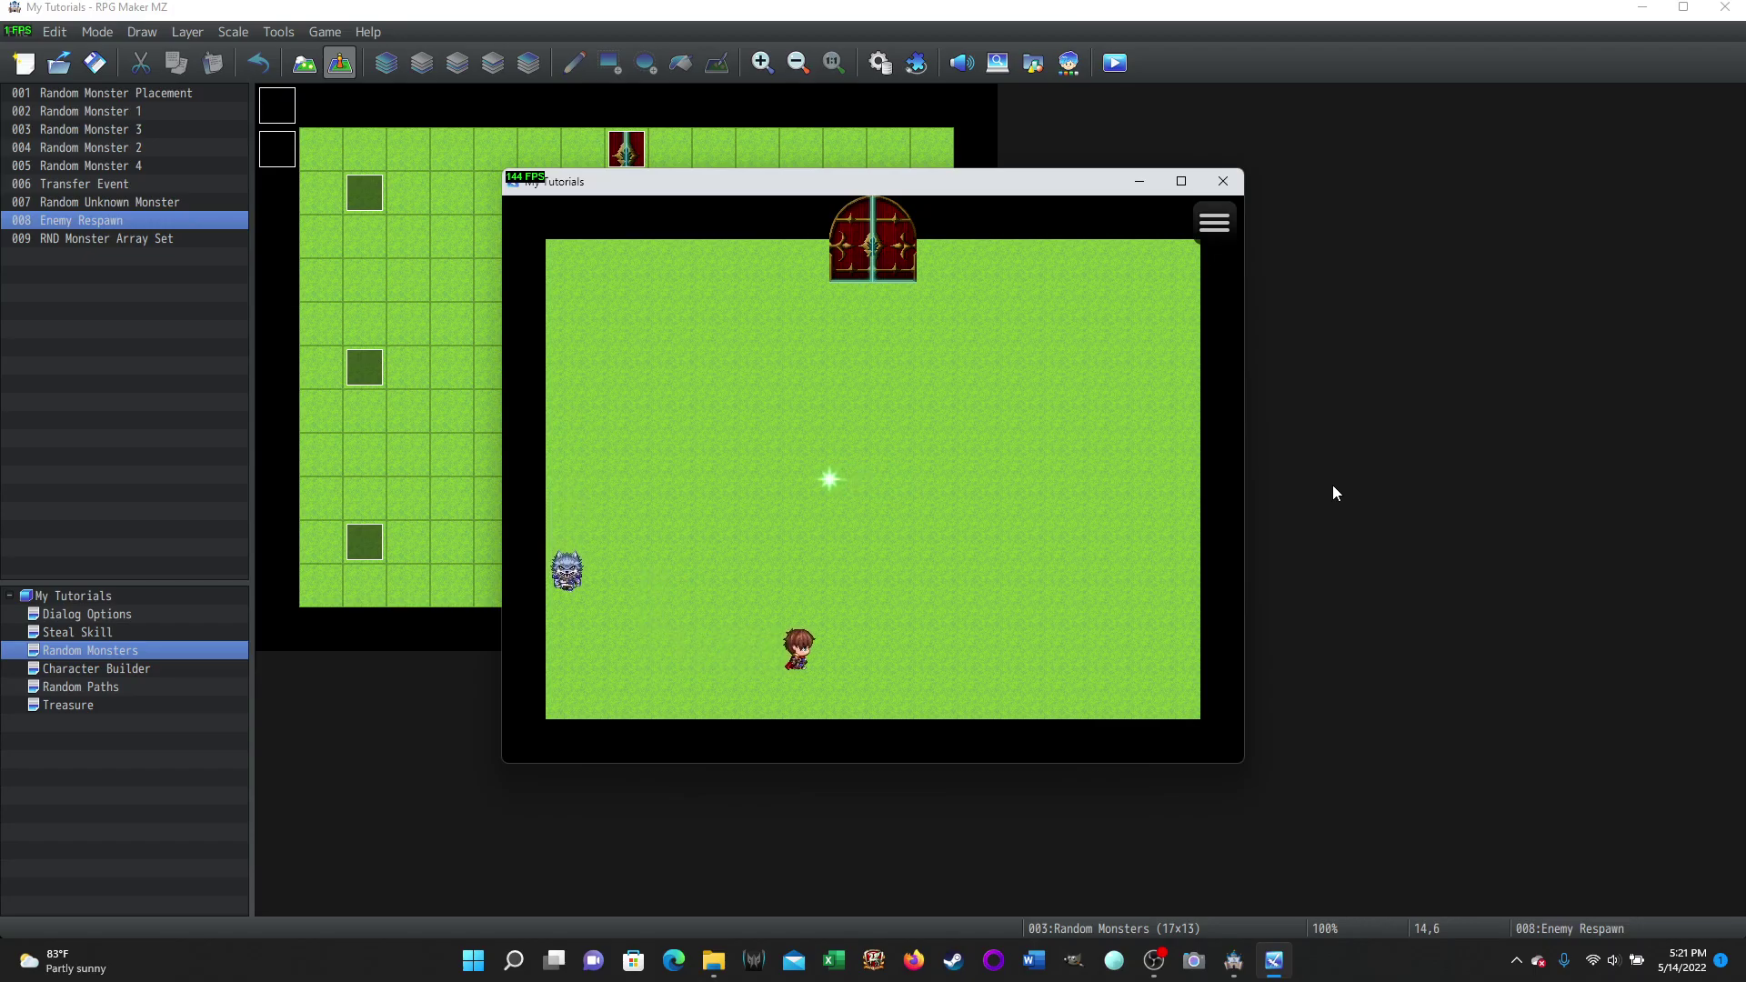
pyautogui.press('Left')
pyautogui.press('Up')
pyautogui.press('Right')
pyautogui.press('Up')
pyautogui.press('Right')
pyautogui.press('Up')
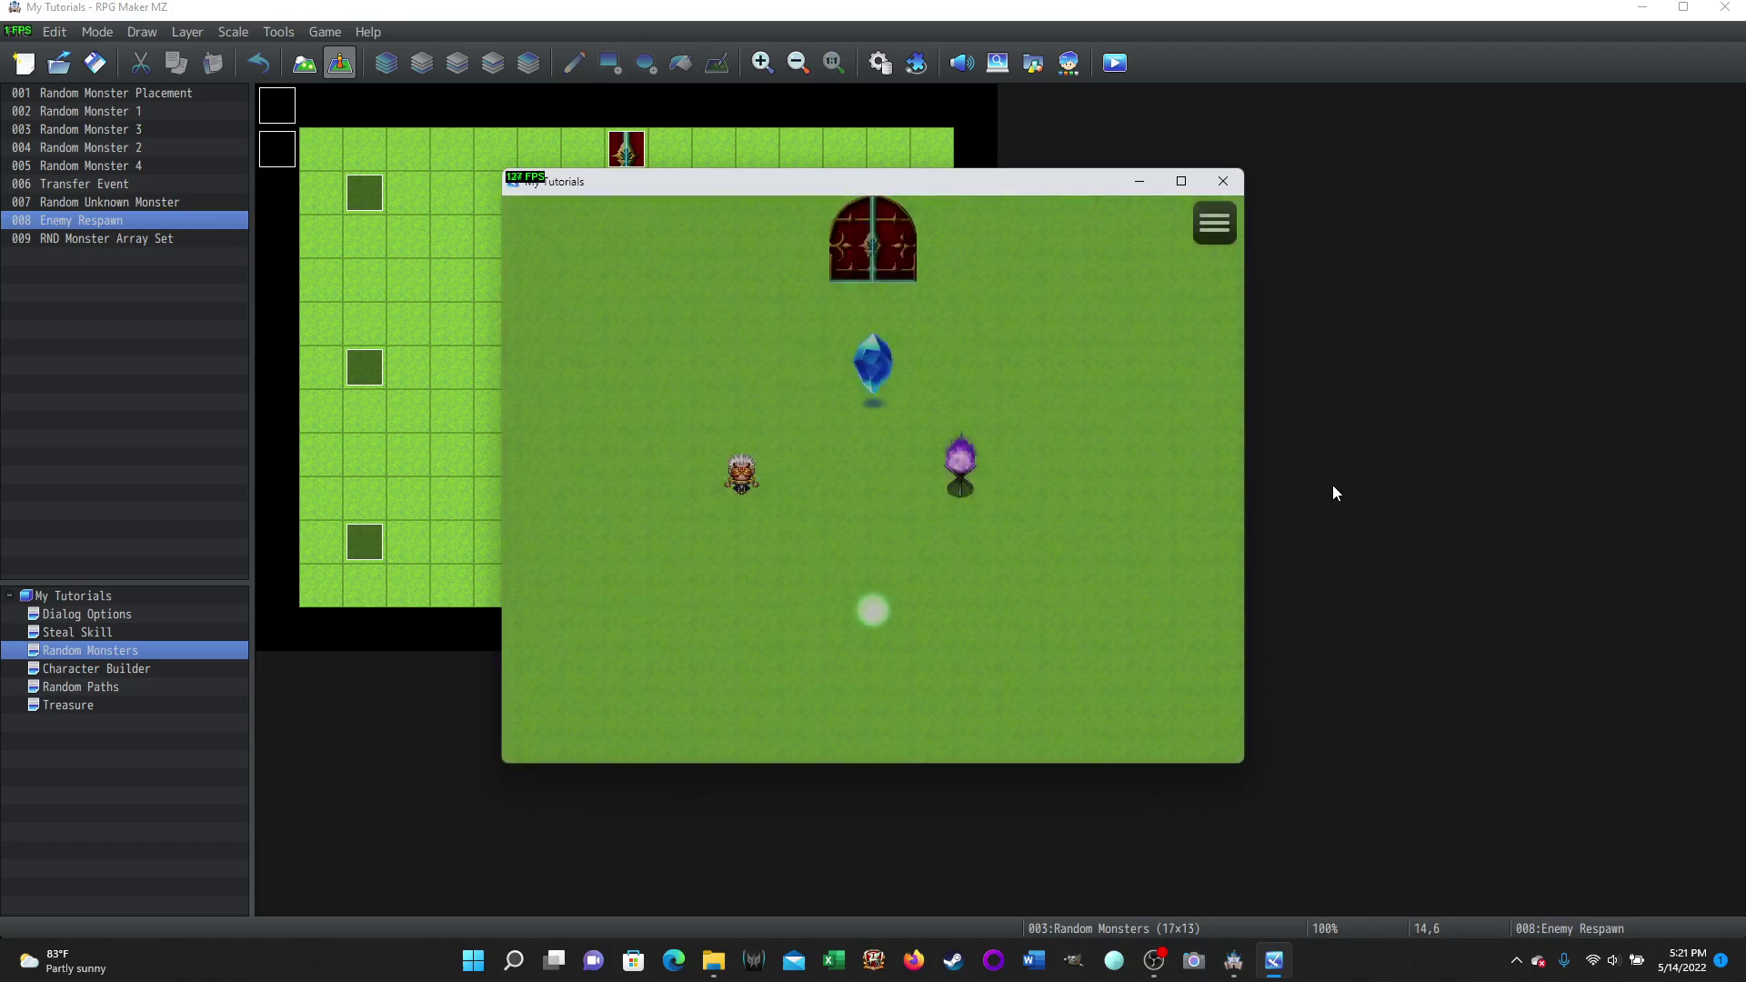
pyautogui.press('Up')
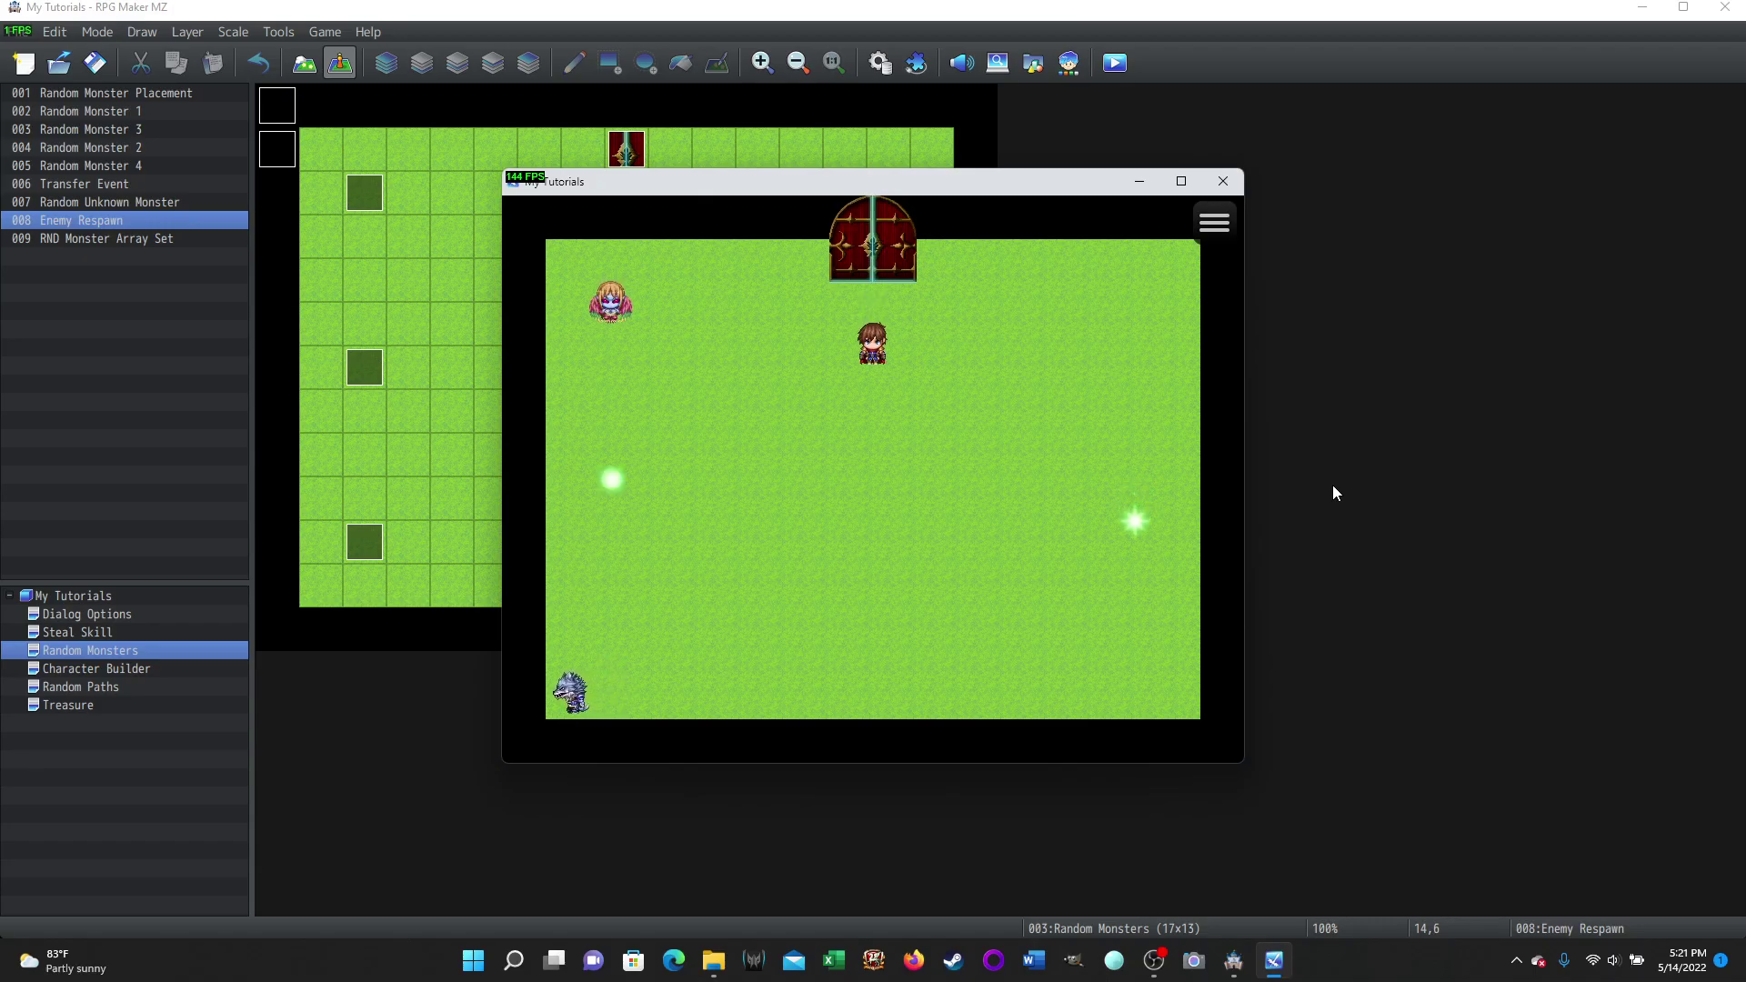
# Step: Pass back and forth through the door, ending on the Random Monsters map
pyautogui.press('Up')
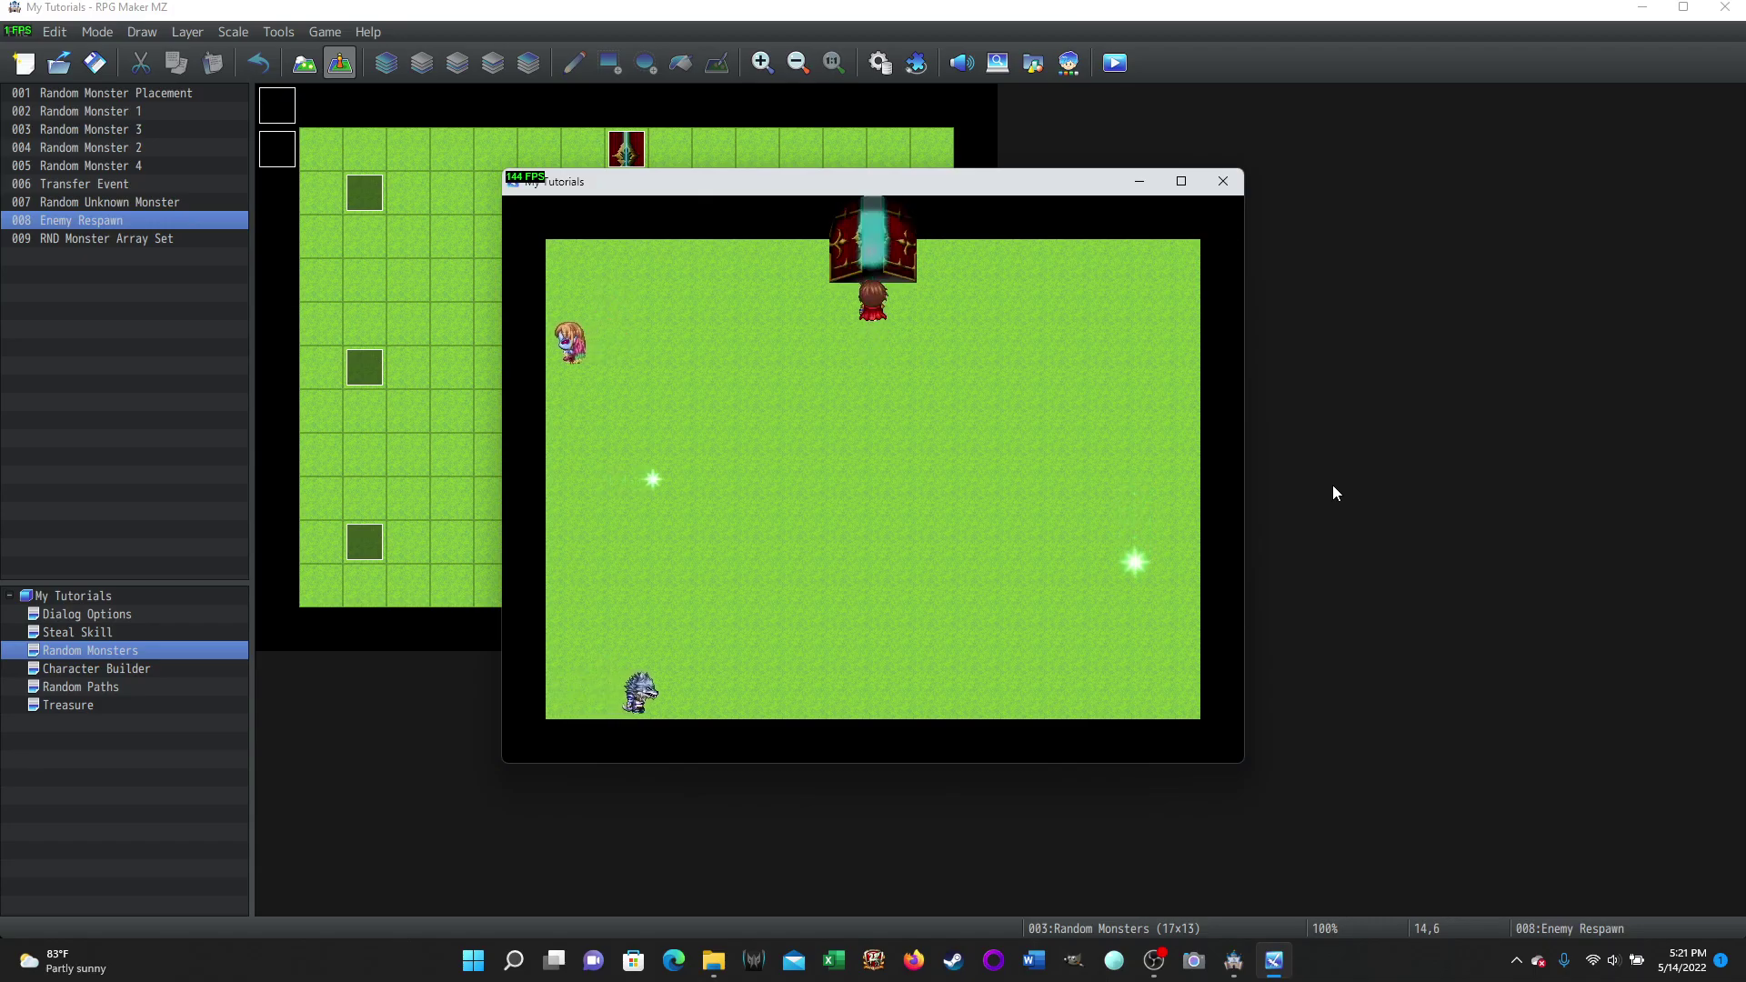
pyautogui.press('Up')
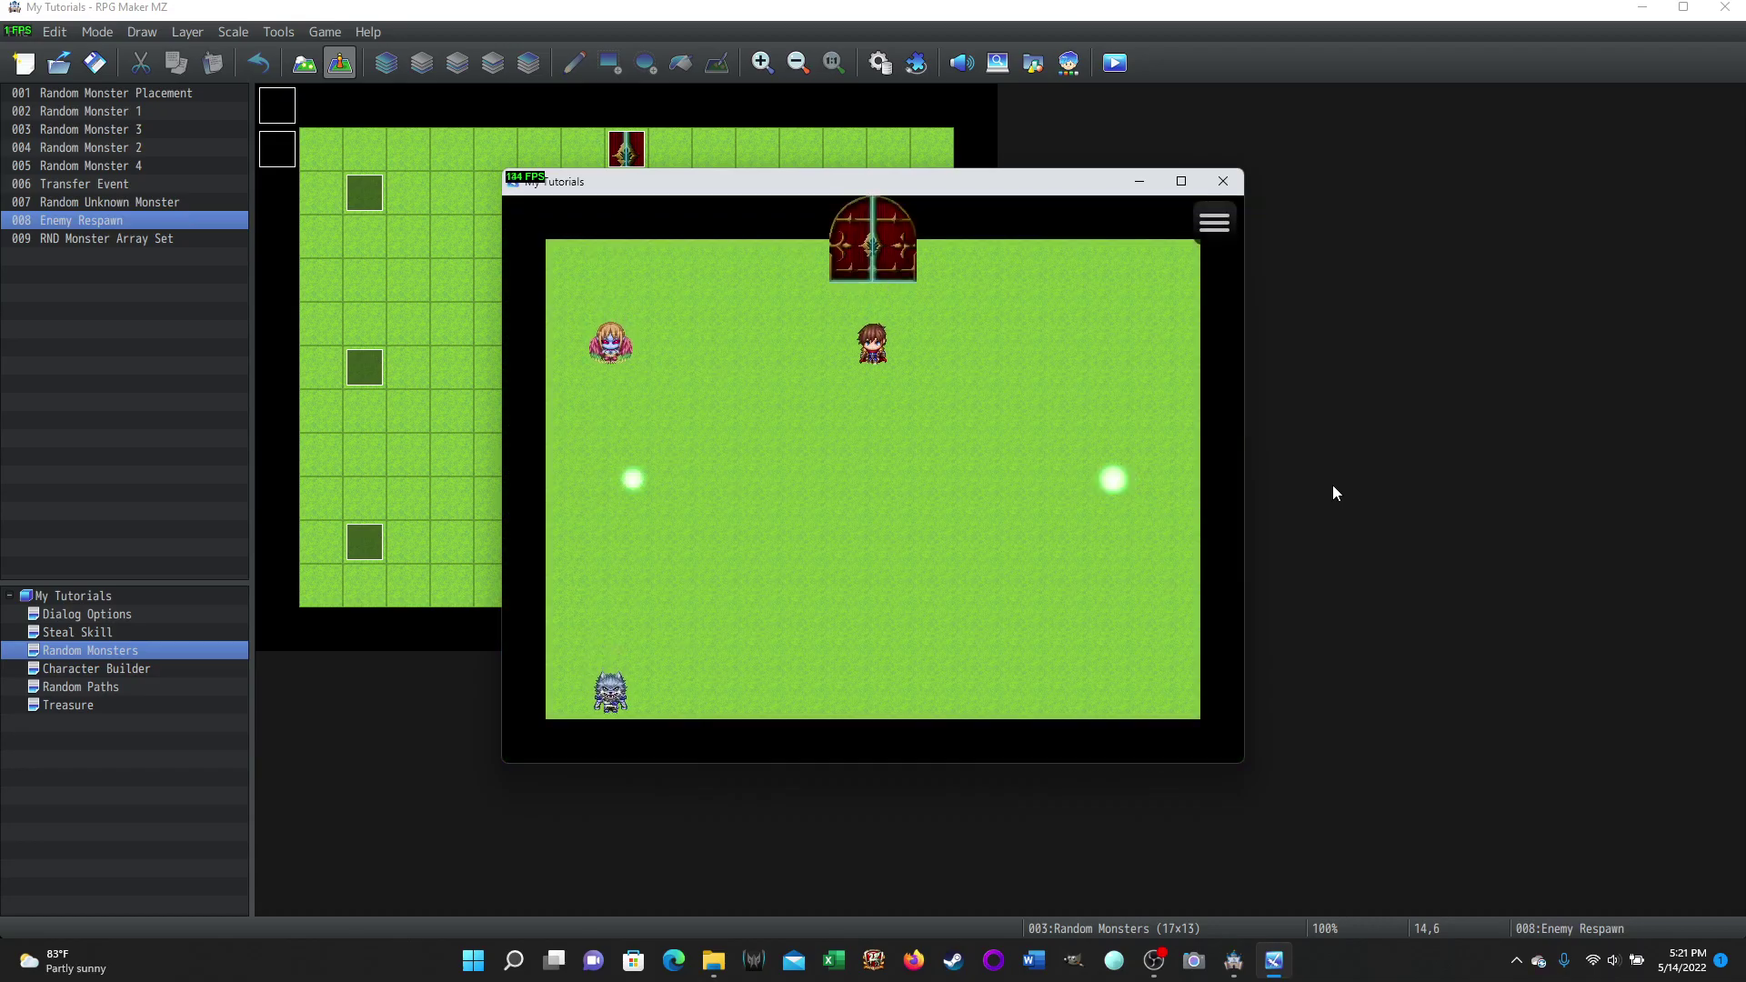
pyautogui.press('Up')
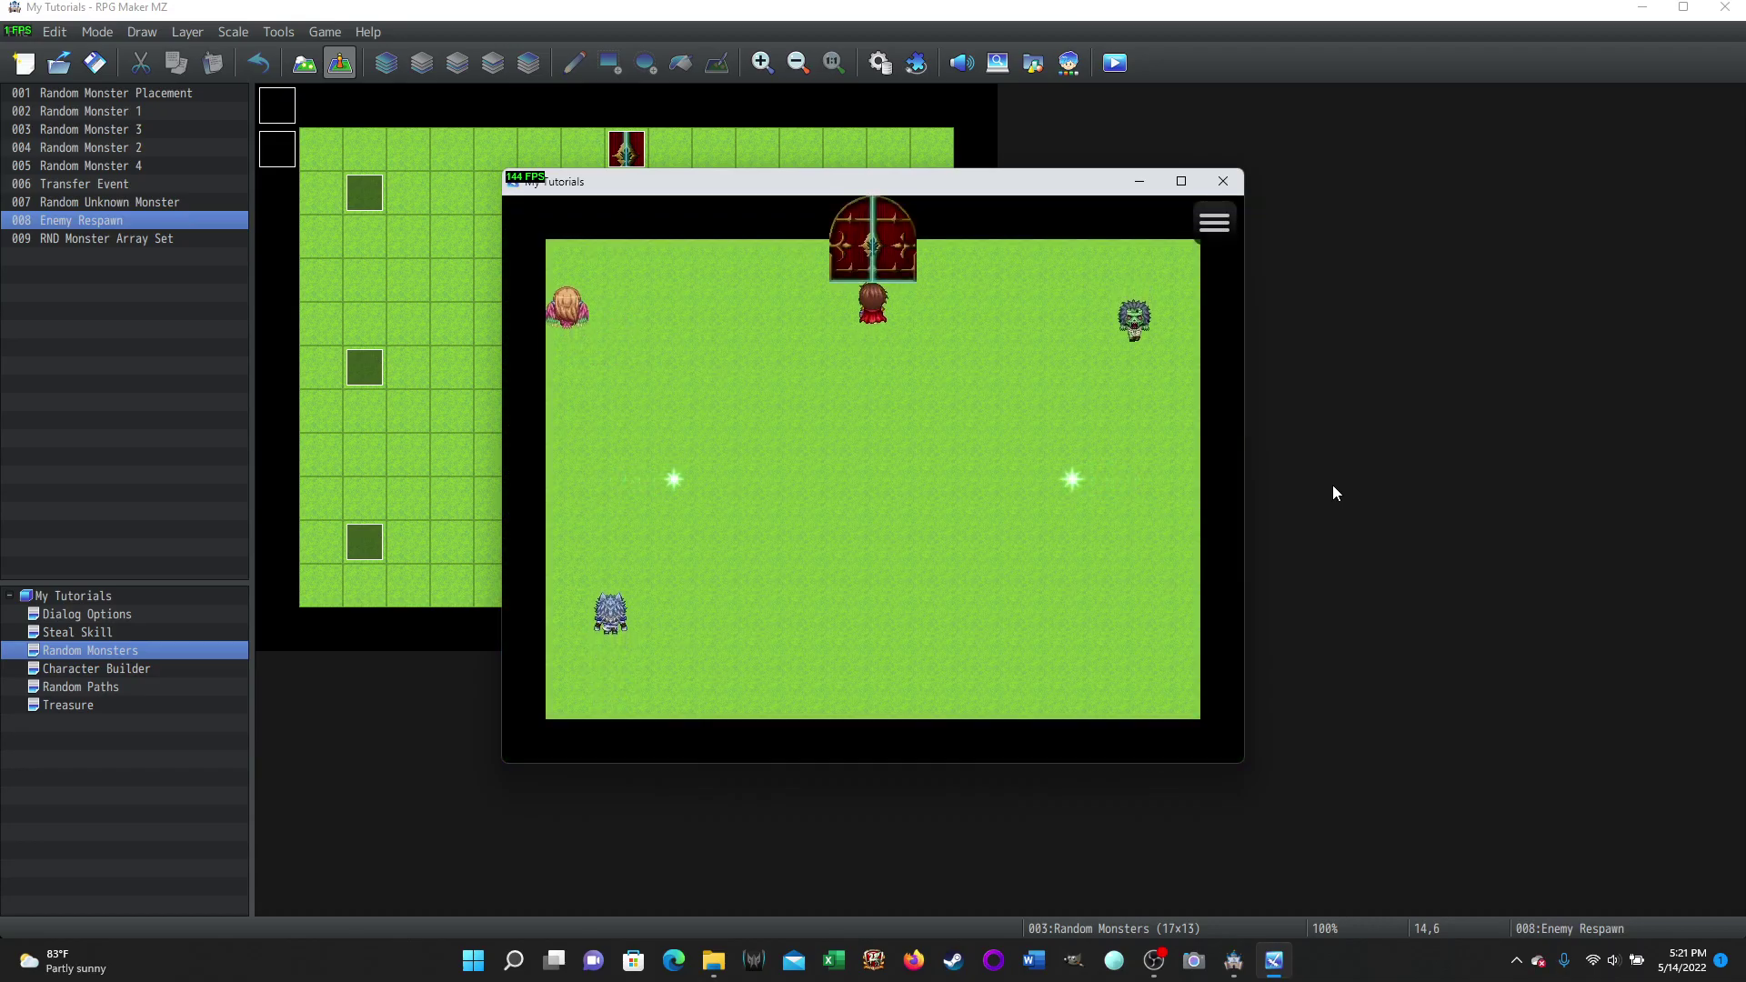
pyautogui.press('Up')
pyautogui.press('Down')
pyautogui.press('Down')
# Step: Touch a respawned monster and win the Crow battle
pyautogui.press('Left')
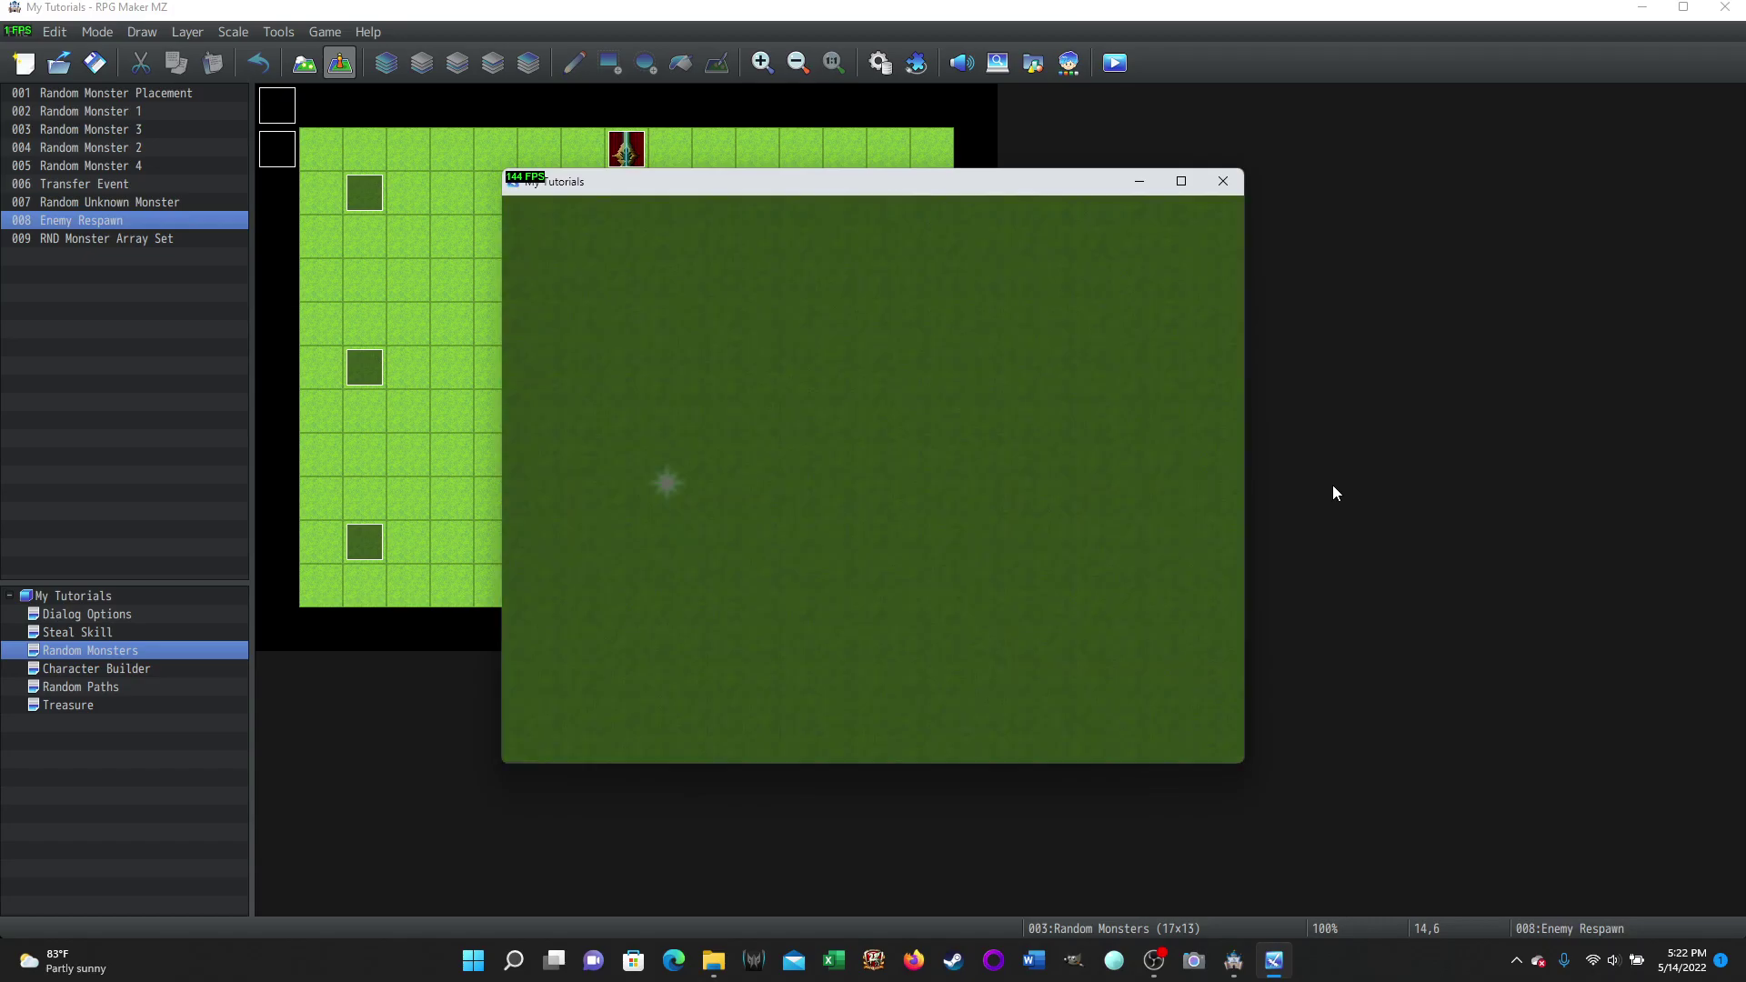
pyautogui.press('Return')
pyautogui.press('Return')
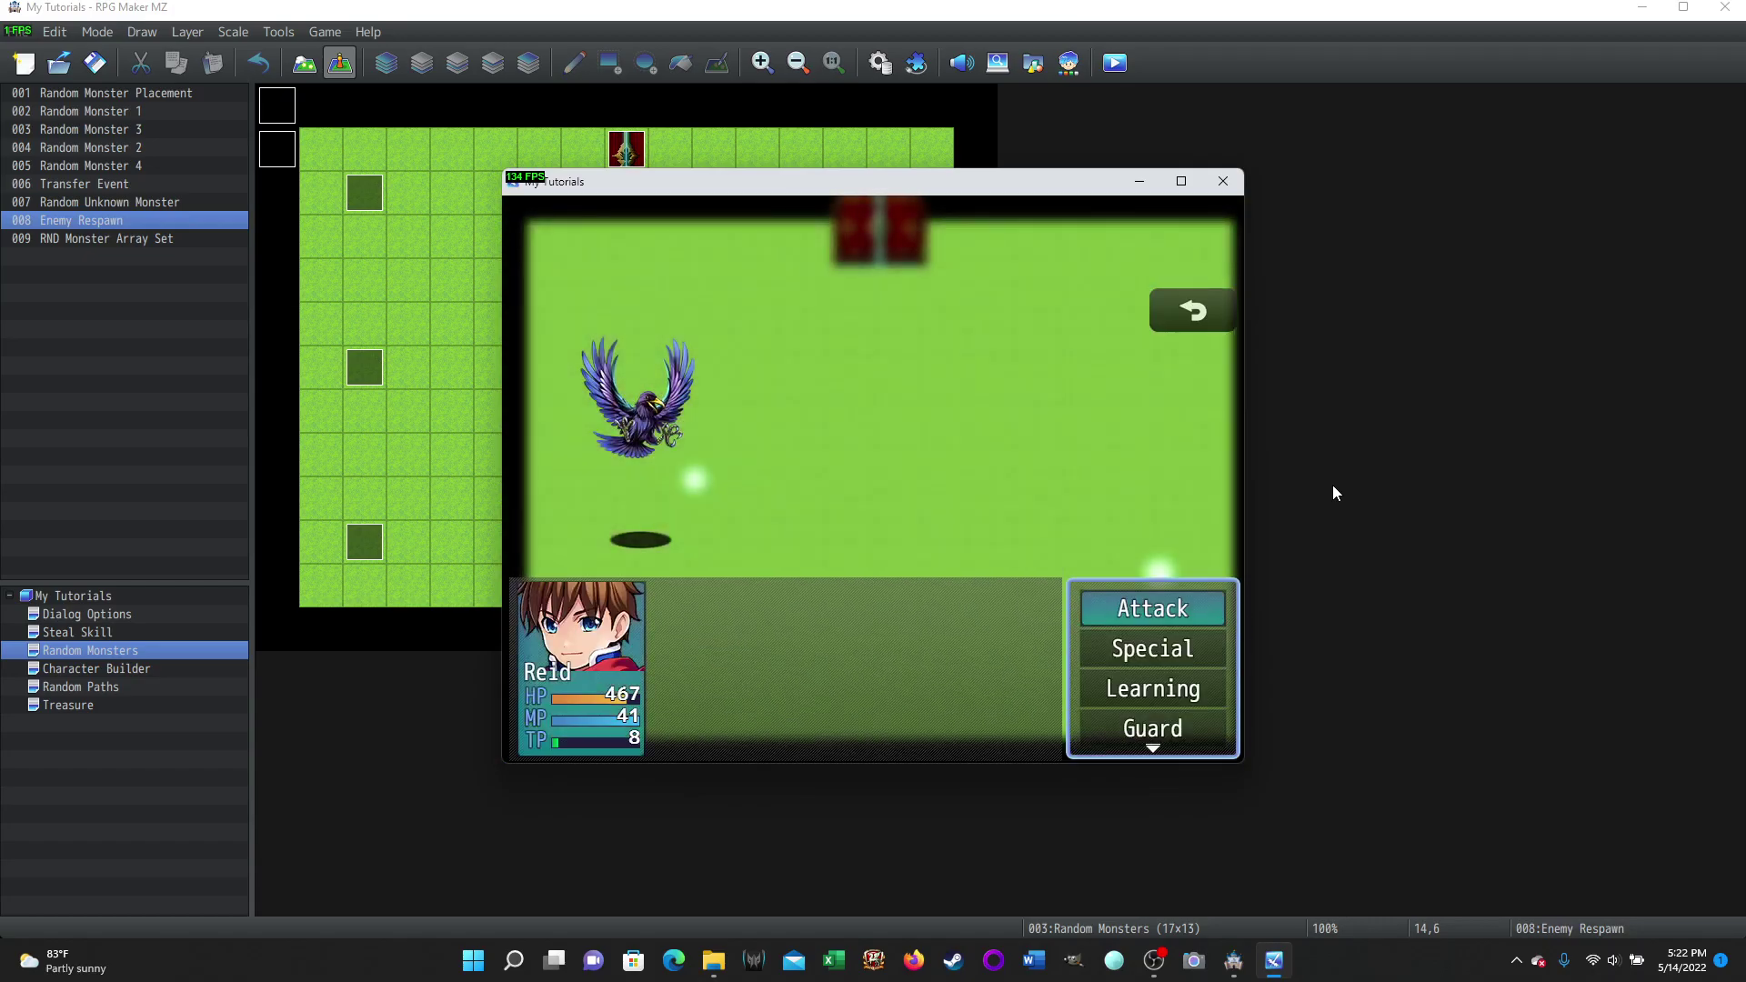
pyautogui.press('Return')
pyautogui.press('Return')
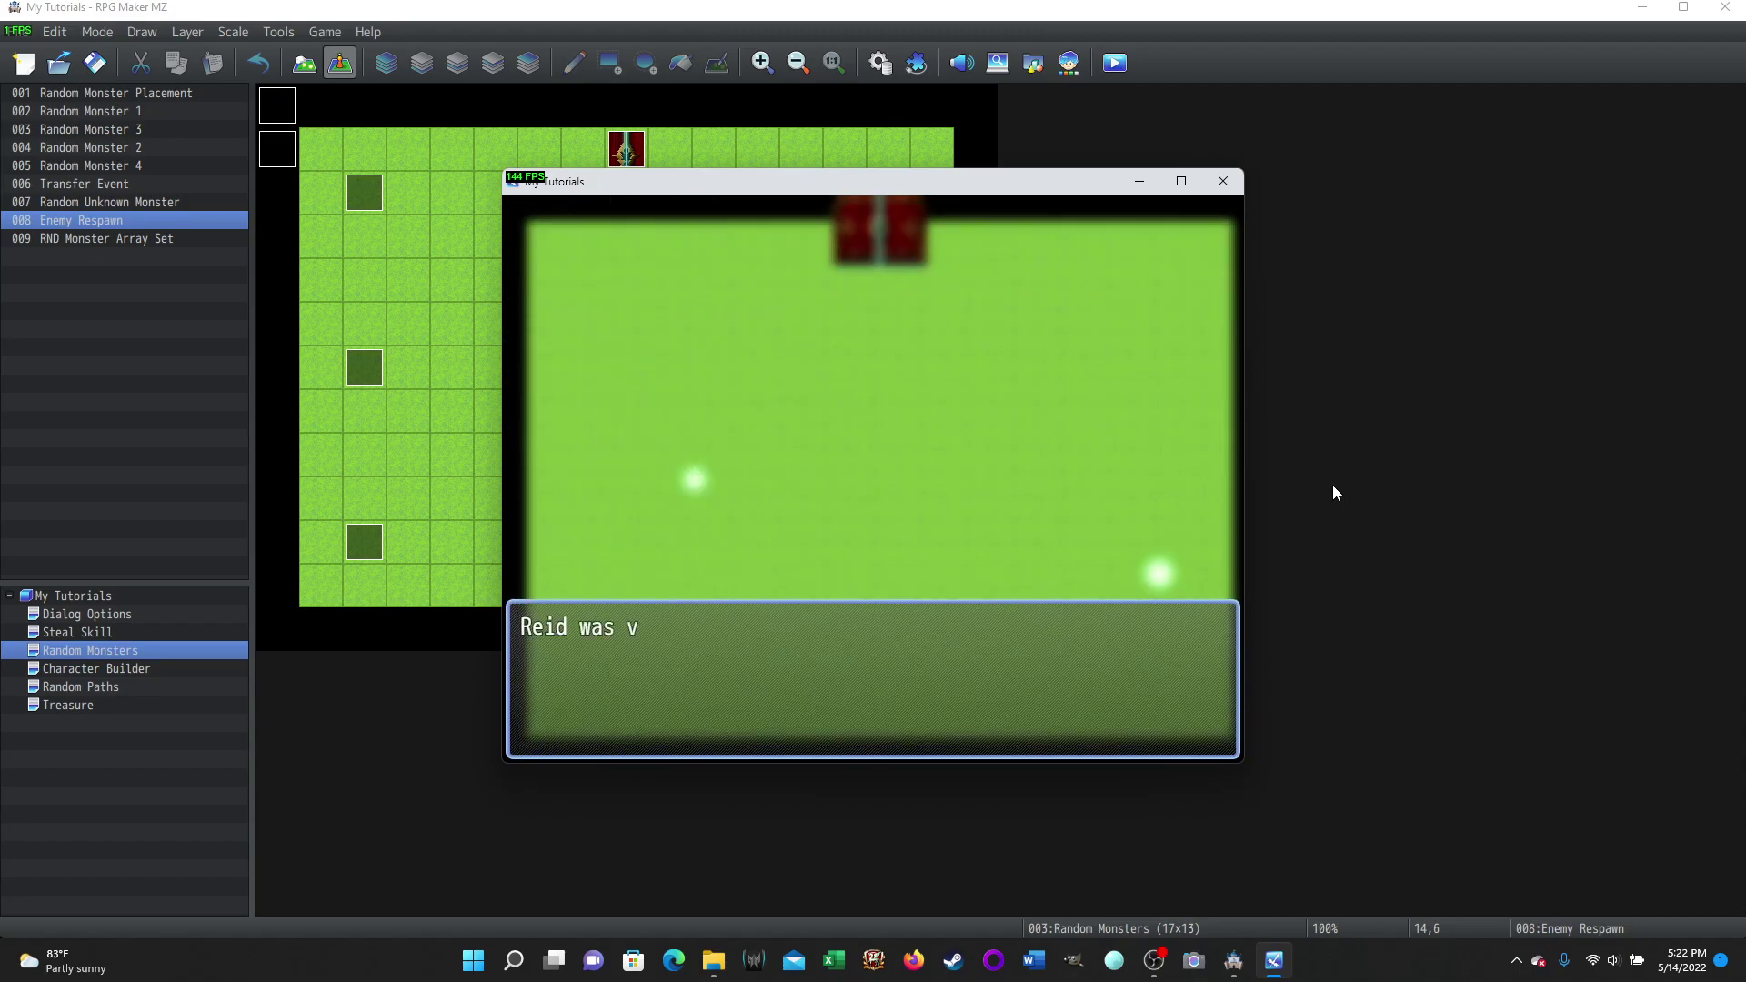
pyautogui.press('Return')
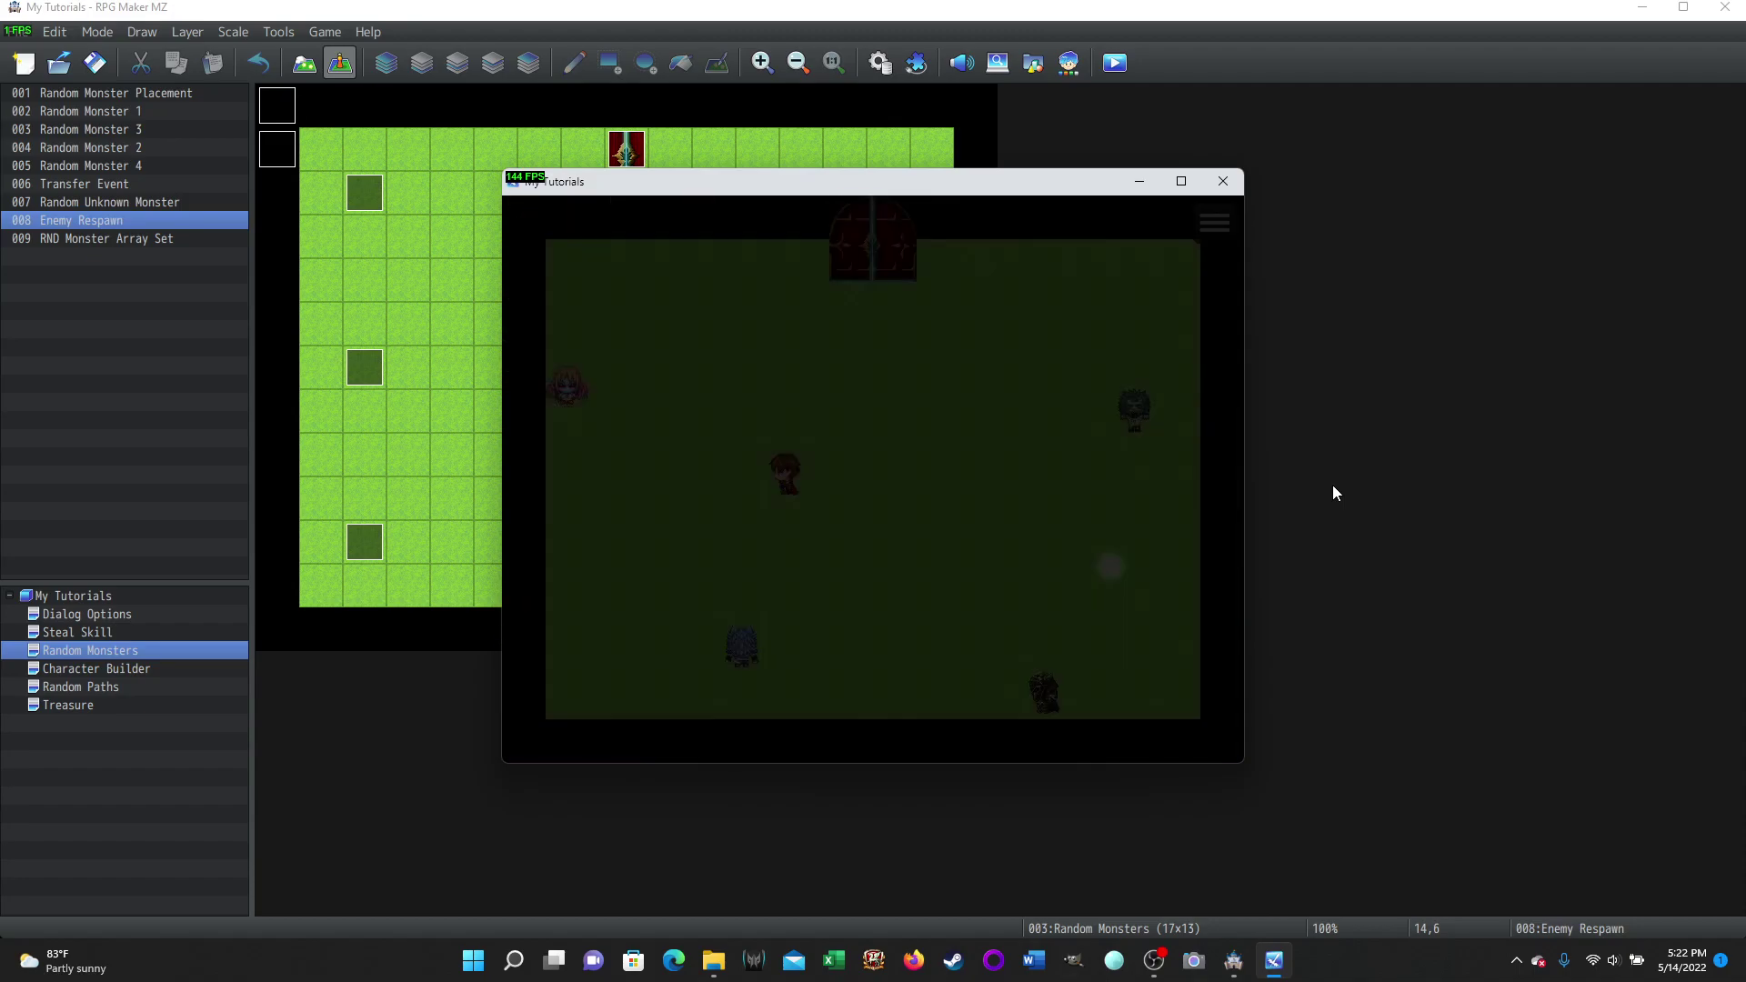
# Step: Walk across the map into the pink monster to start another battle
pyautogui.press('Right')
pyautogui.press('Right')
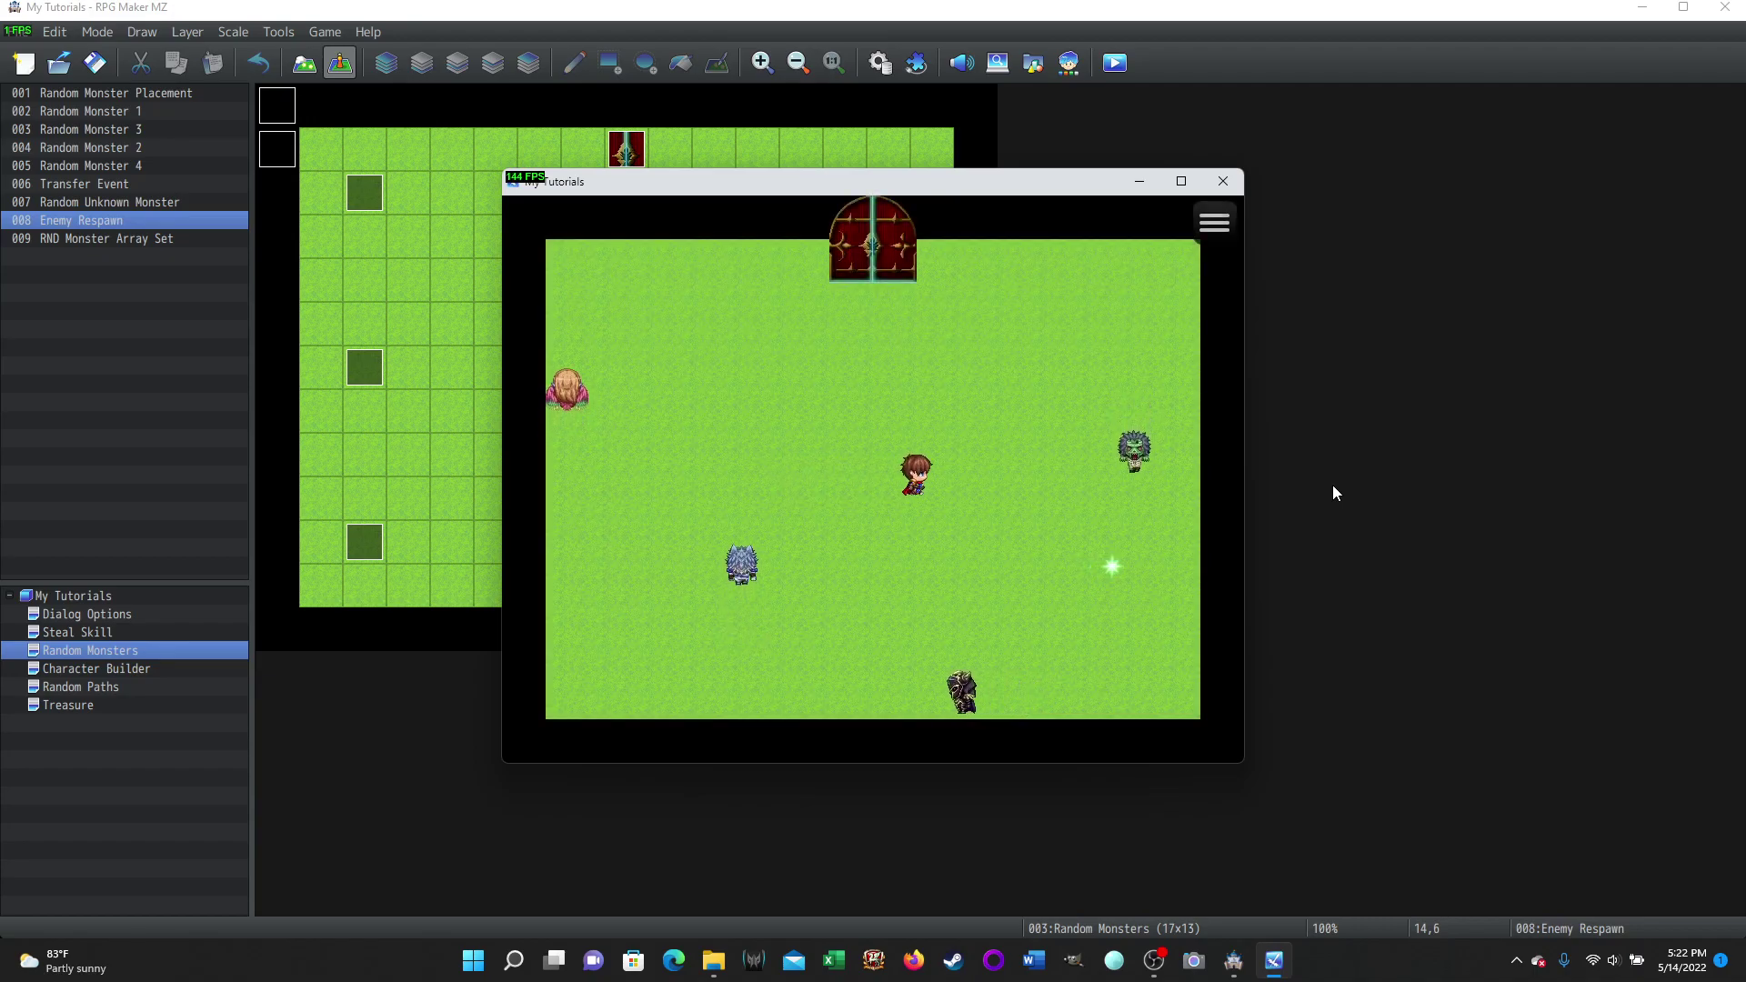
pyautogui.press('Up')
pyautogui.press('Up')
pyautogui.press('Right')
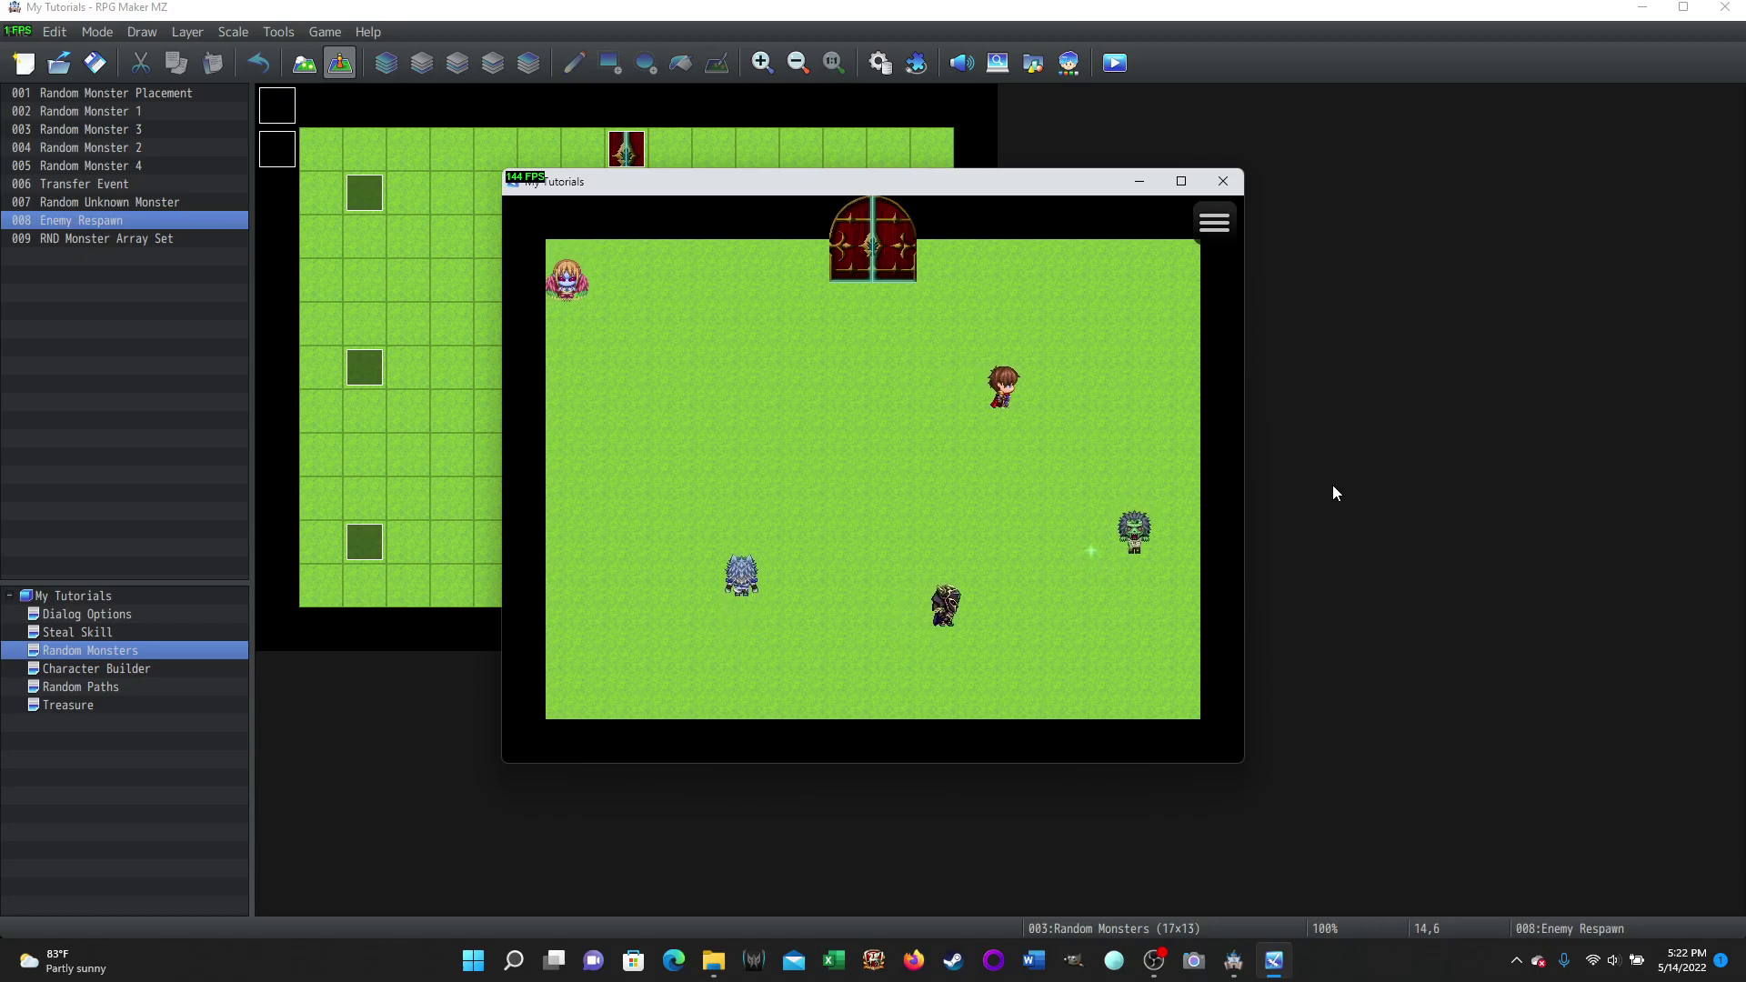
pyautogui.press('Left')
pyautogui.press('Left')
pyautogui.press('Left')
pyautogui.press('Left')
pyautogui.press('Left')
pyautogui.press('Left')
pyautogui.press('Left')
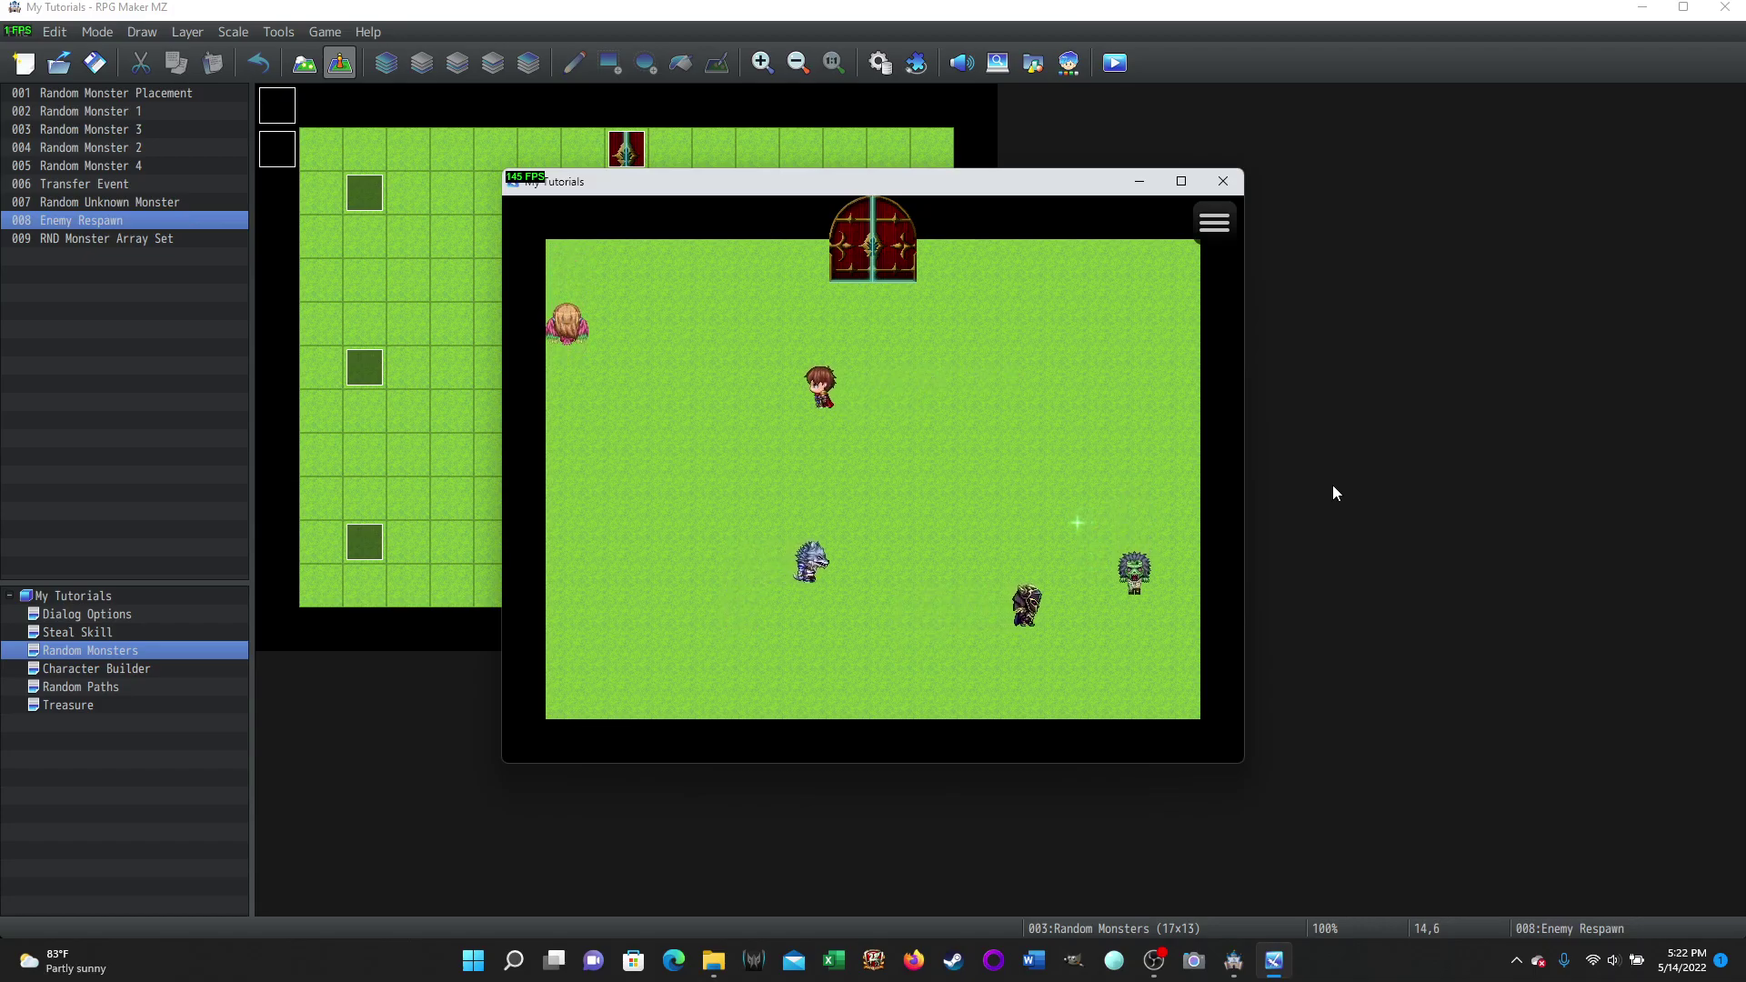
pyautogui.press('Left')
pyautogui.press('Left')
pyautogui.press('Up')
pyautogui.press('Return')
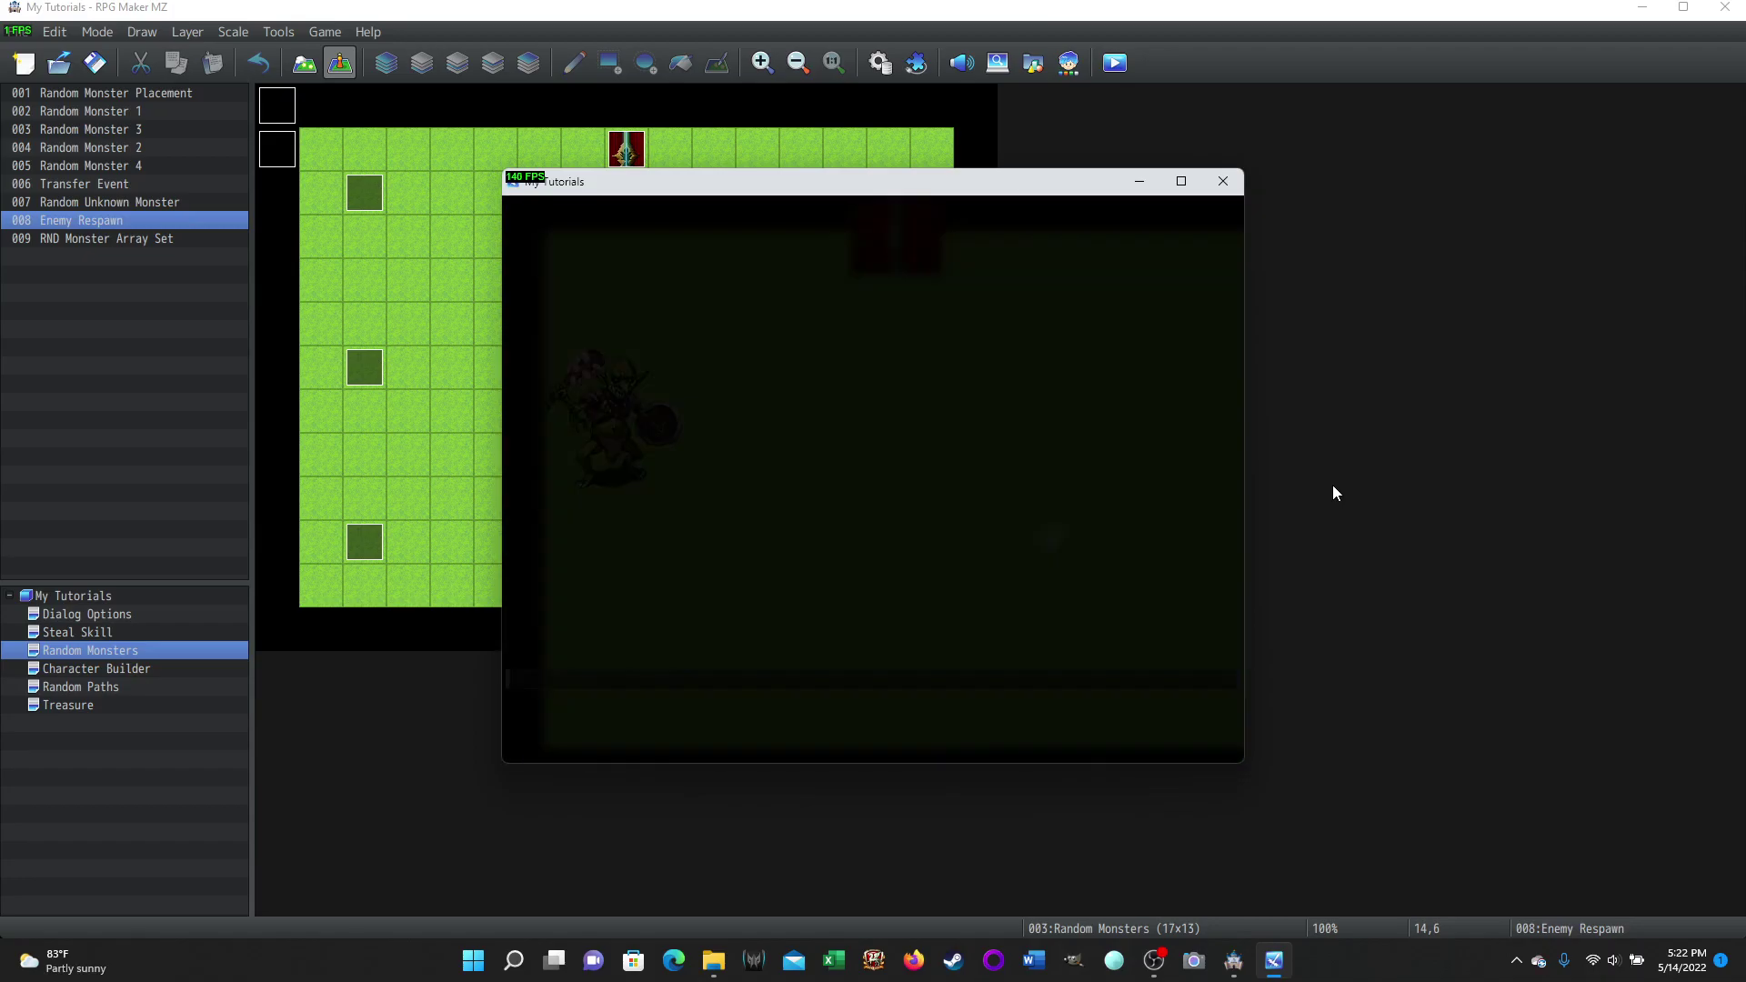
# Step: Win the monster battle and walk the hero toward the door
pyautogui.press('Return')
pyautogui.press('Return')
pyautogui.press('Return')
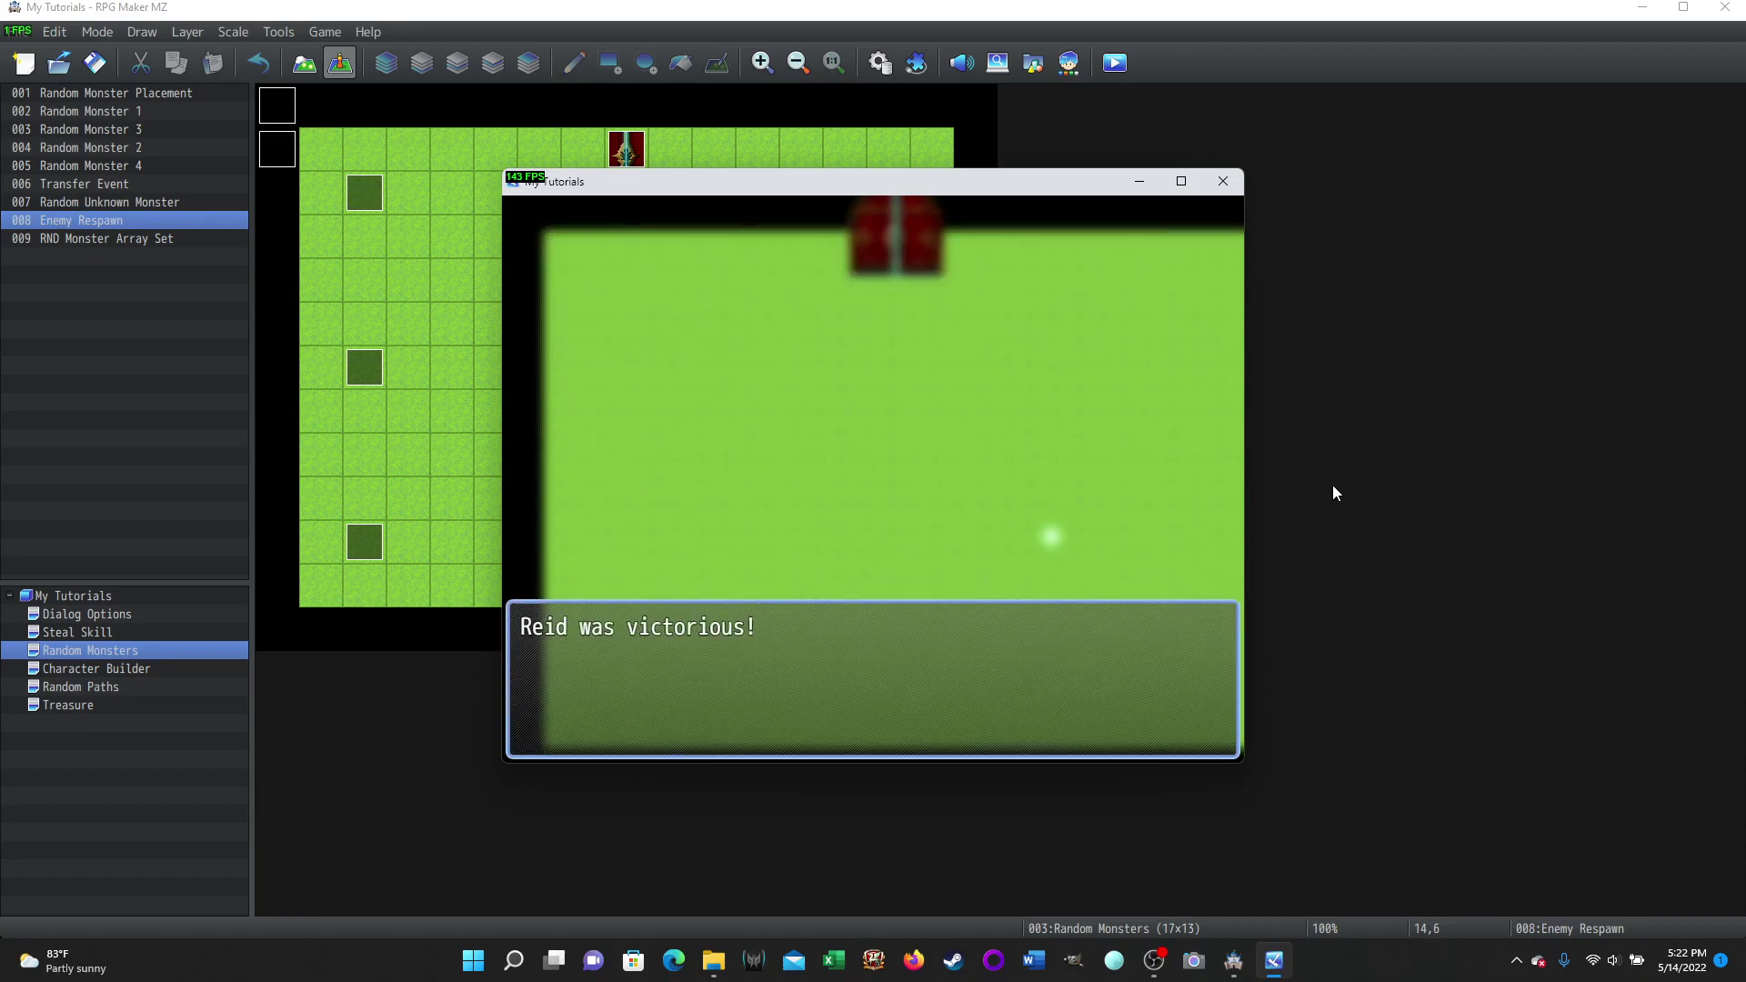
pyautogui.press('Return')
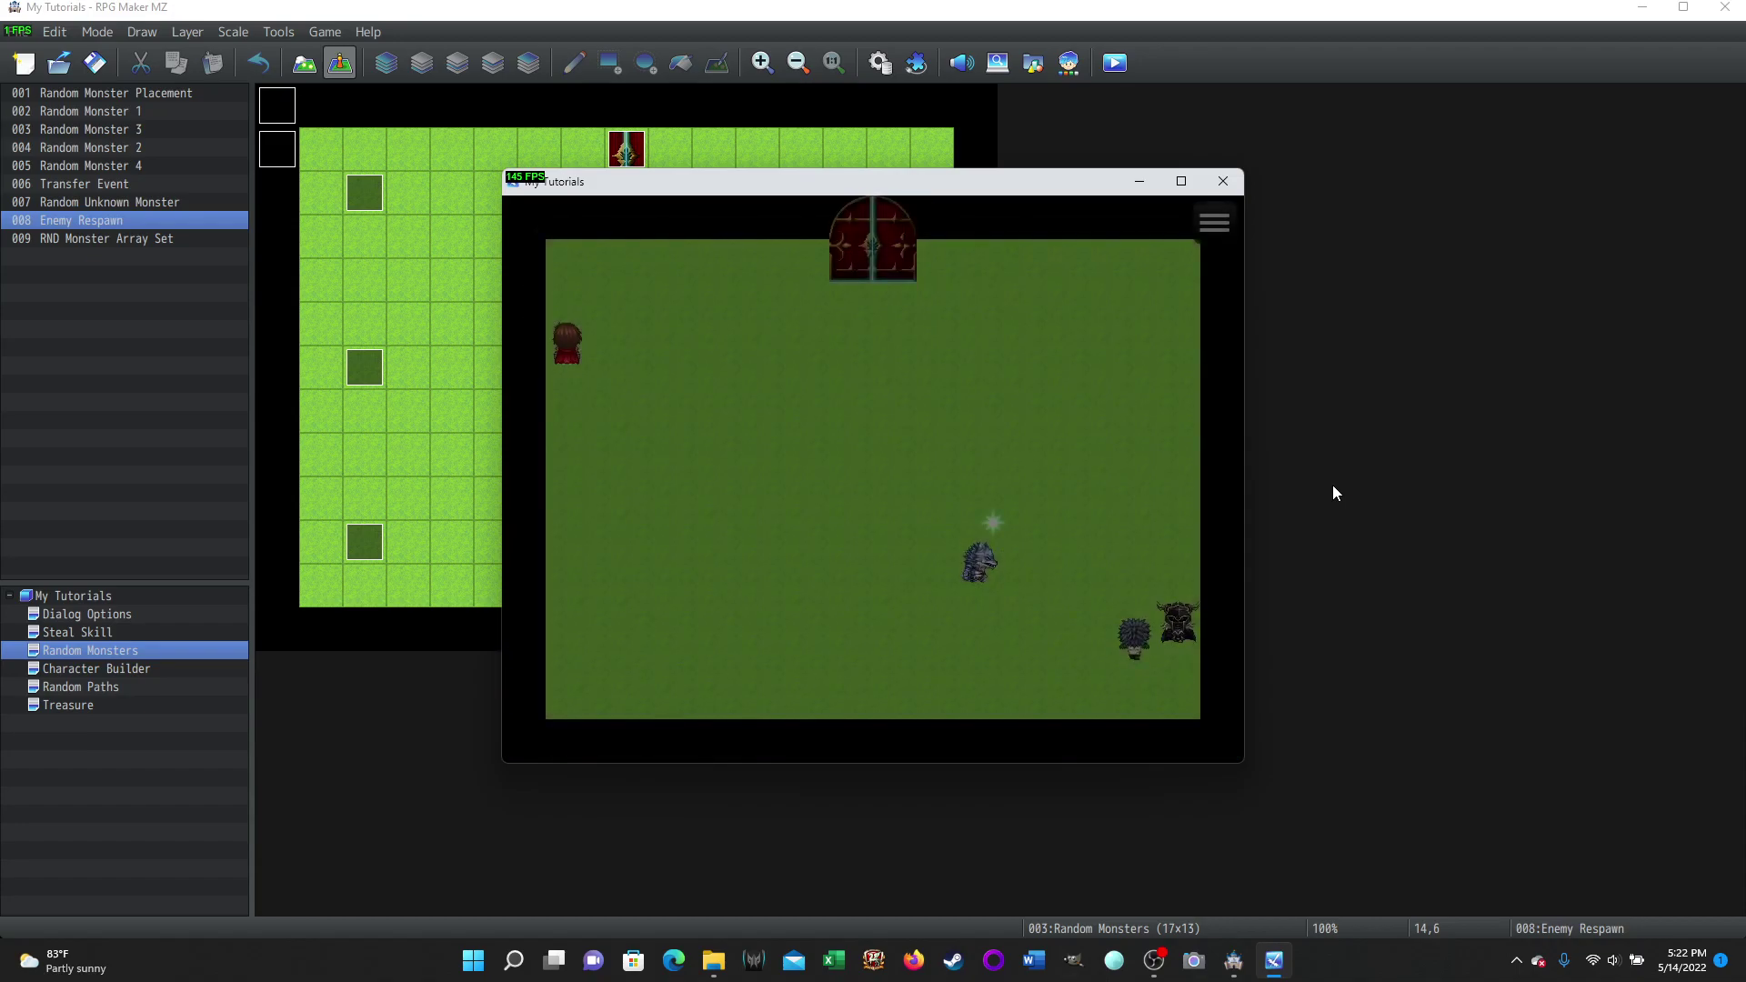
pyautogui.press('Right')
pyautogui.press('Right')
pyautogui.press('Right')
pyautogui.press('Right')
pyautogui.press('Right')
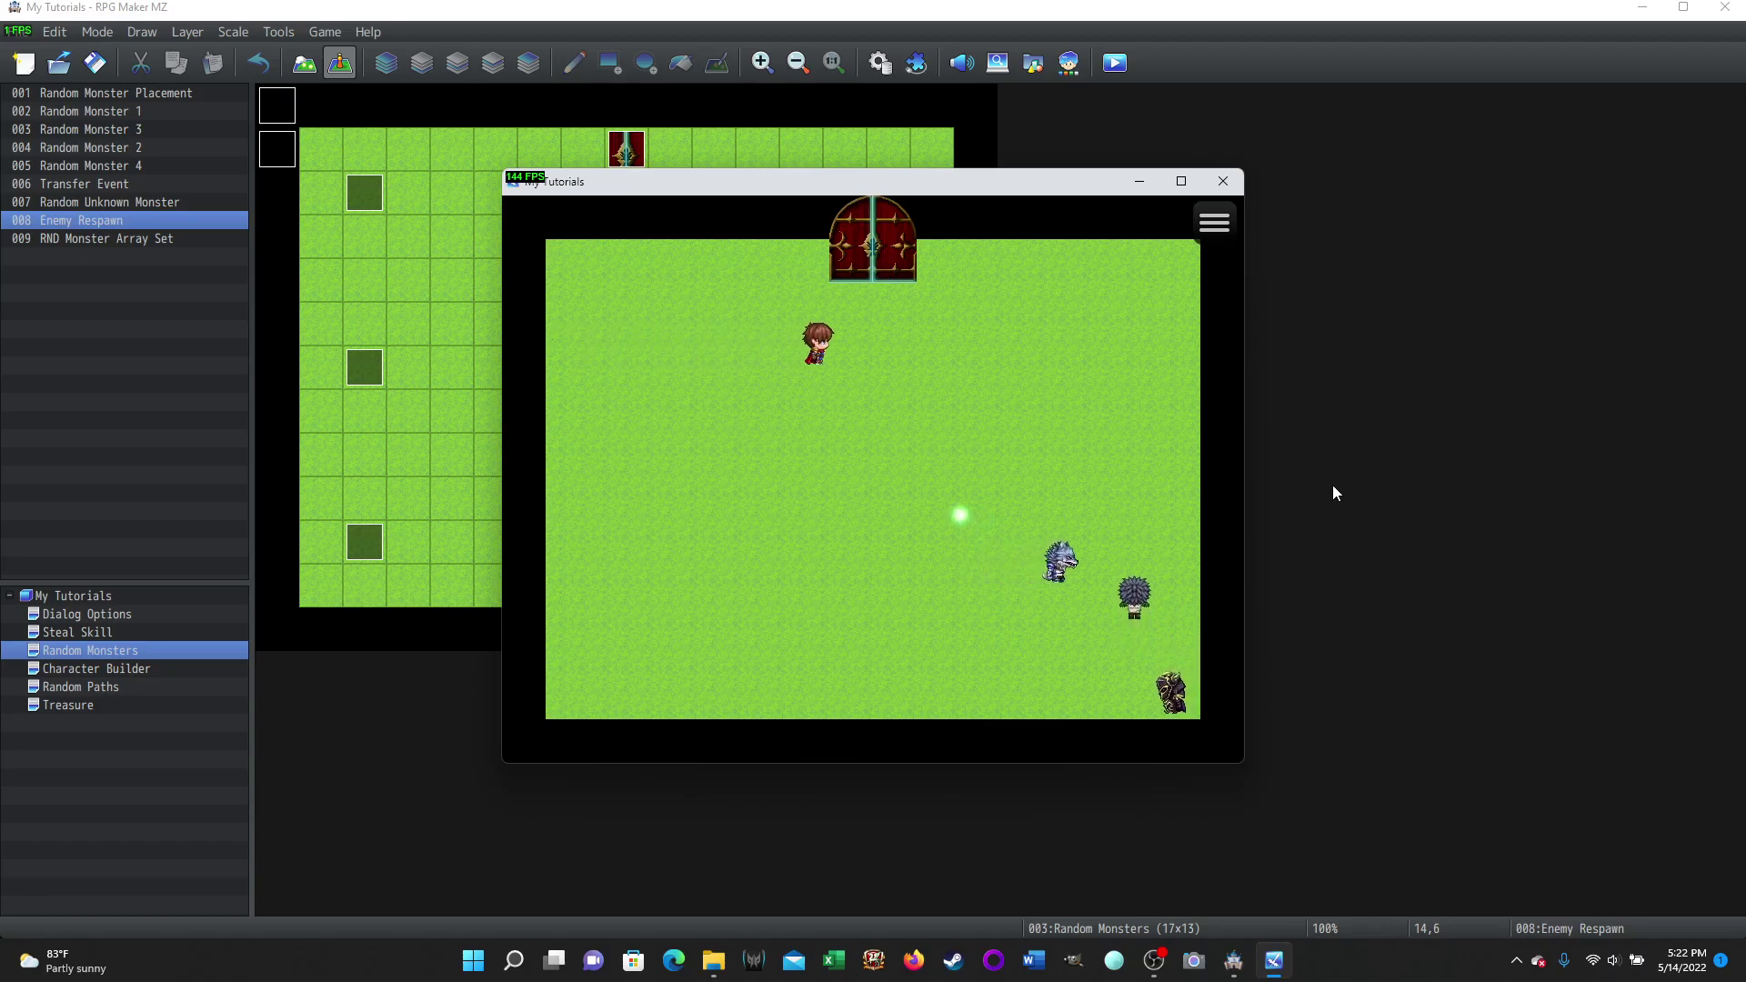
pyautogui.press('Up')
pyautogui.press('Up')
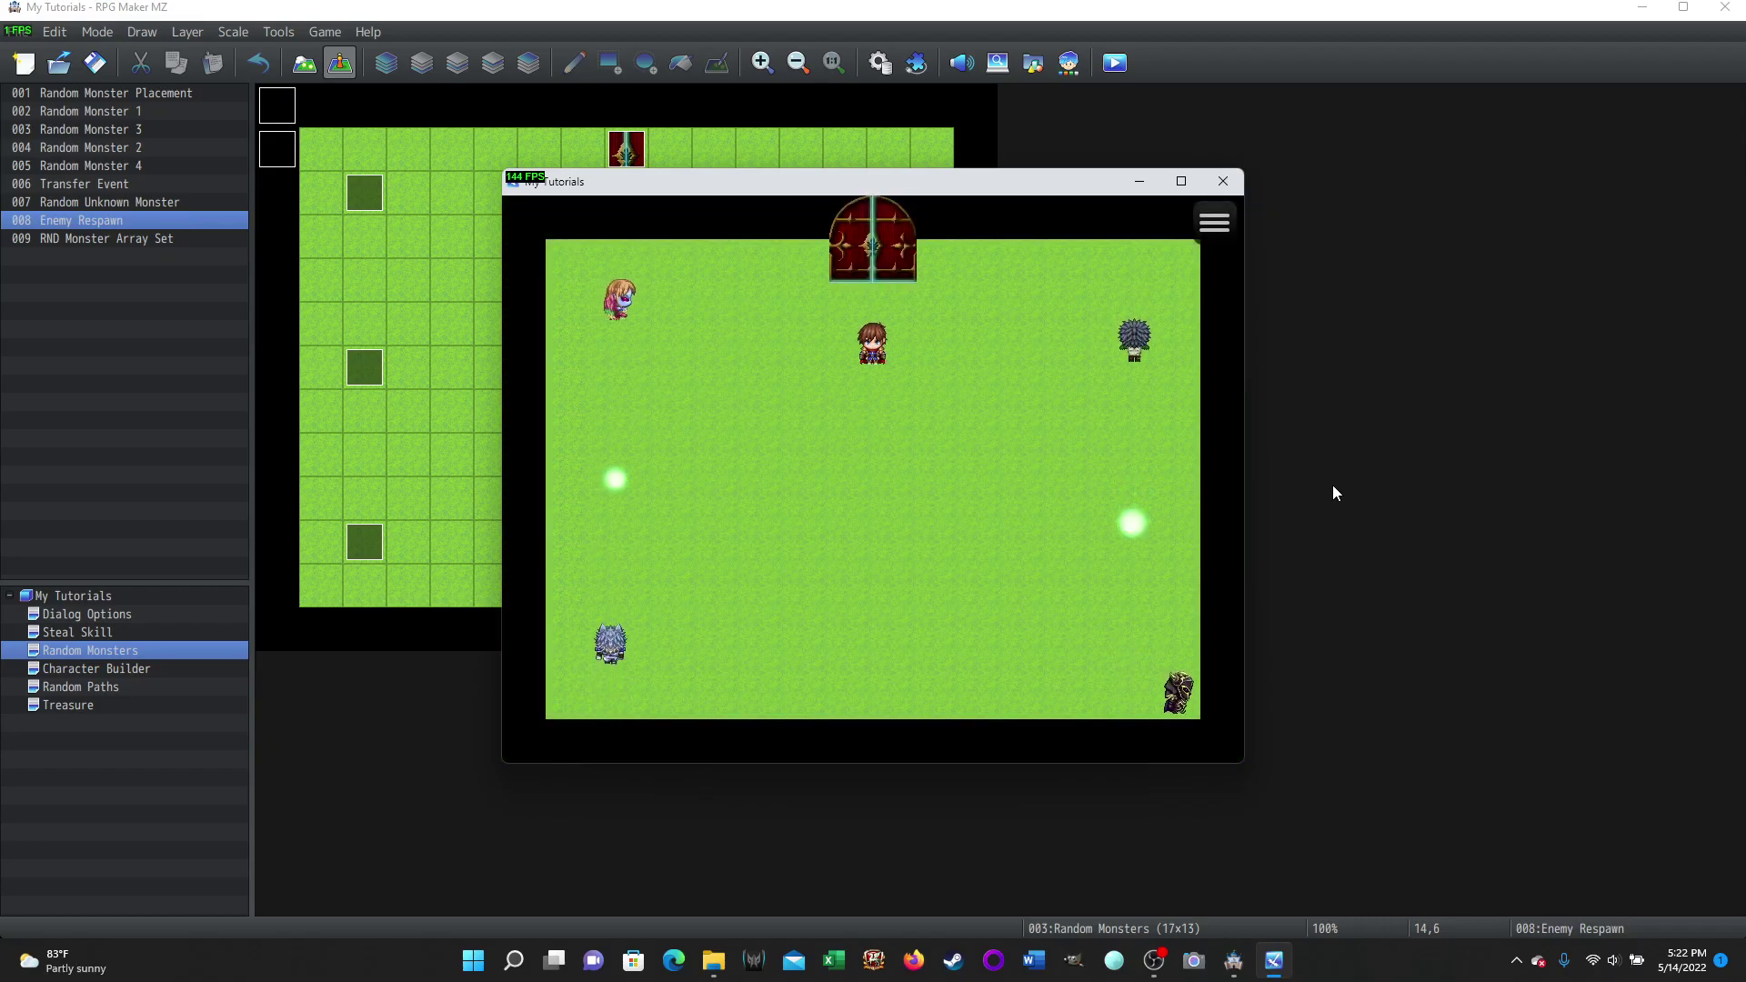
# Step: Wander the hero among the roaming monsters, then close the playtest window
pyautogui.press('Down')
pyautogui.press('Right')
pyautogui.press('Left')
pyautogui.press('Down')
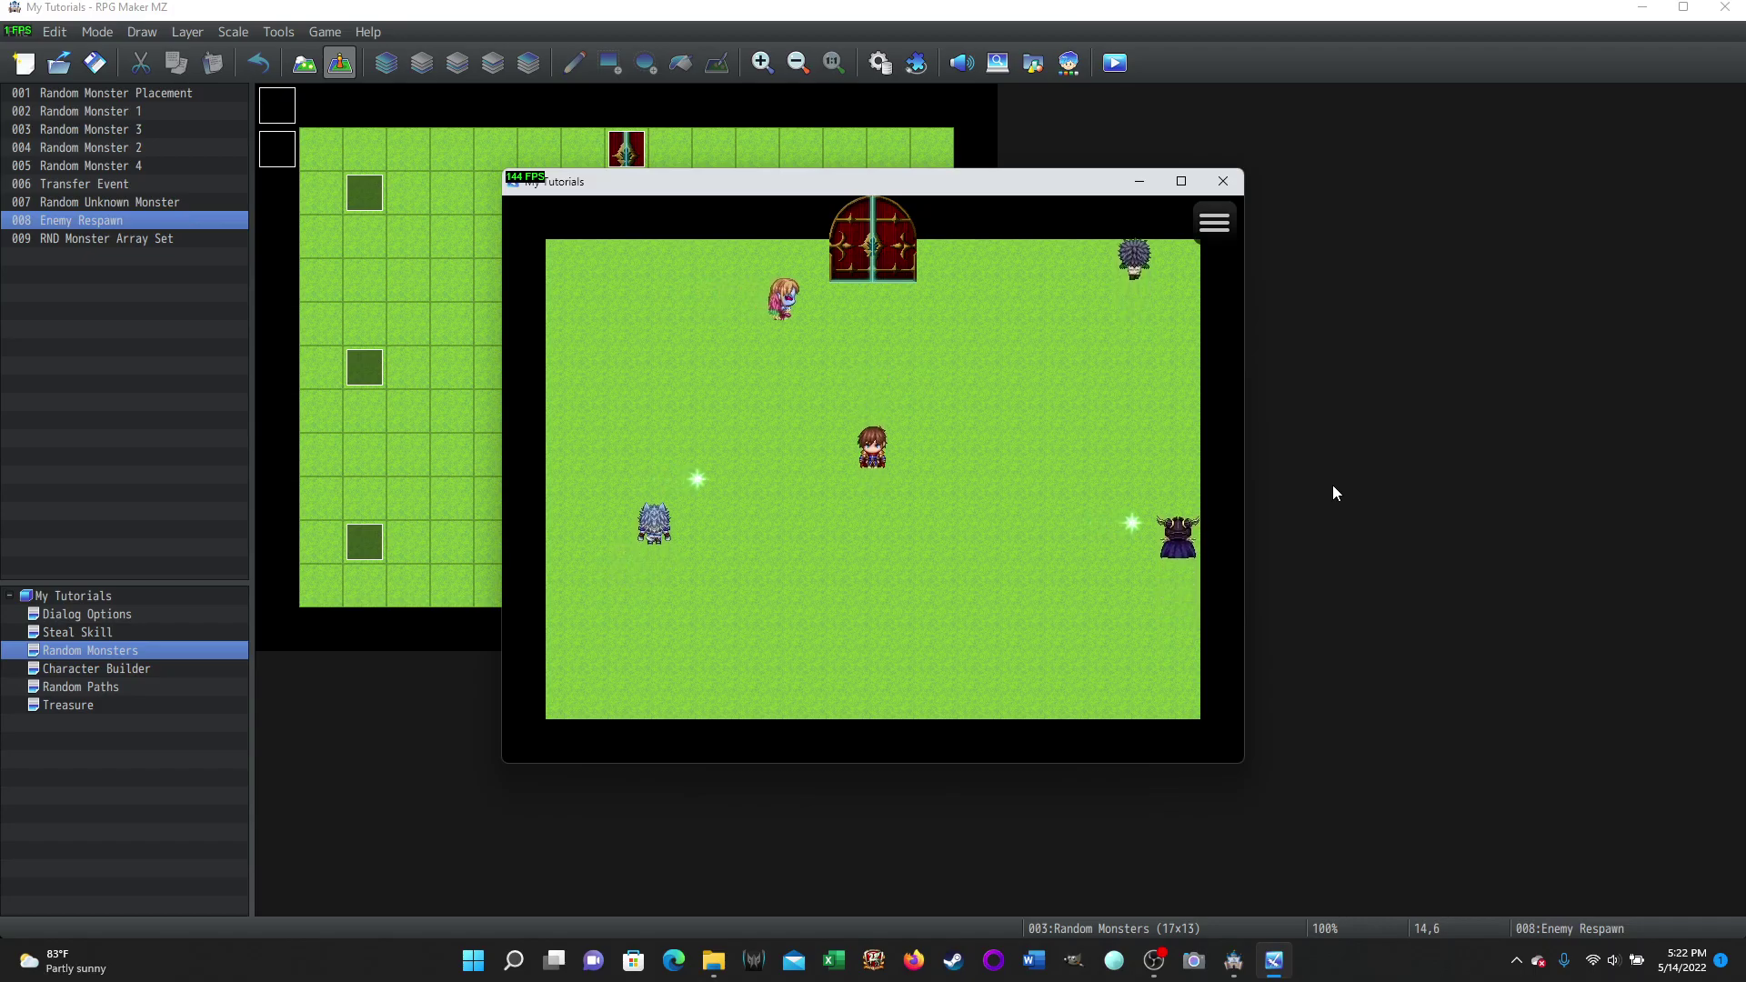
pyautogui.press('Down')
pyautogui.press('Right')
pyautogui.press('Right')
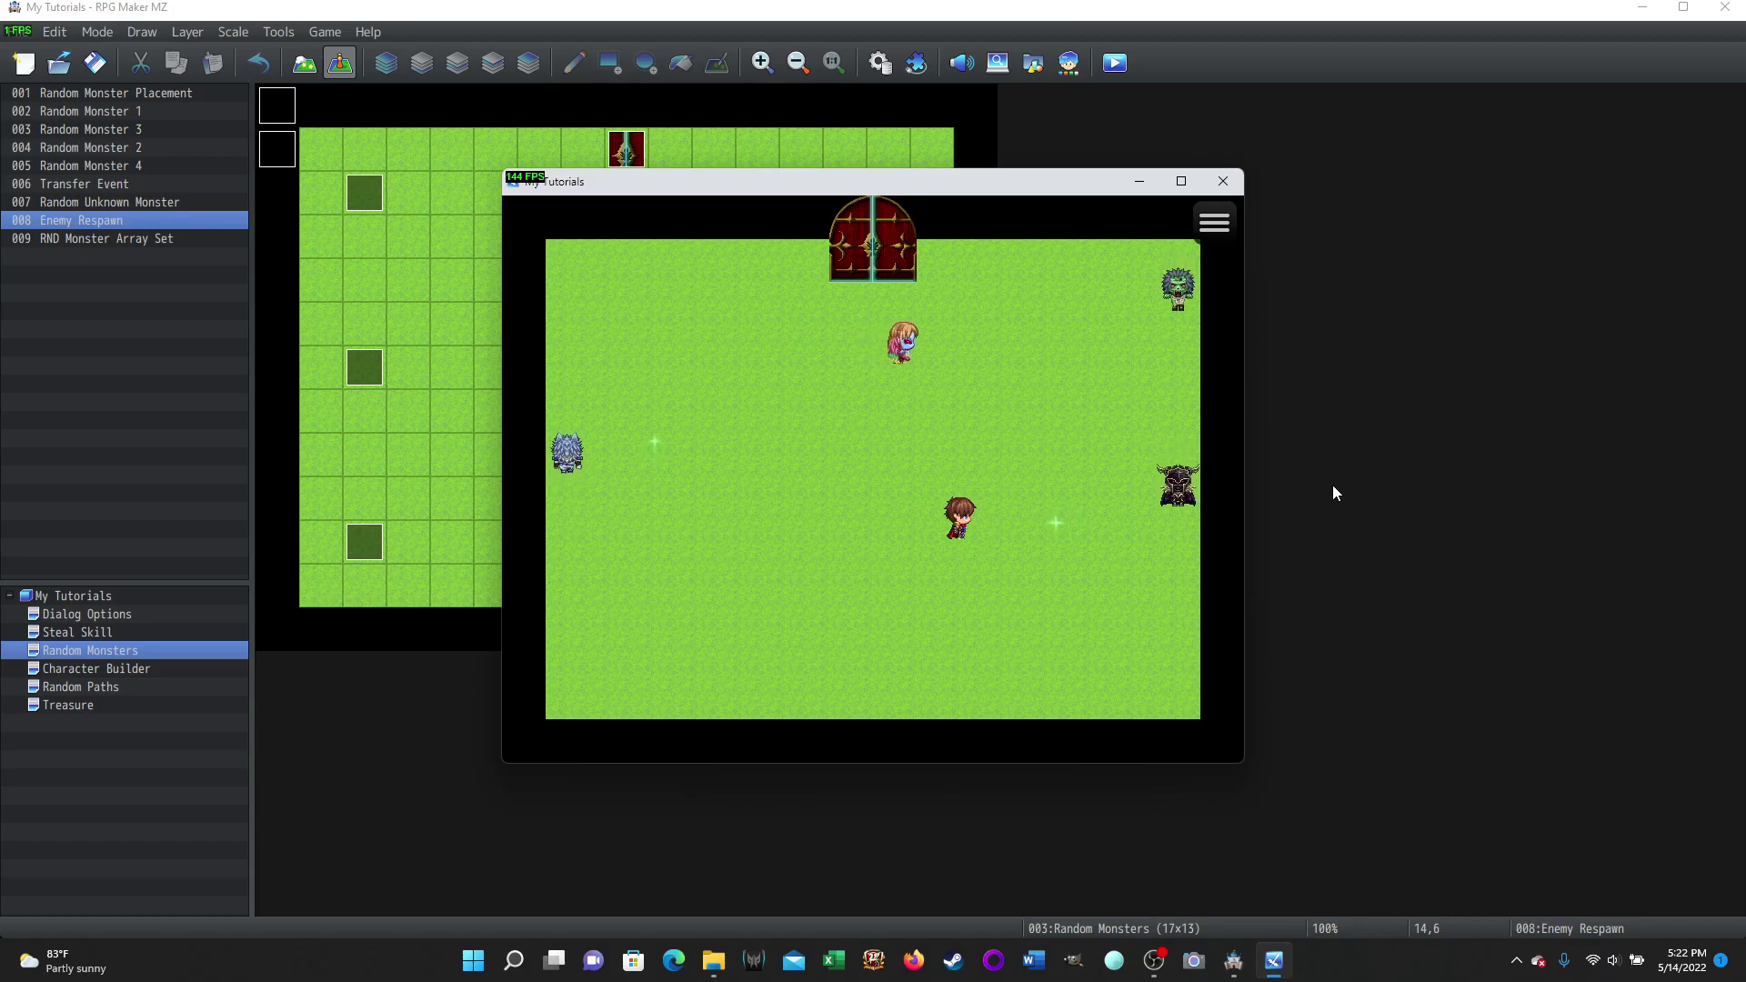
pyautogui.press('Left')
pyautogui.press('Left')
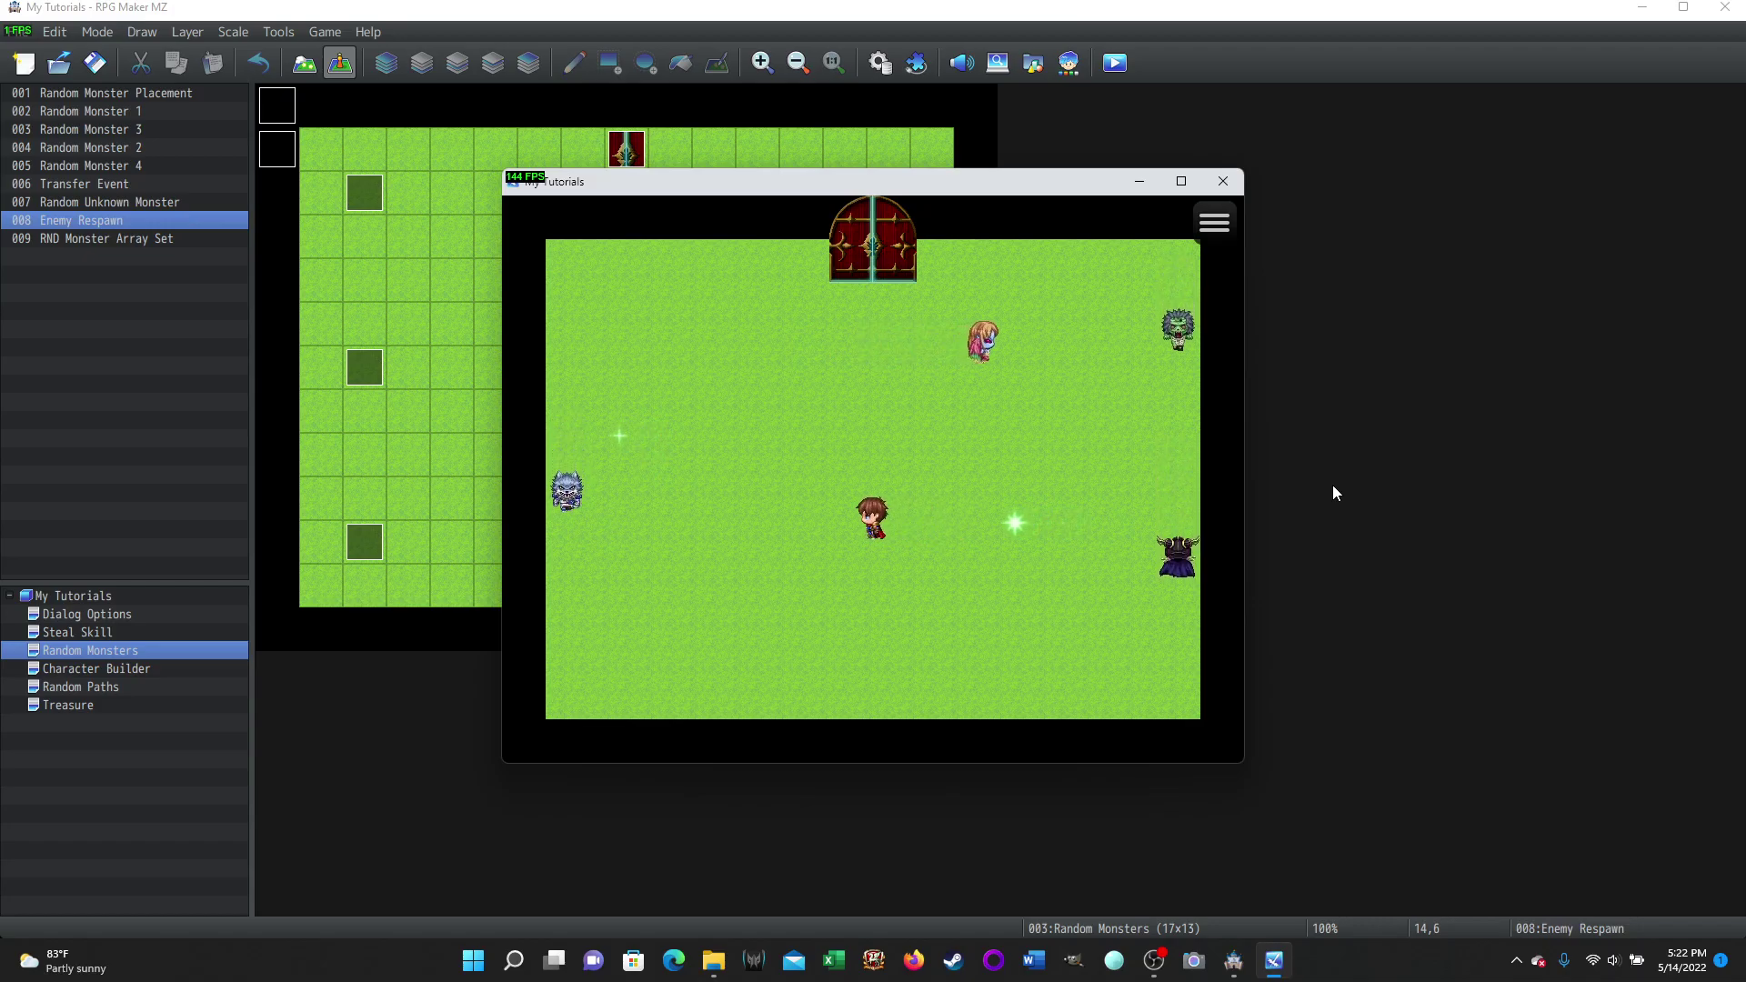
pyautogui.press('Up')
pyautogui.press('Up')
pyautogui.press('Up')
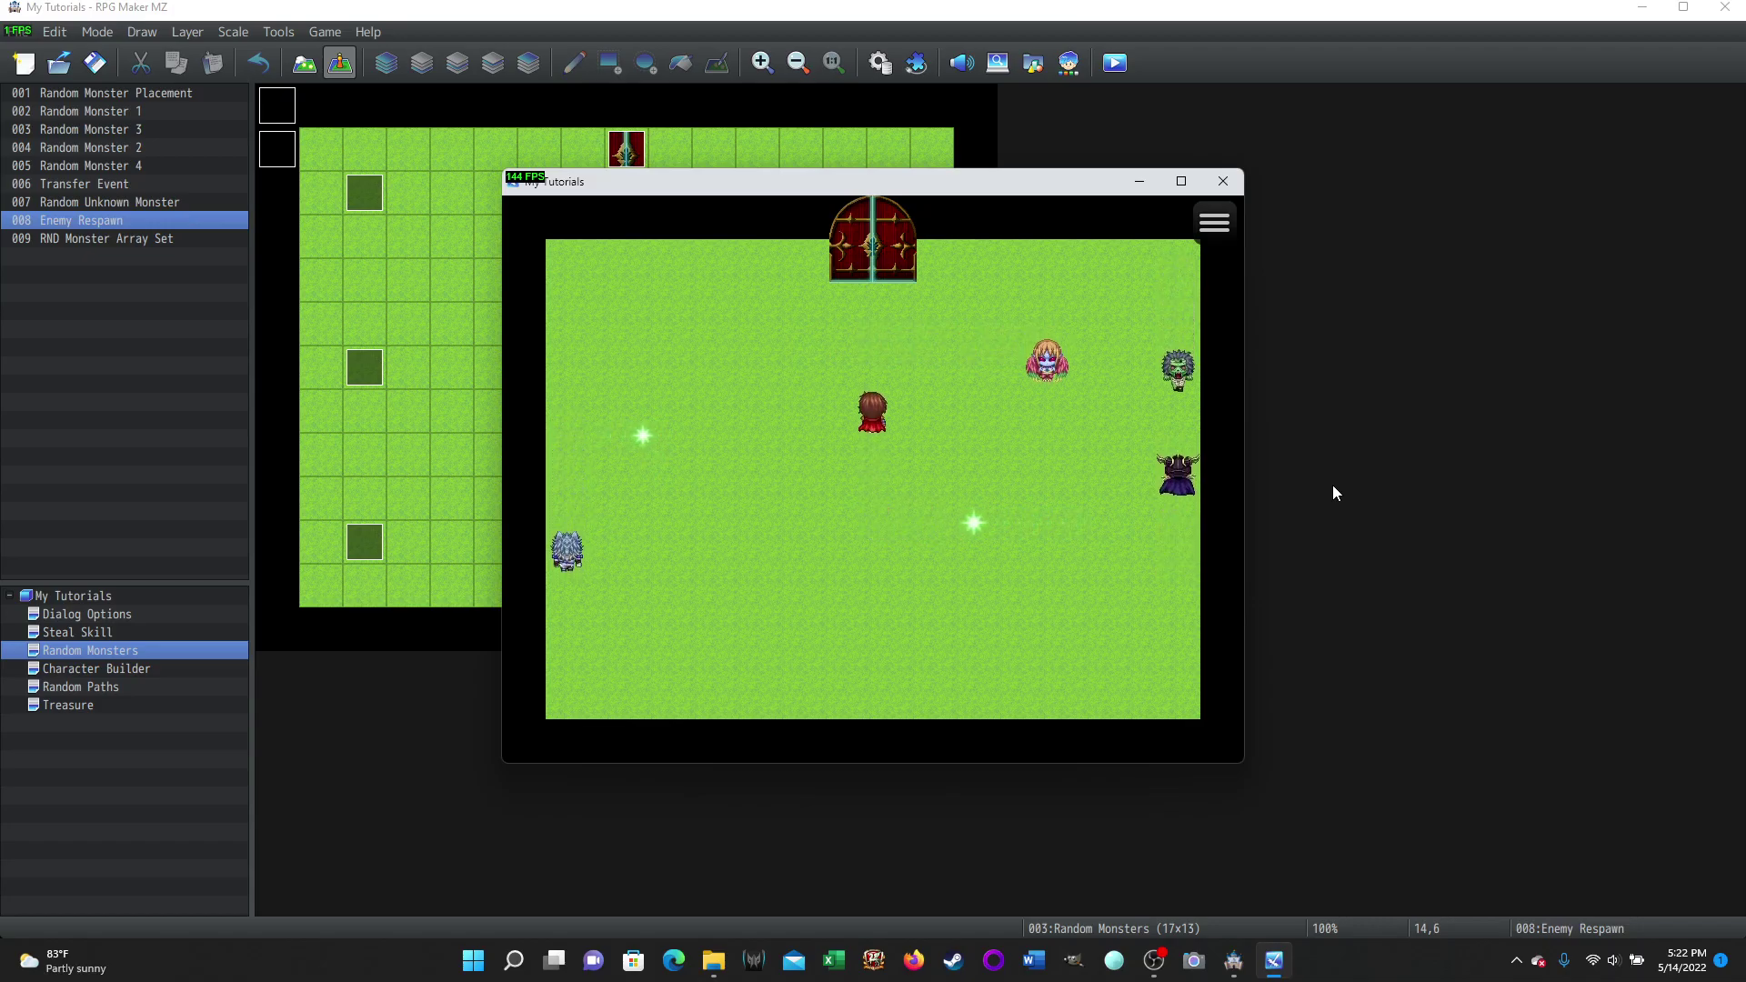
pyautogui.press('Up')
pyautogui.press('Left')
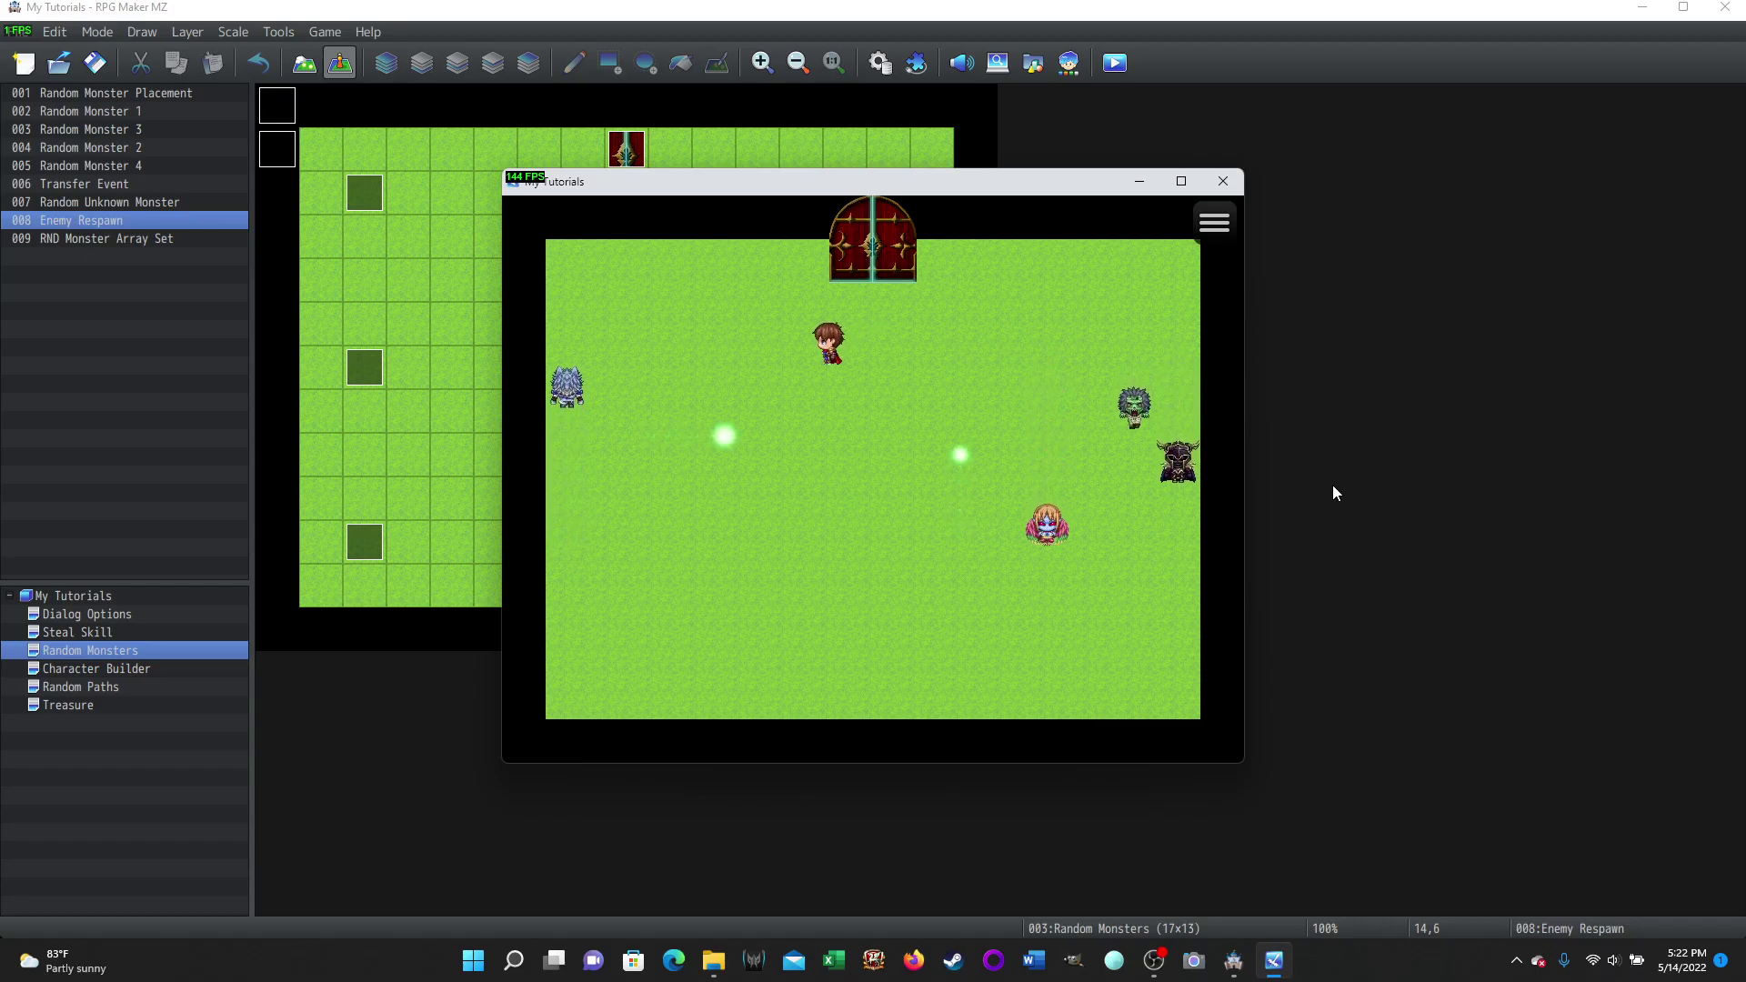
pyautogui.press('Right')
pyautogui.press('Down')
pyautogui.press('Down')
pyautogui.press('Down')
pyautogui.press('Down')
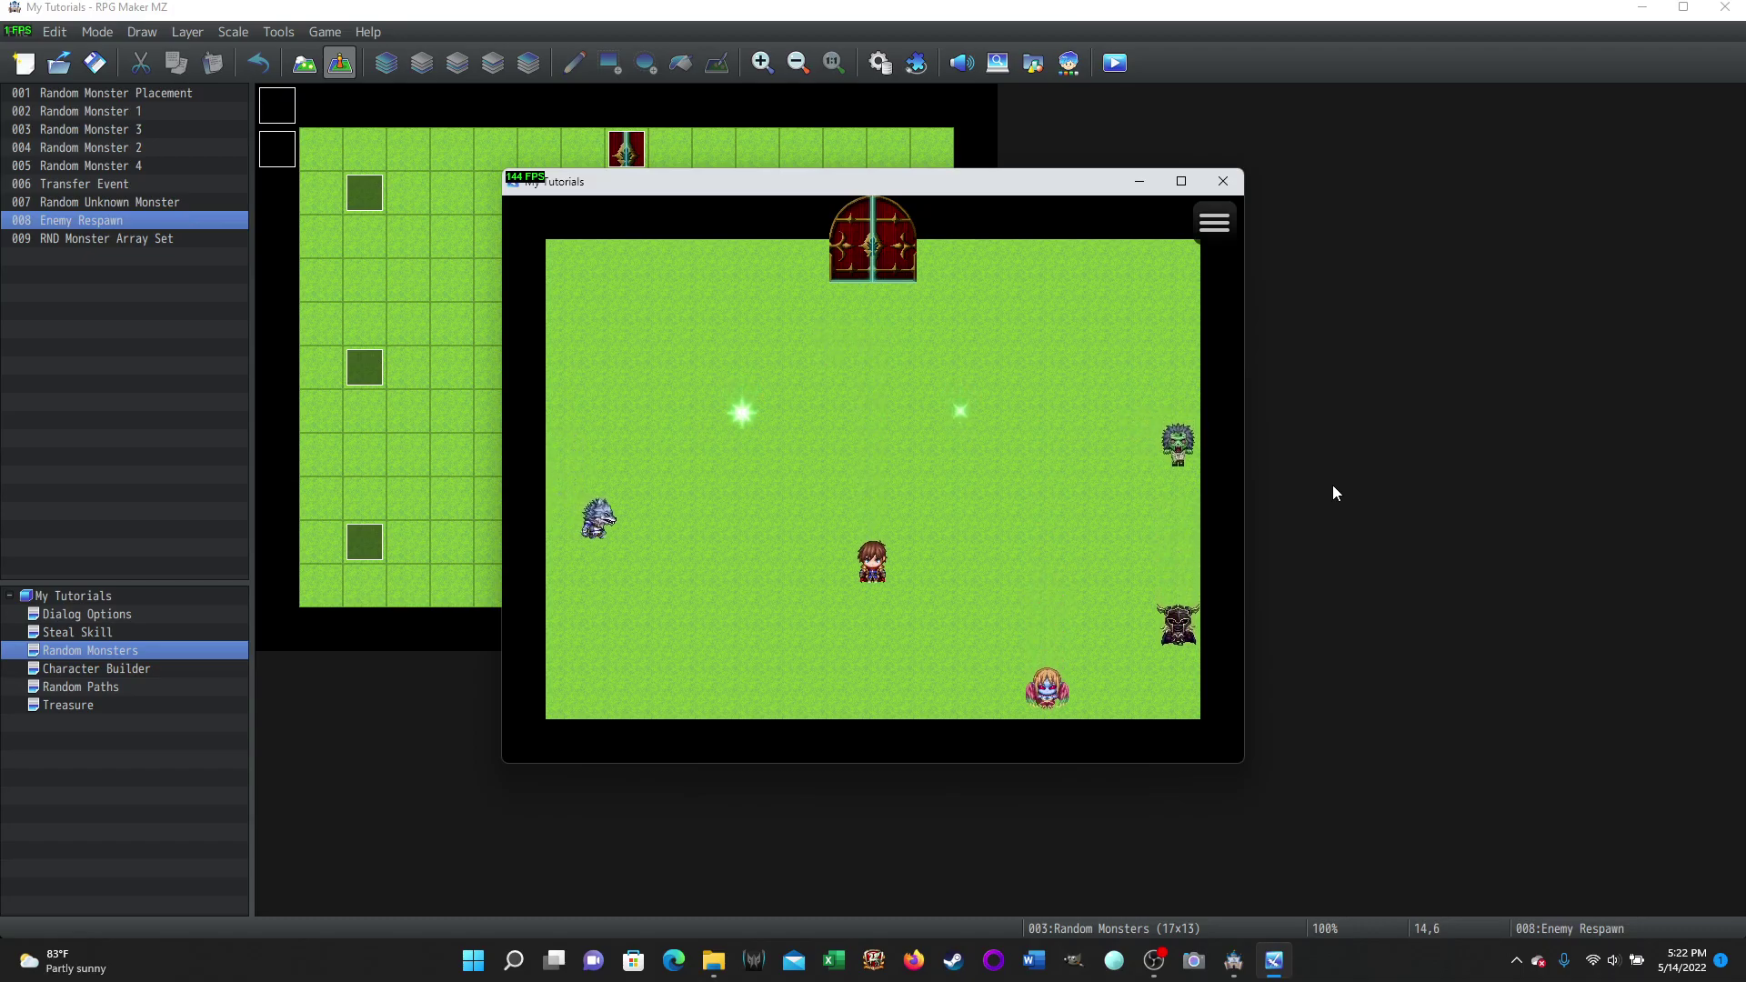
pyautogui.press('Up')
pyautogui.press('Up')
pyautogui.press('Up')
pyautogui.press('Up')
pyautogui.press('Up')
pyautogui.press('Up')
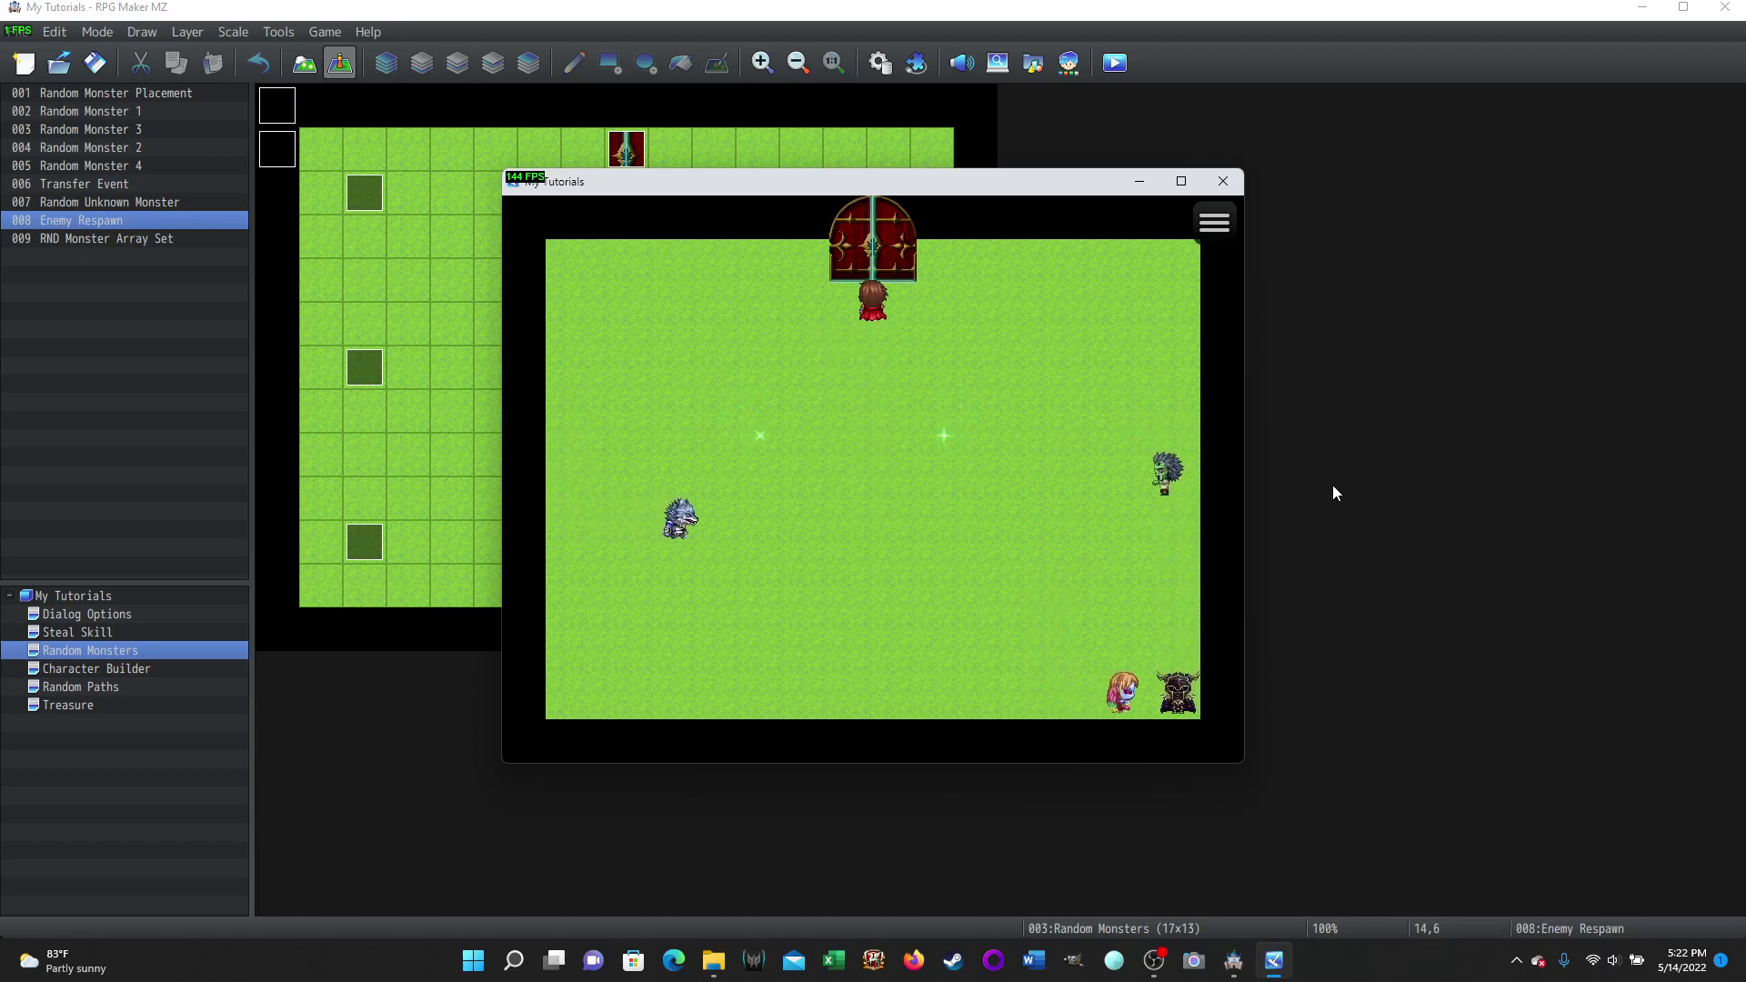
pyautogui.press('Left')
pyautogui.press('Down')
pyautogui.press('Right')
pyautogui.press('Right')
pyautogui.press('Right')
pyautogui.press('Right')
pyautogui.press('Up')
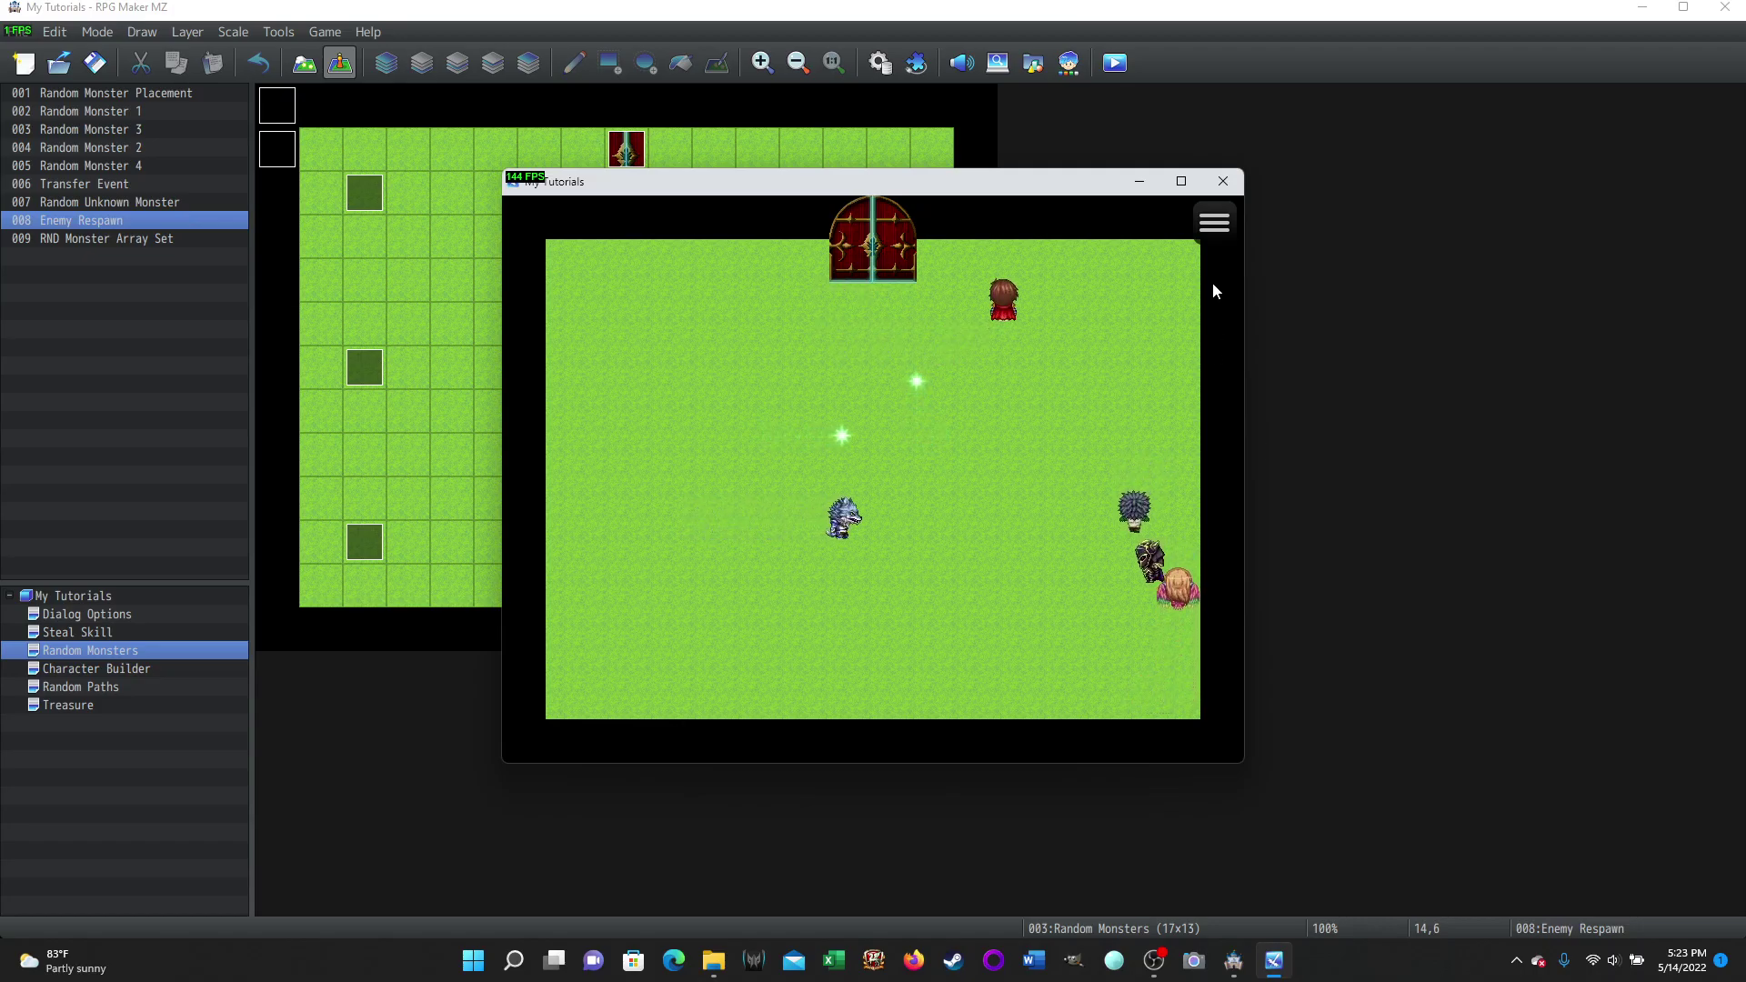
pyautogui.click(1222, 181)
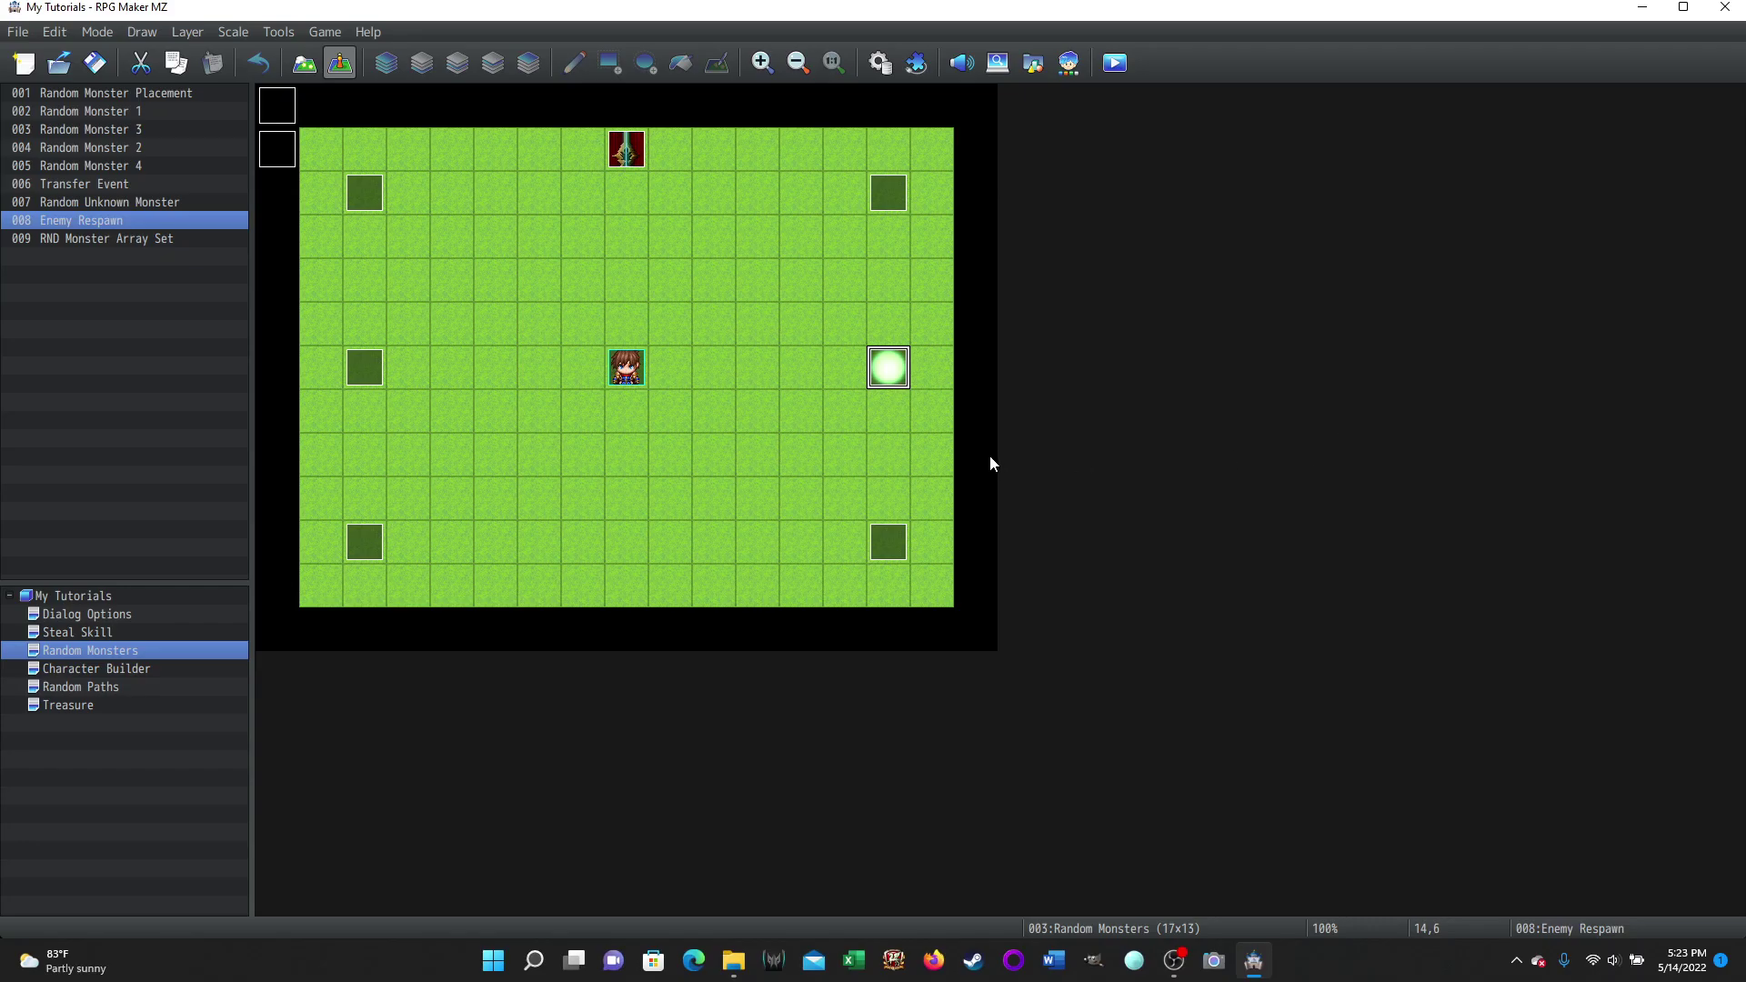
# Step: Open the glowing Enemy Respawn event to see page 1's Monster Respawn call and Self Switch A
pyautogui.doubleClick(889, 367)
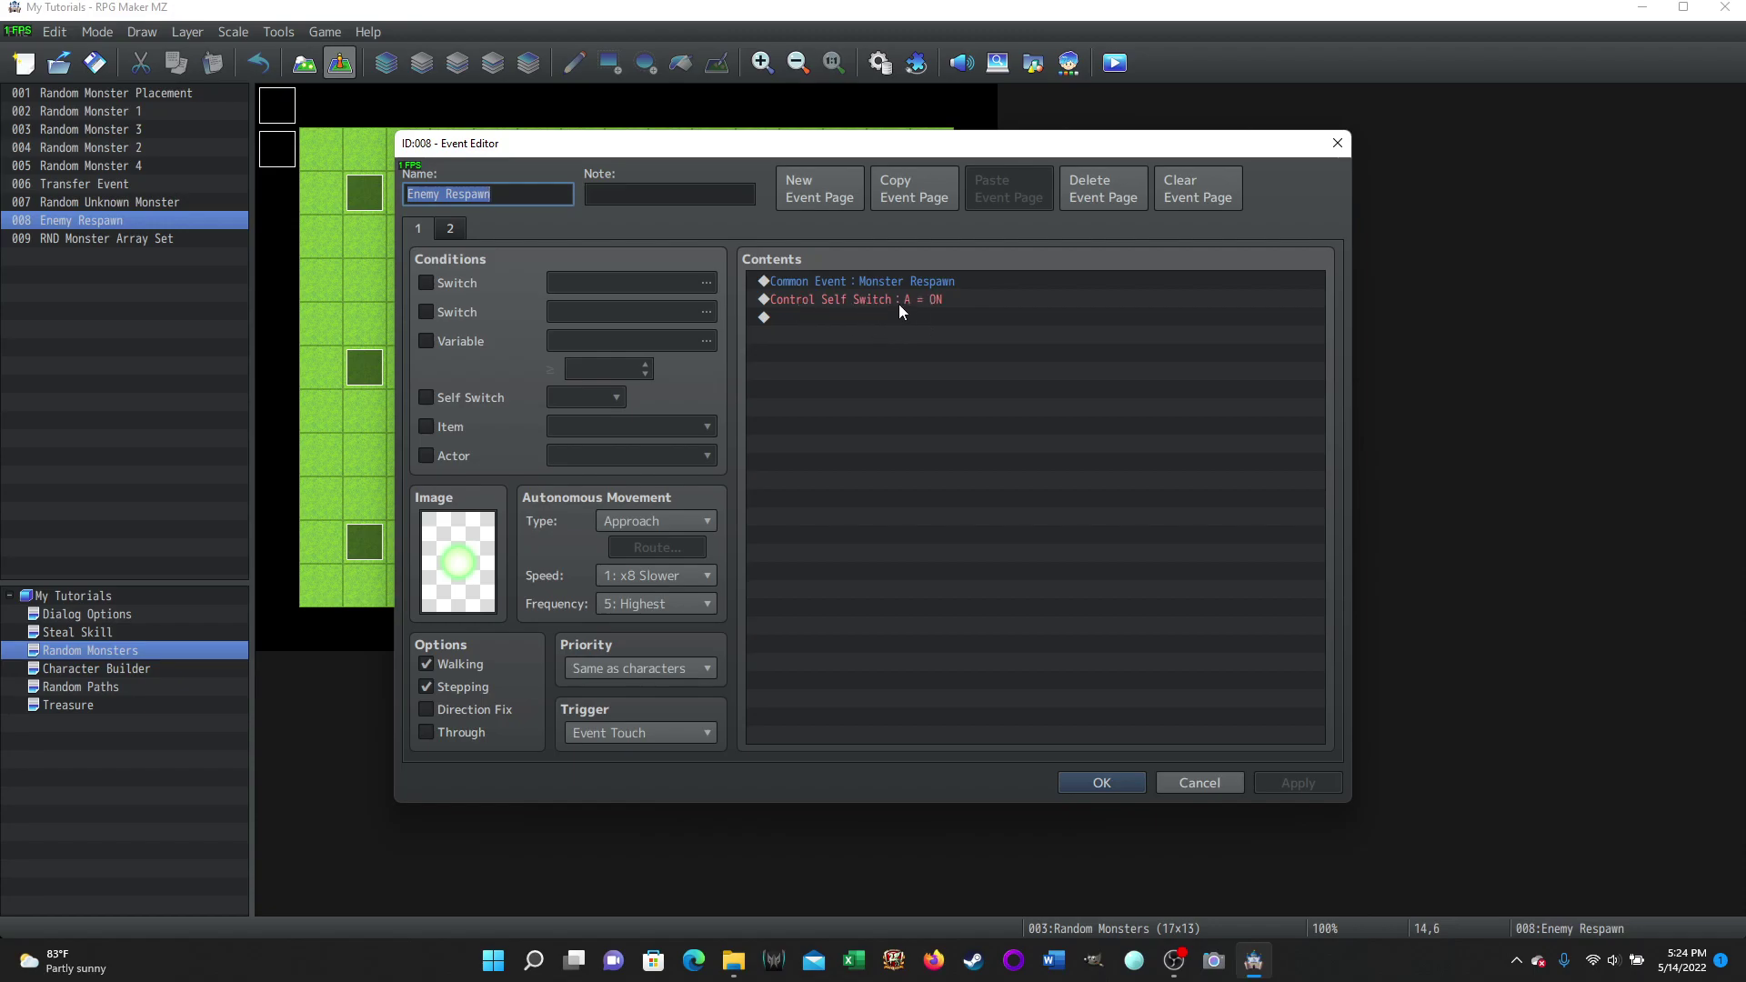
pyautogui.click(455, 229)
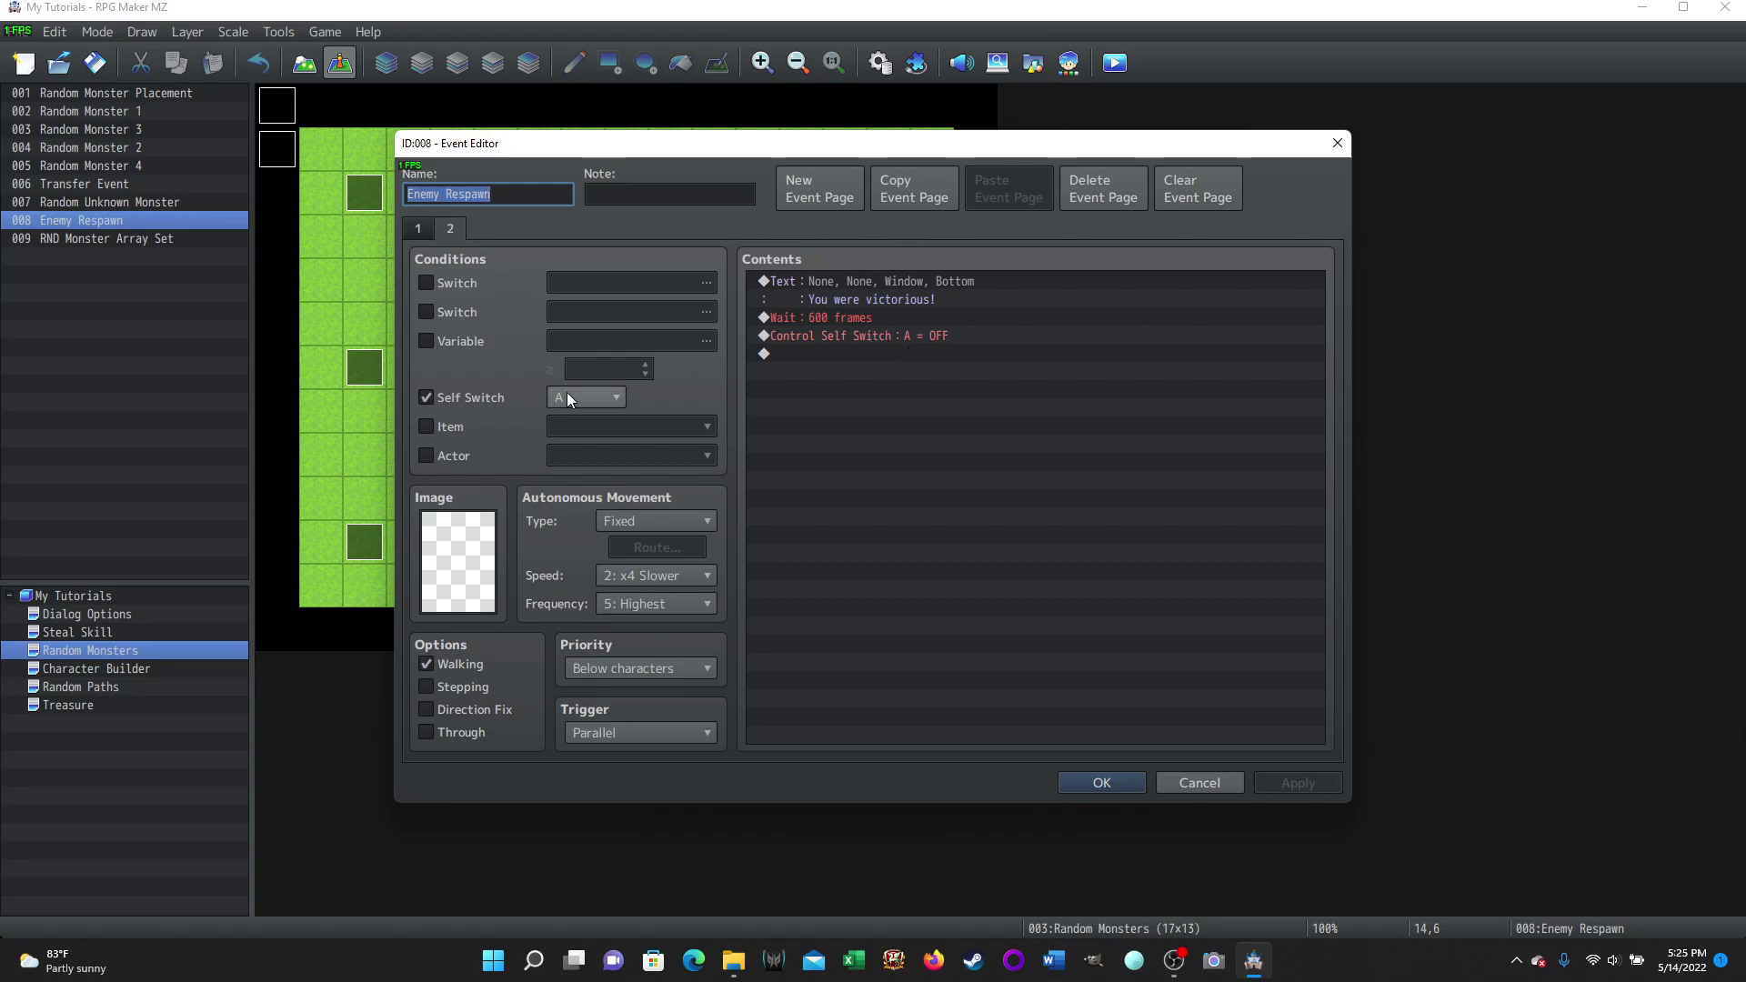
pyautogui.click(418, 229)
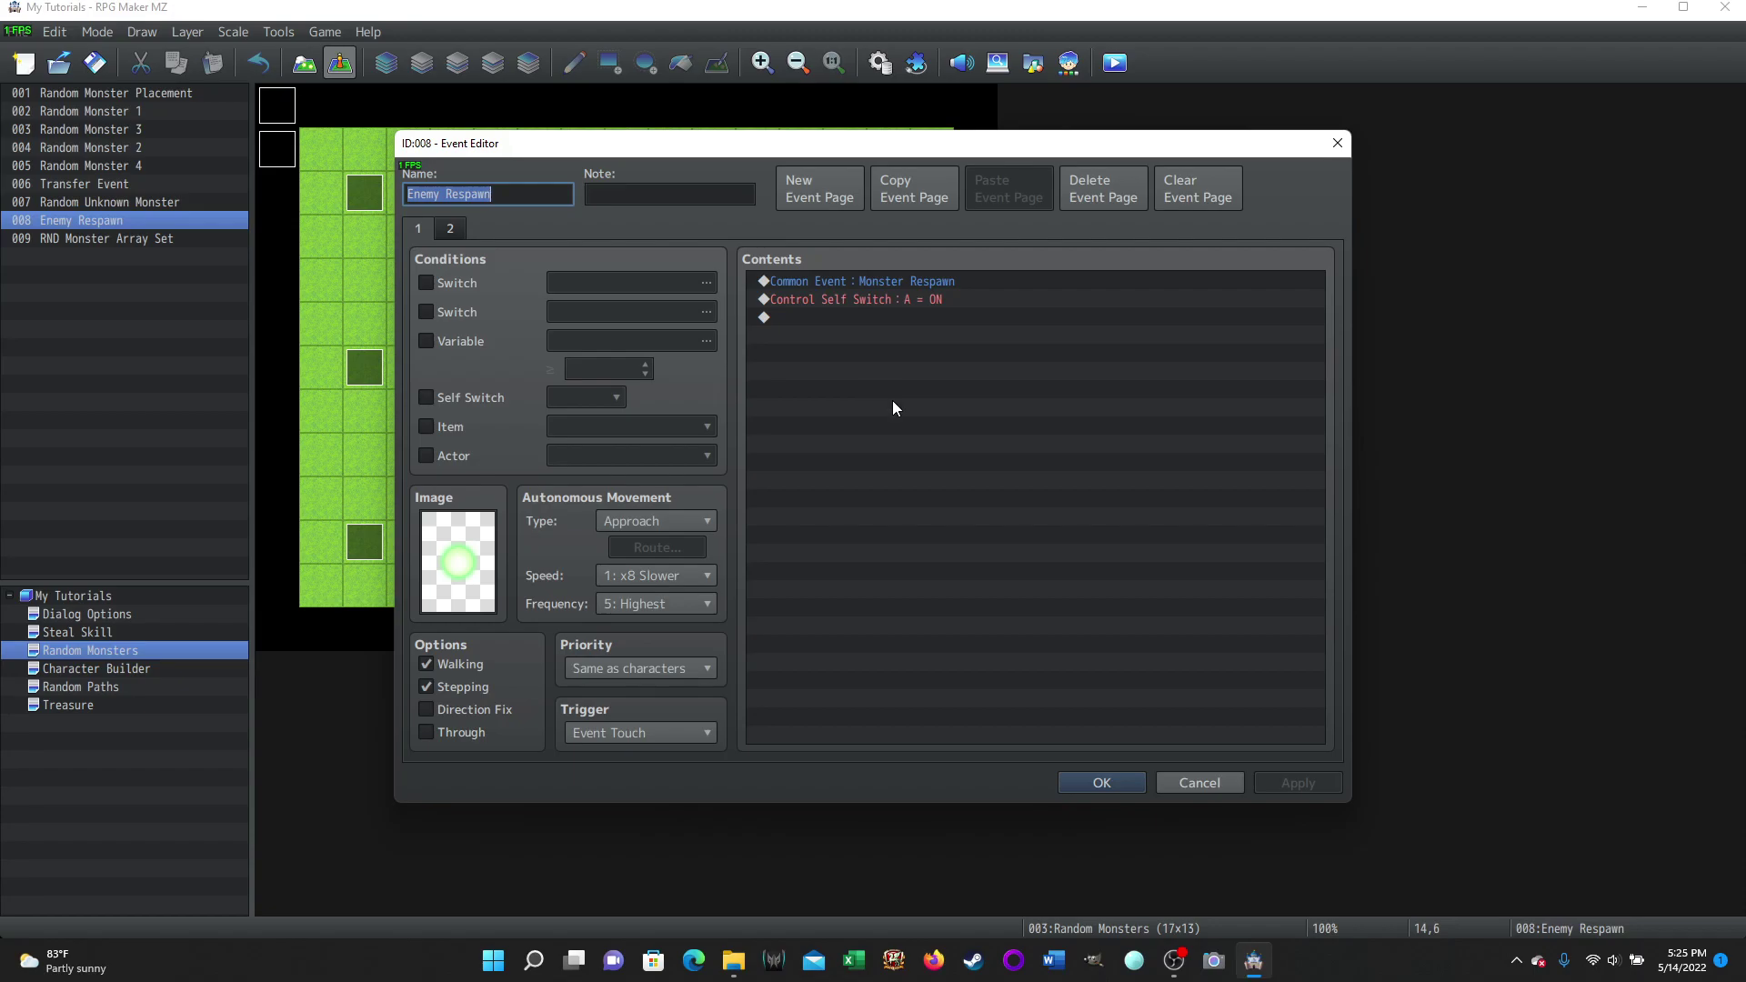
# Step: Close the event editor and view common event 0032 Monster Respawn in the Database
pyautogui.click(1192, 788)
pyautogui.click(880, 64)
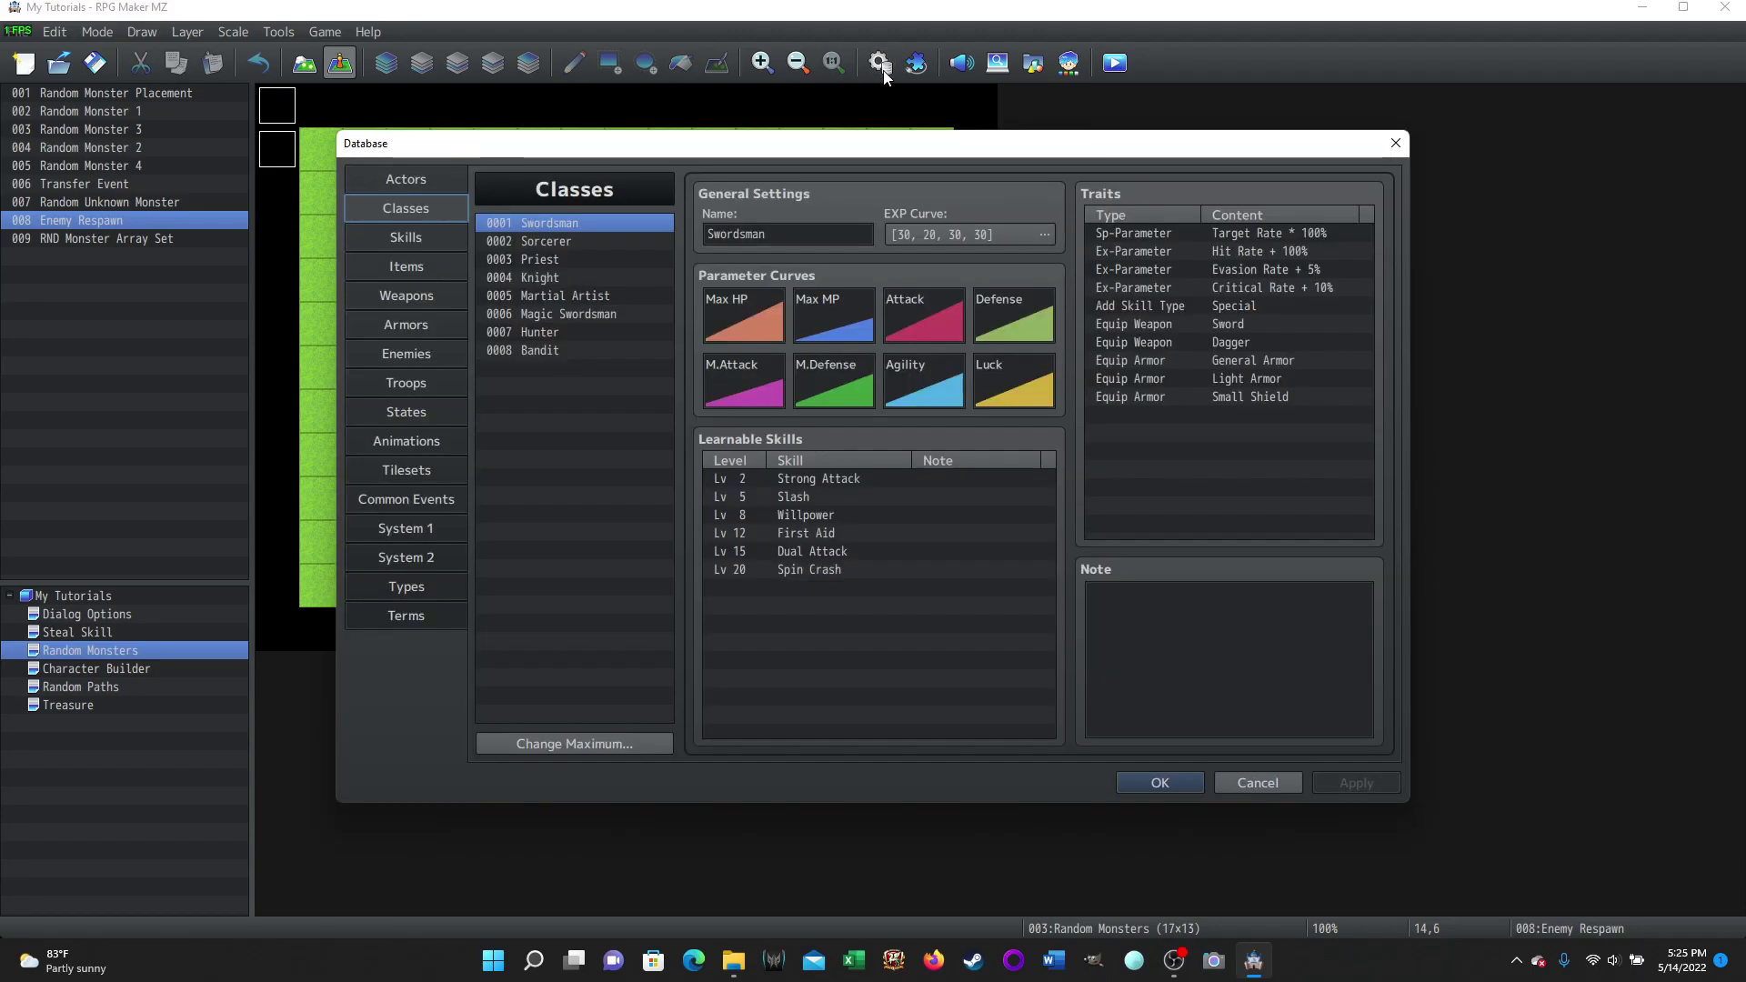
pyautogui.click(408, 499)
pyautogui.scroll(-4, 565, 540)
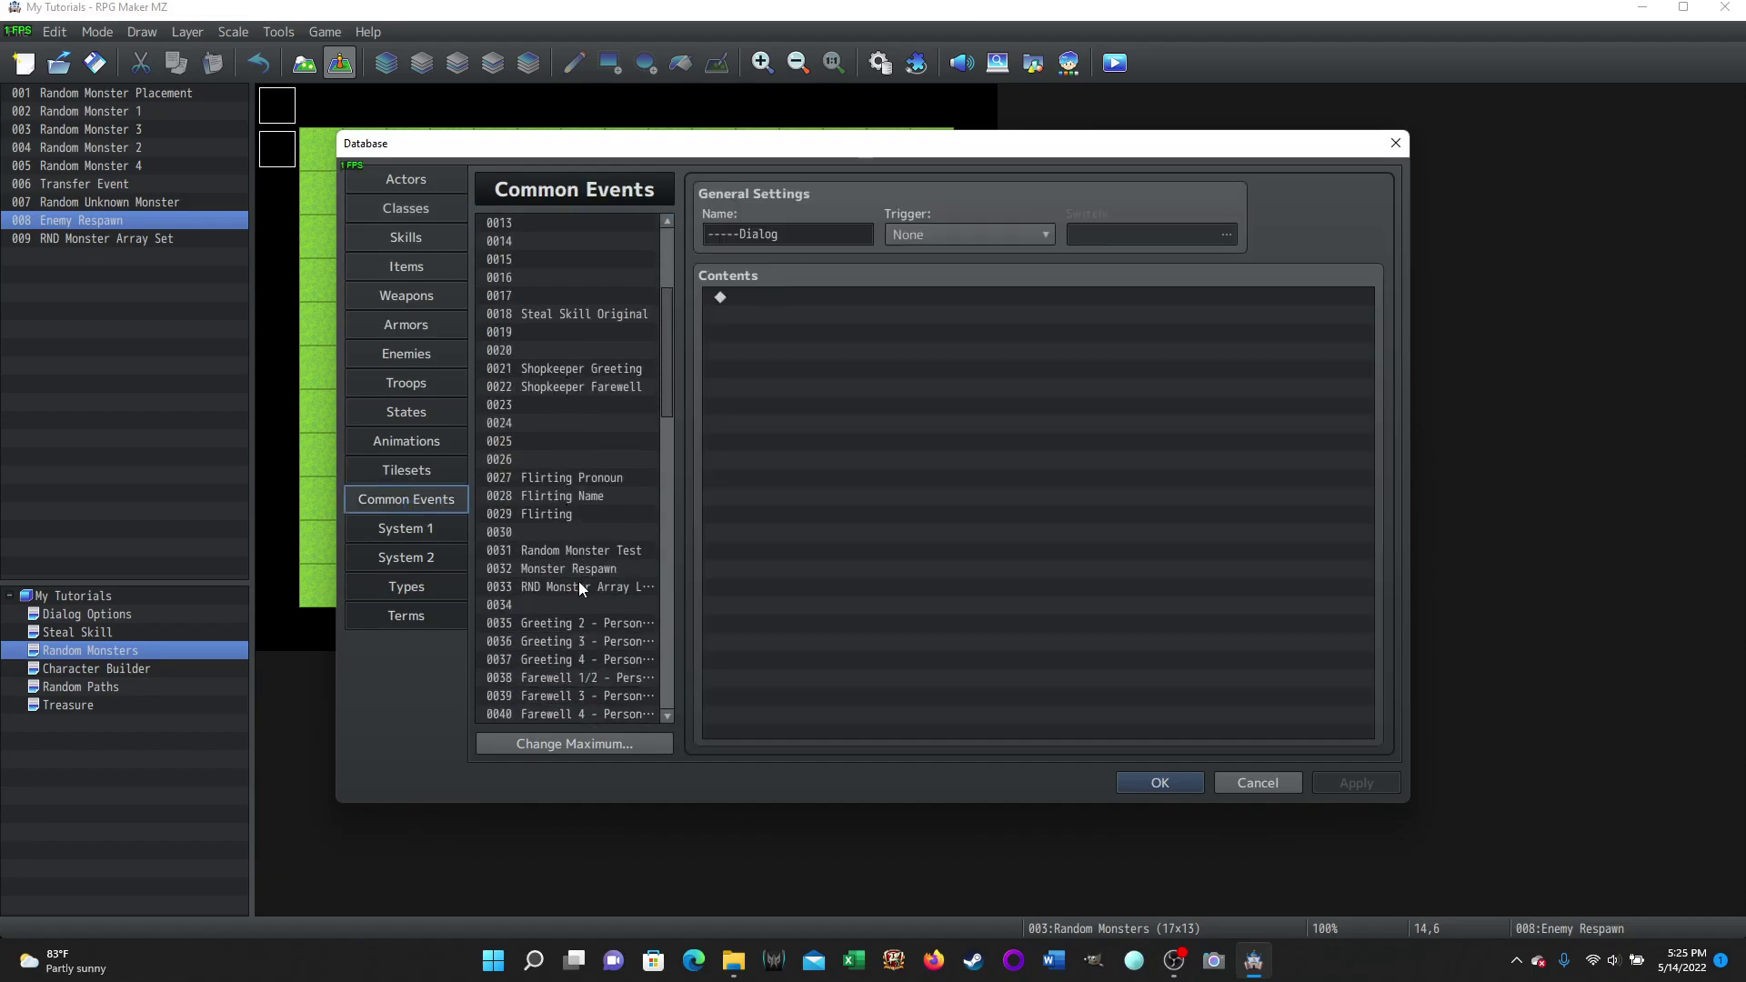
pyautogui.click(555, 568)
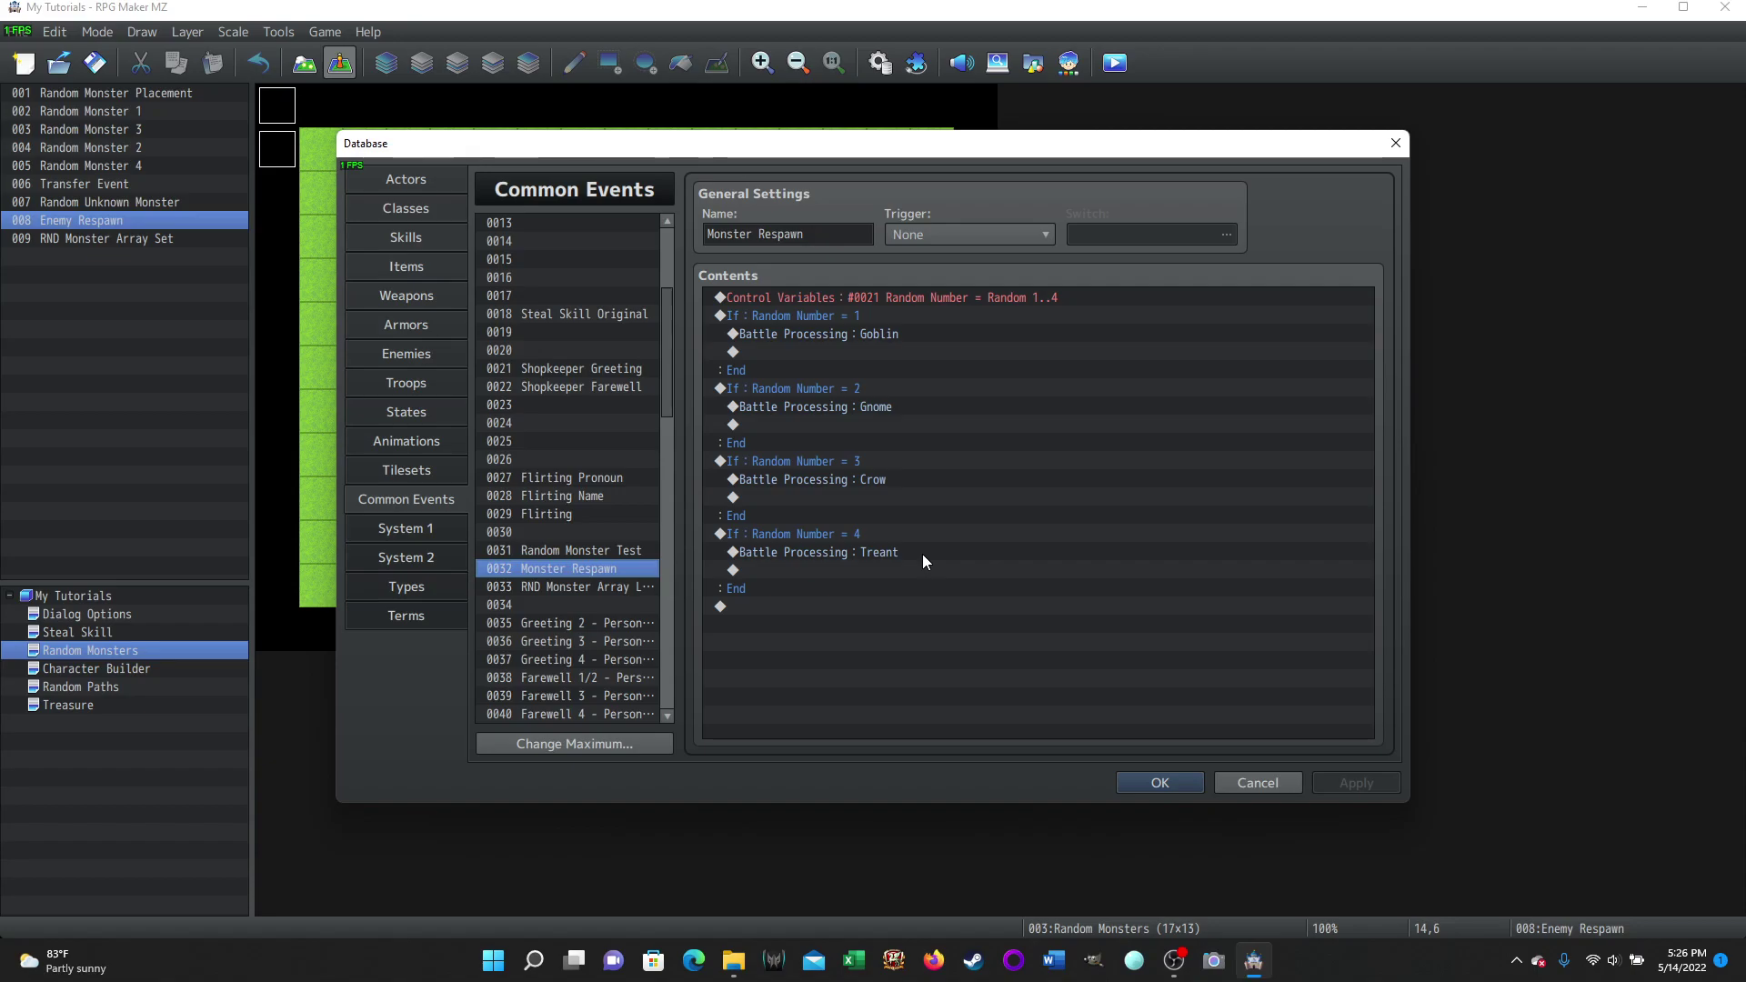
# Step: Close the Database, check Enemy Respawn's page 2, then reopen the Database
pyautogui.click(1152, 783)
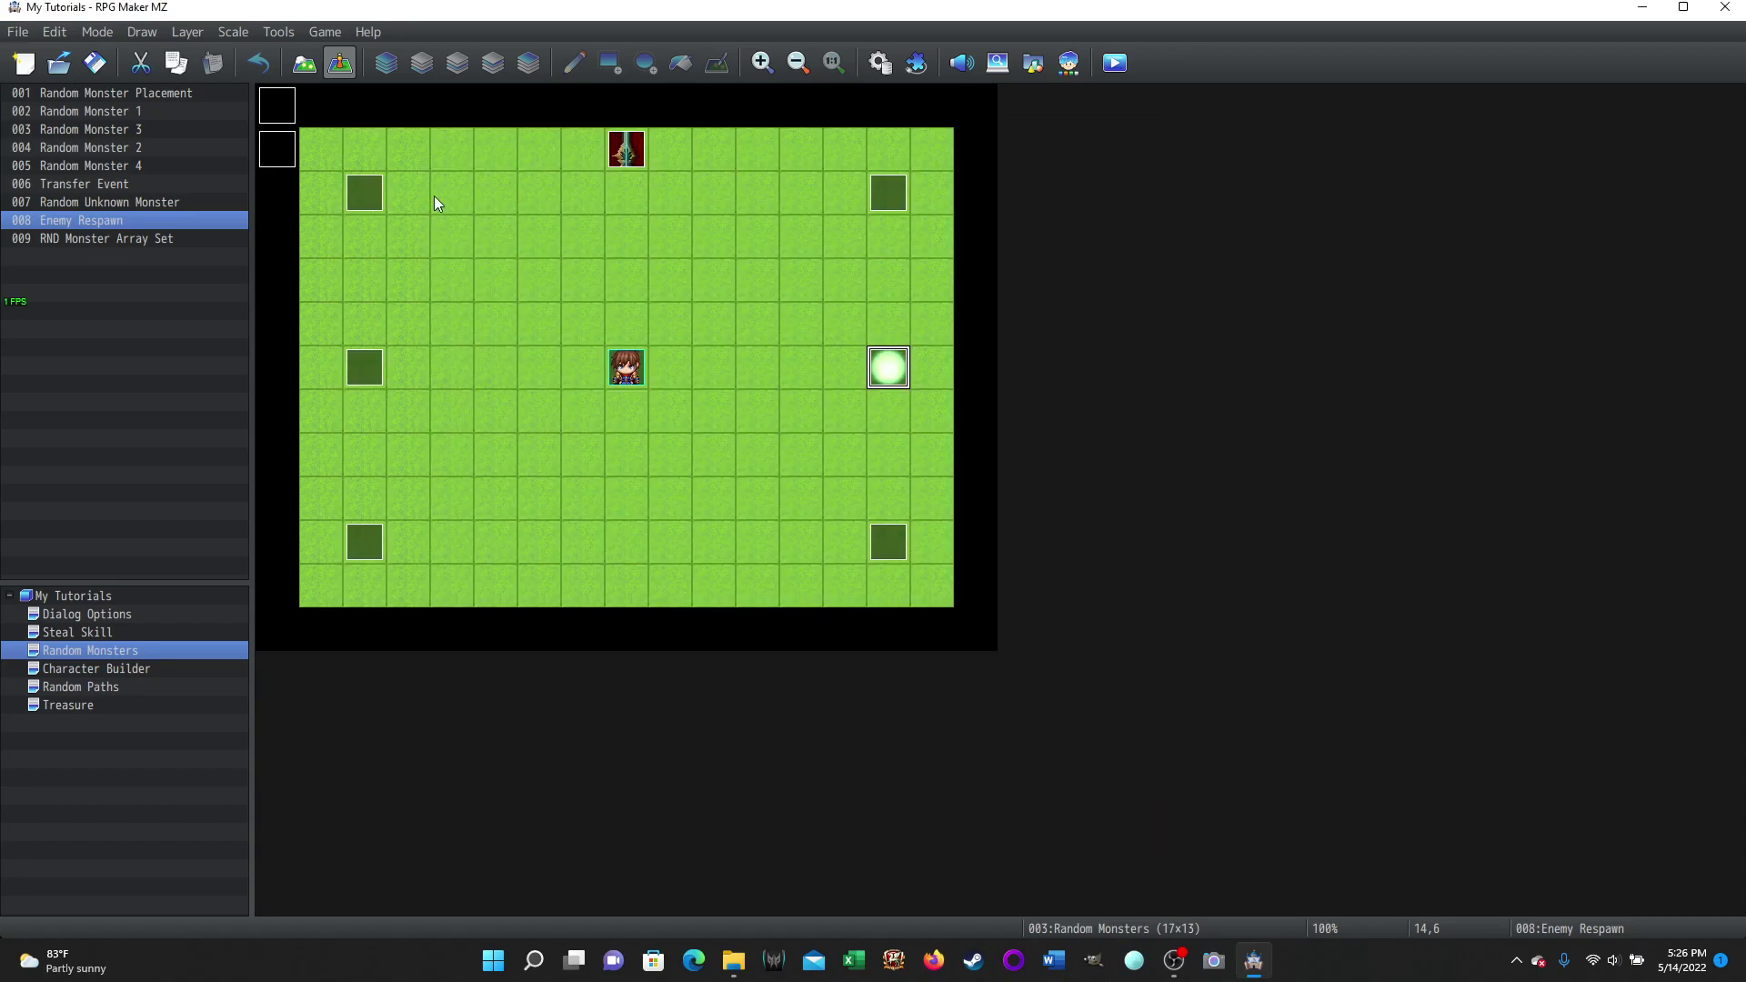
pyautogui.doubleClick(885, 368)
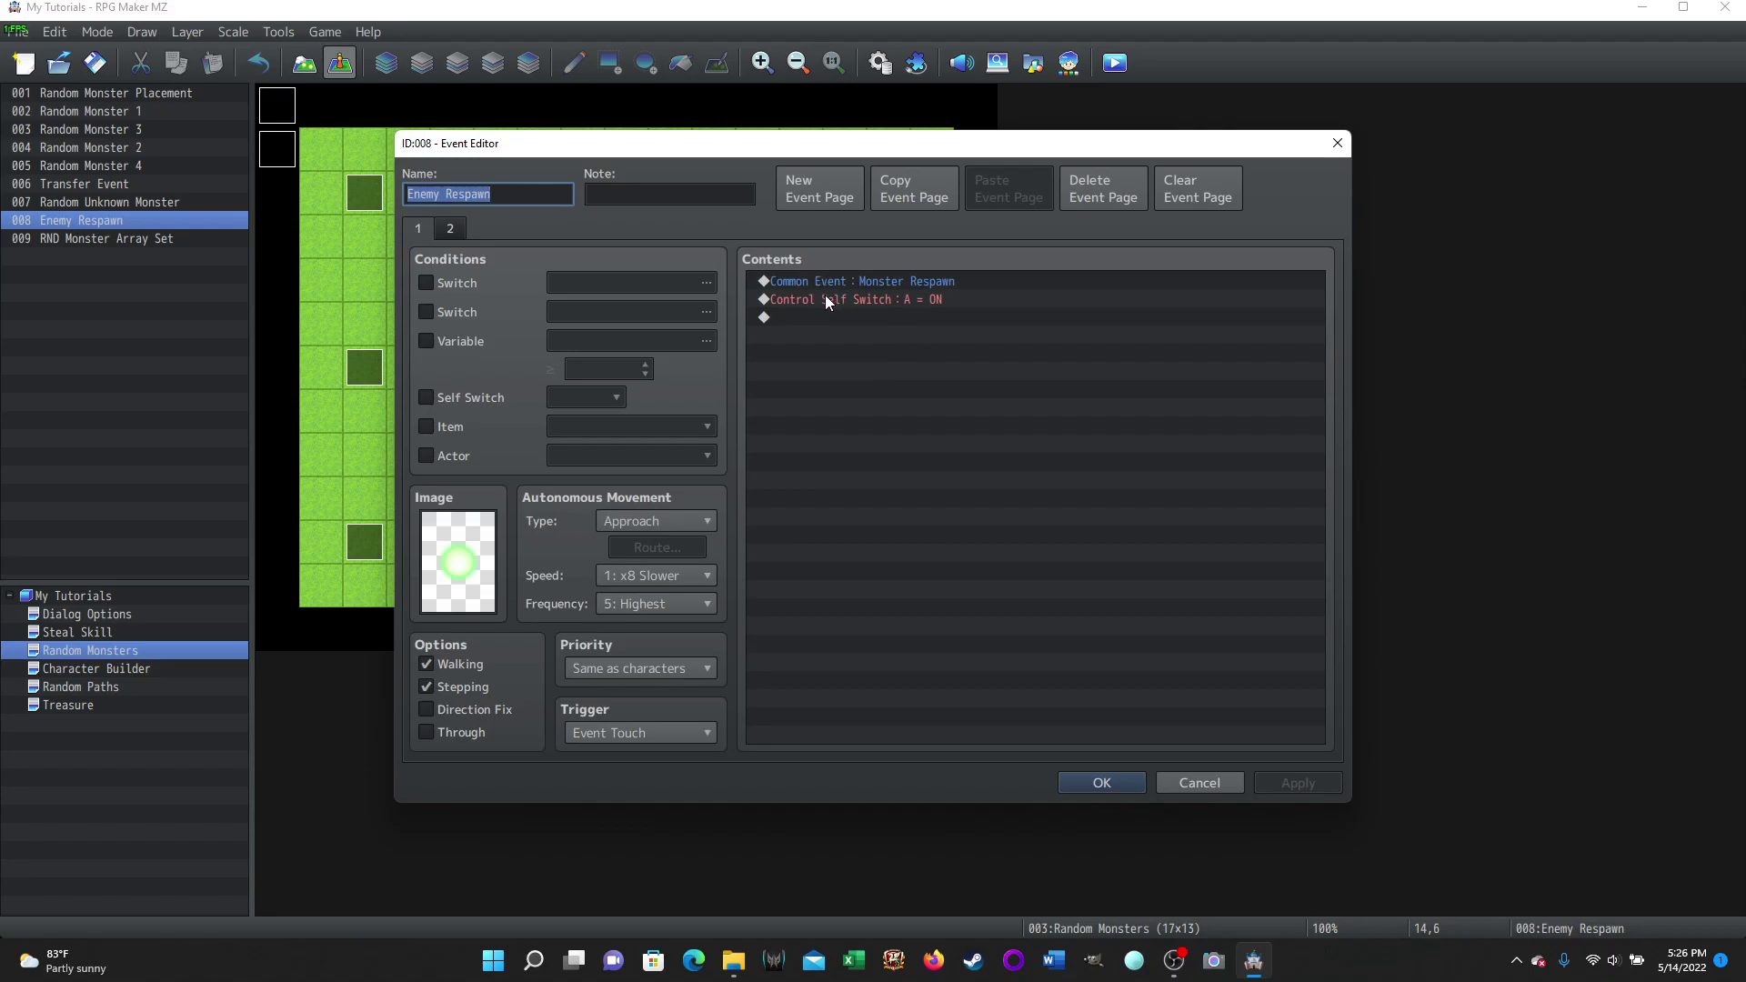
pyautogui.click(451, 230)
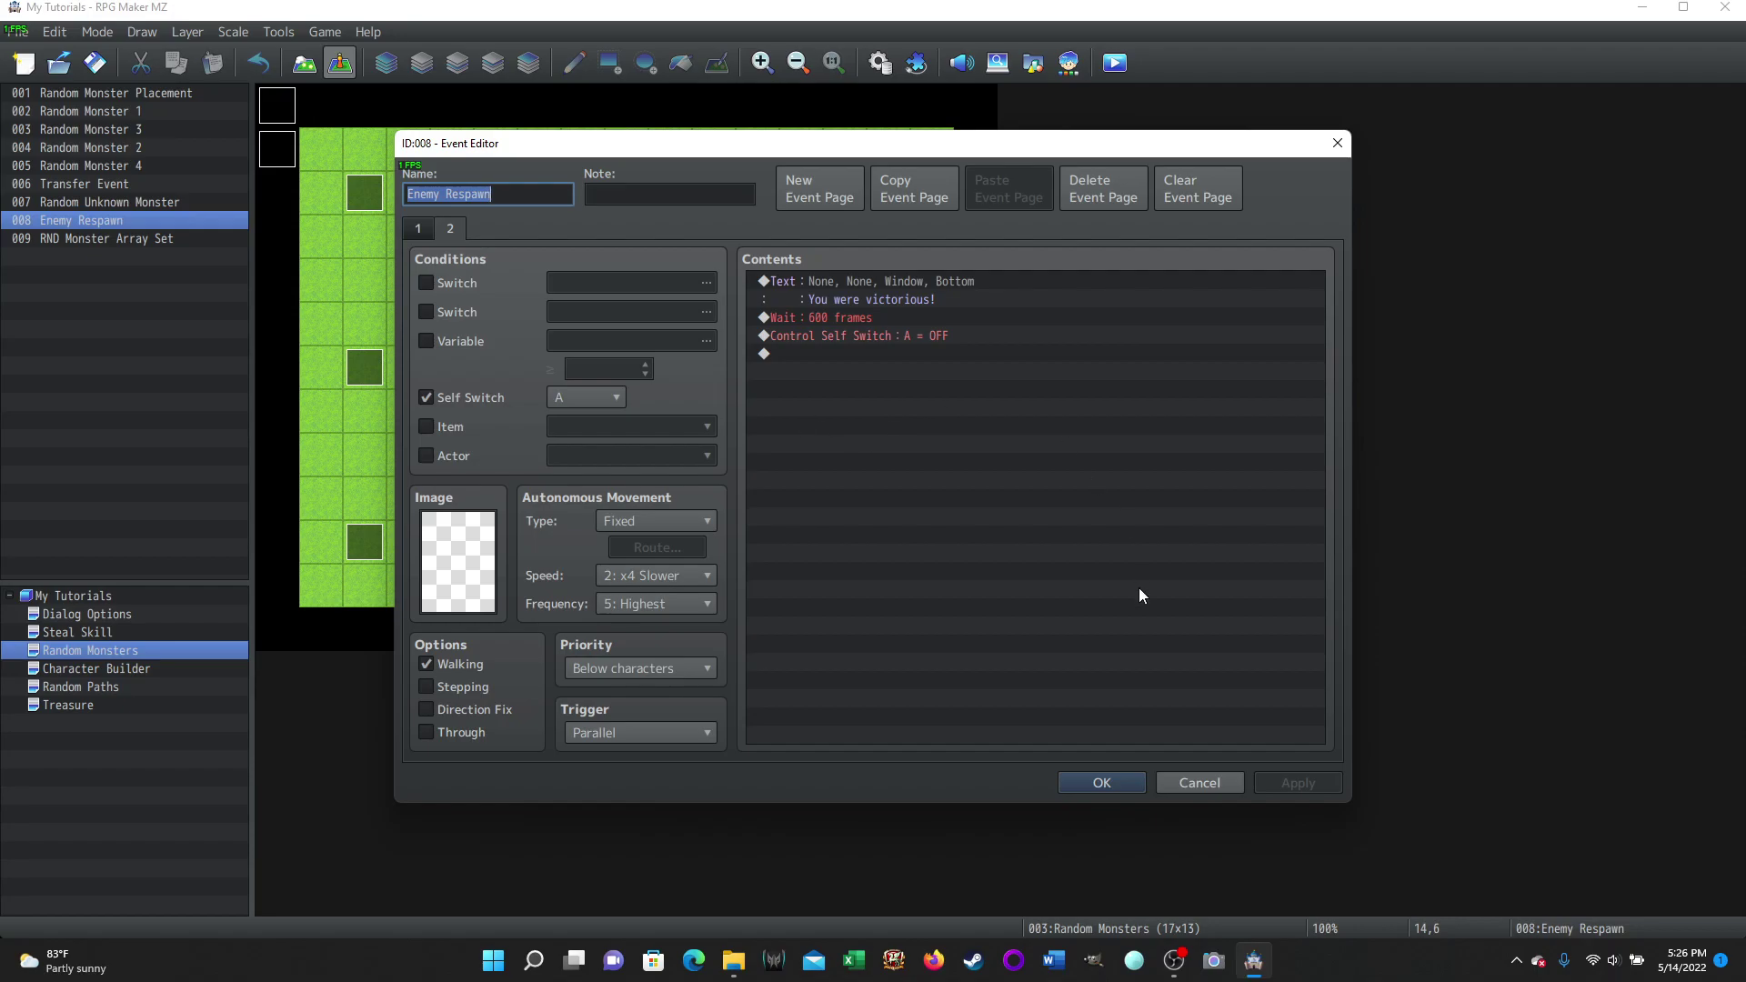
pyautogui.click(1182, 780)
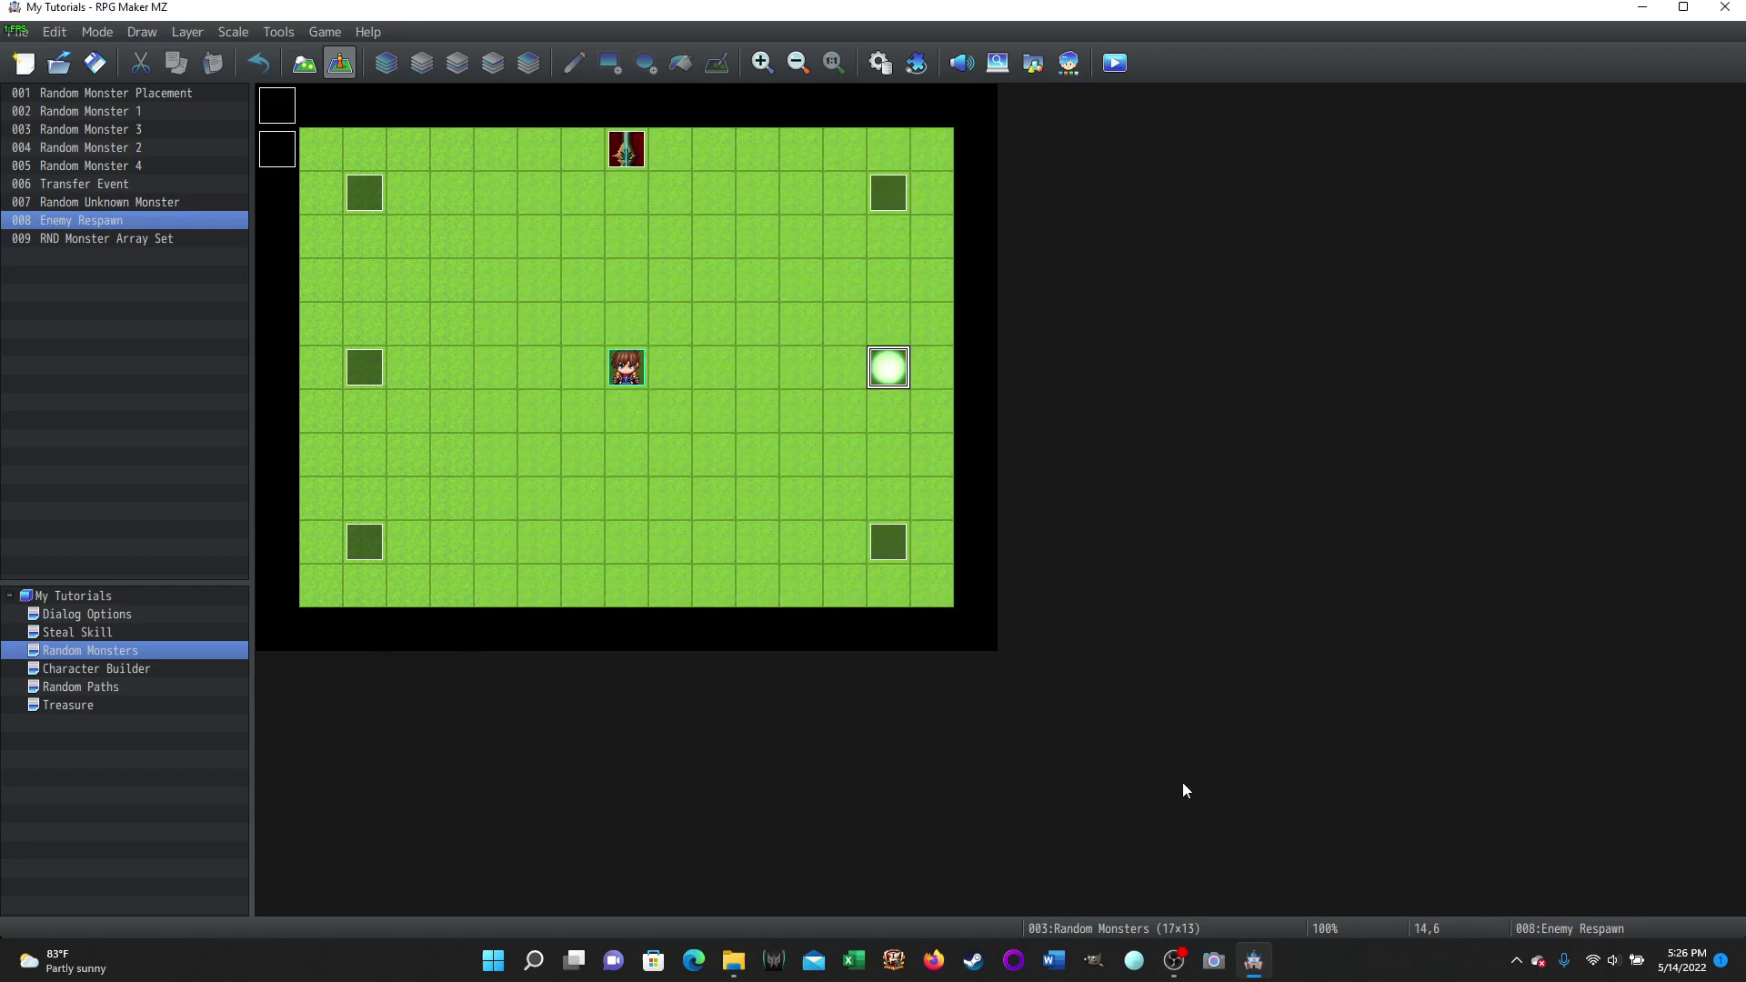
pyautogui.click(879, 63)
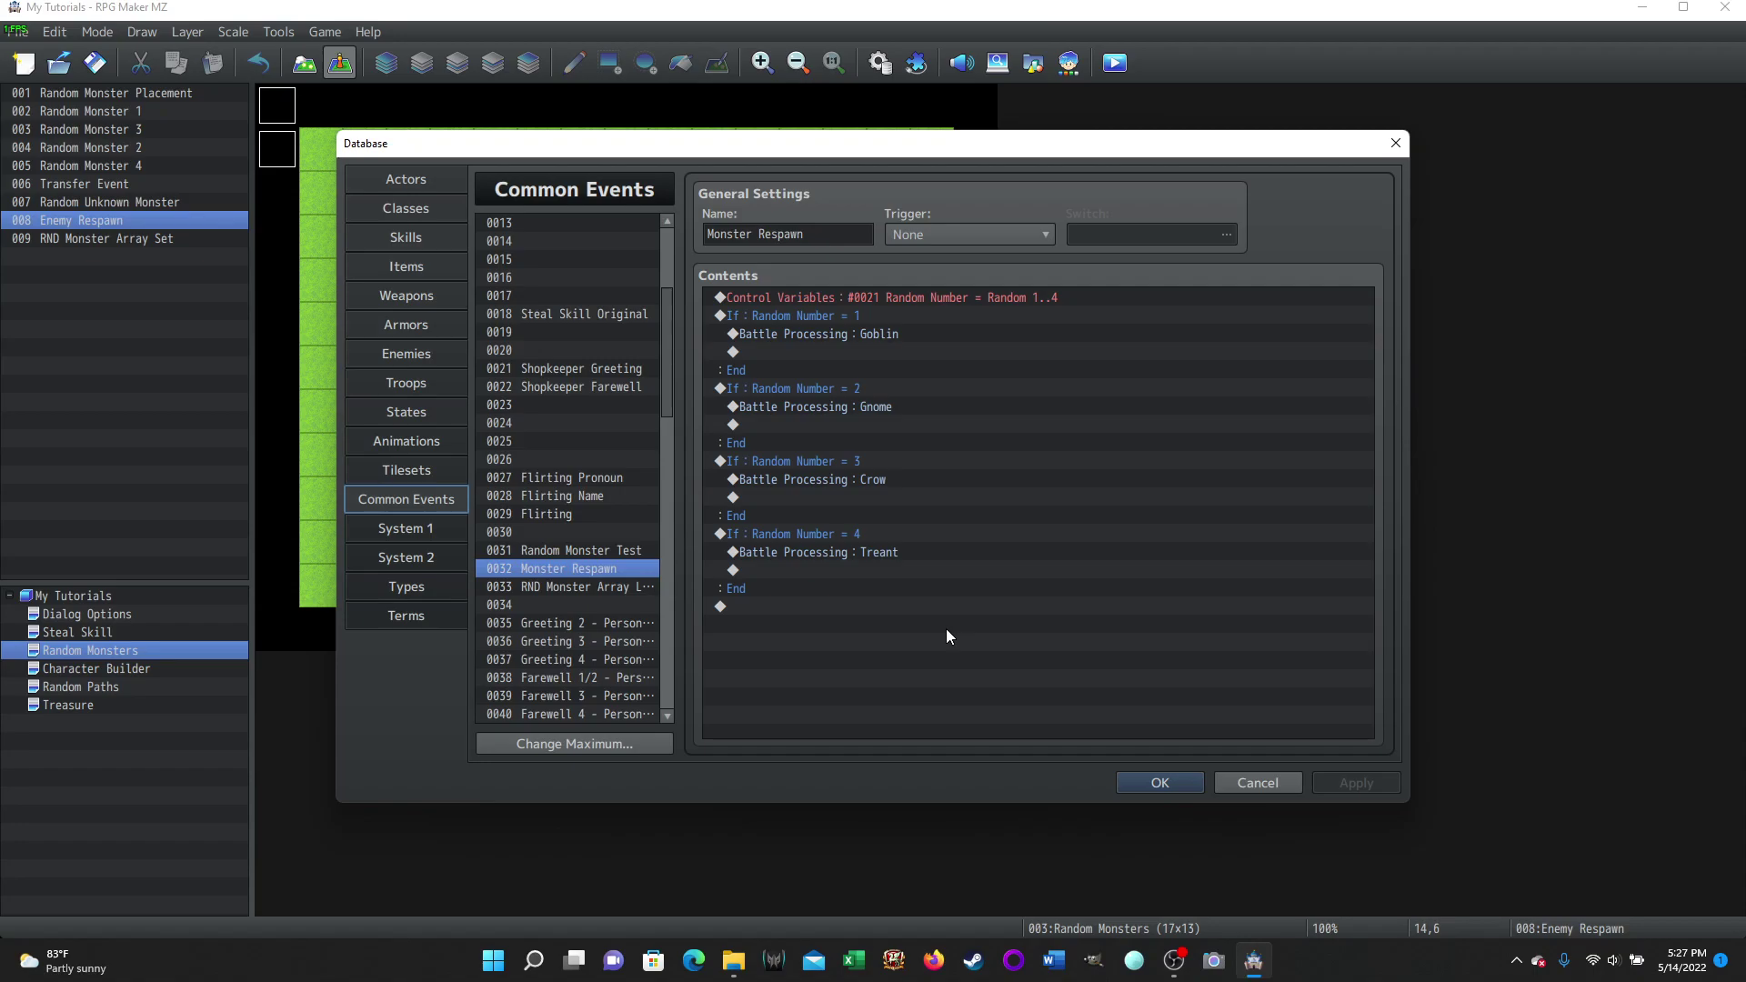
# Step: Close the Database and look over pages 2 and 1 of the Enemy Respawn event
pyautogui.click(1253, 783)
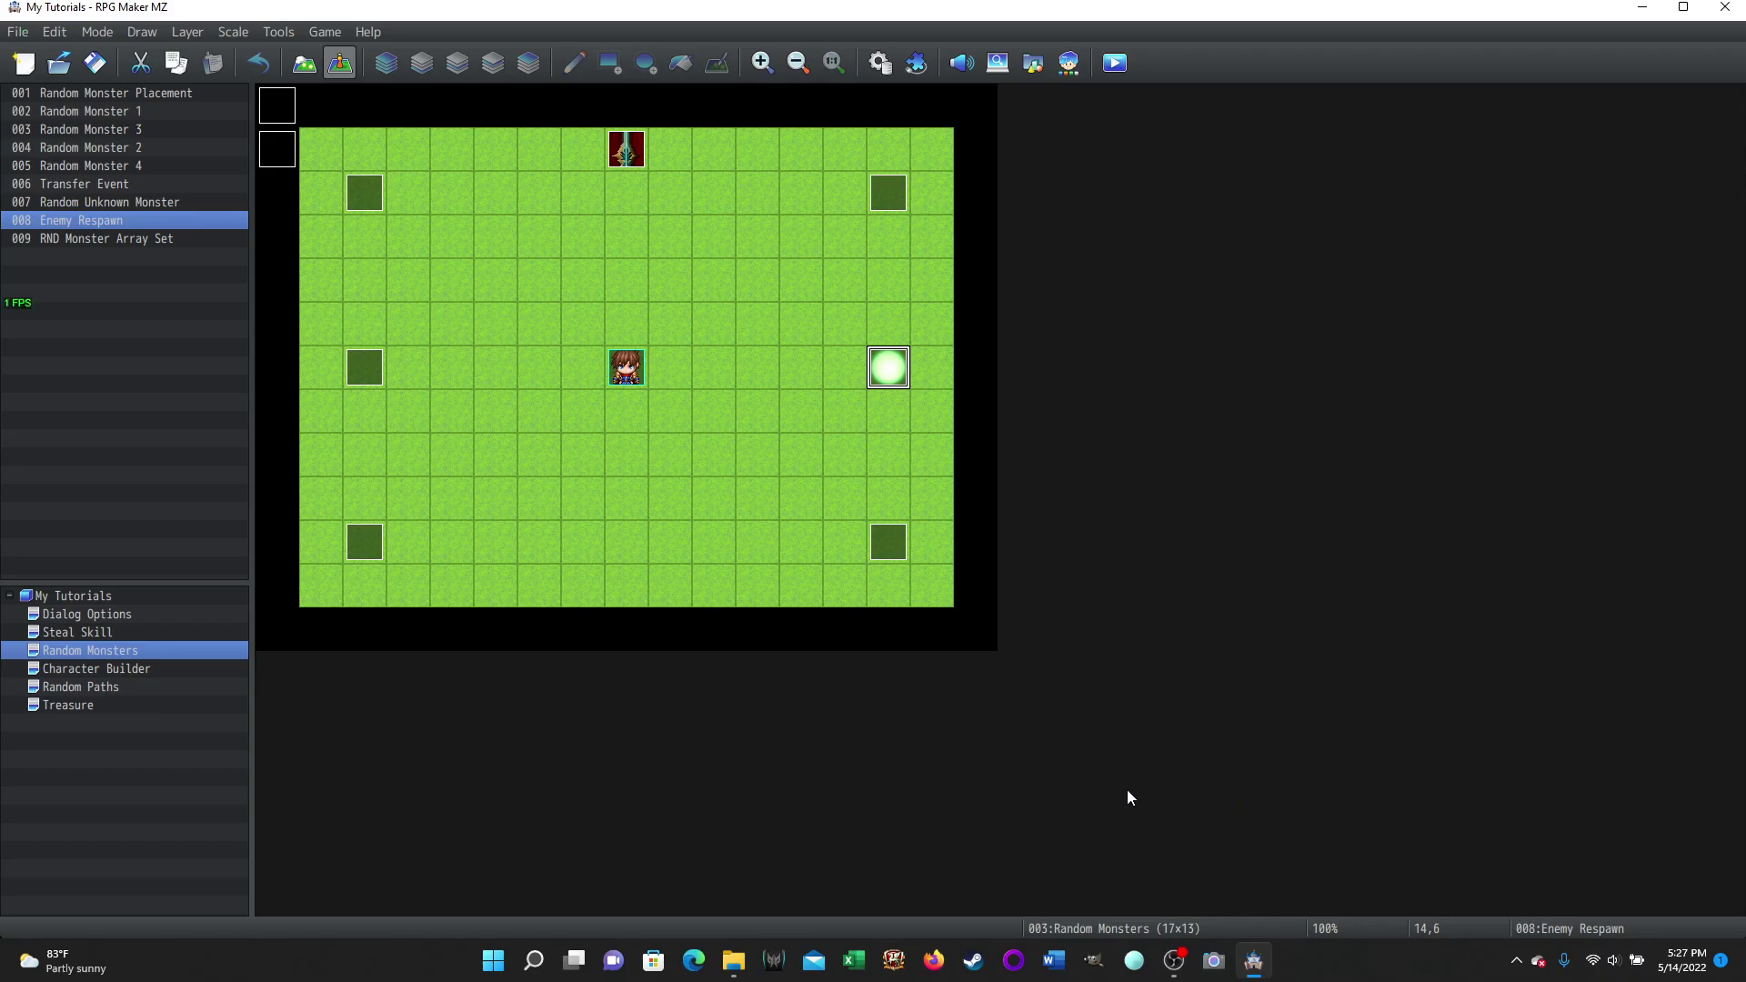
pyautogui.doubleClick(894, 371)
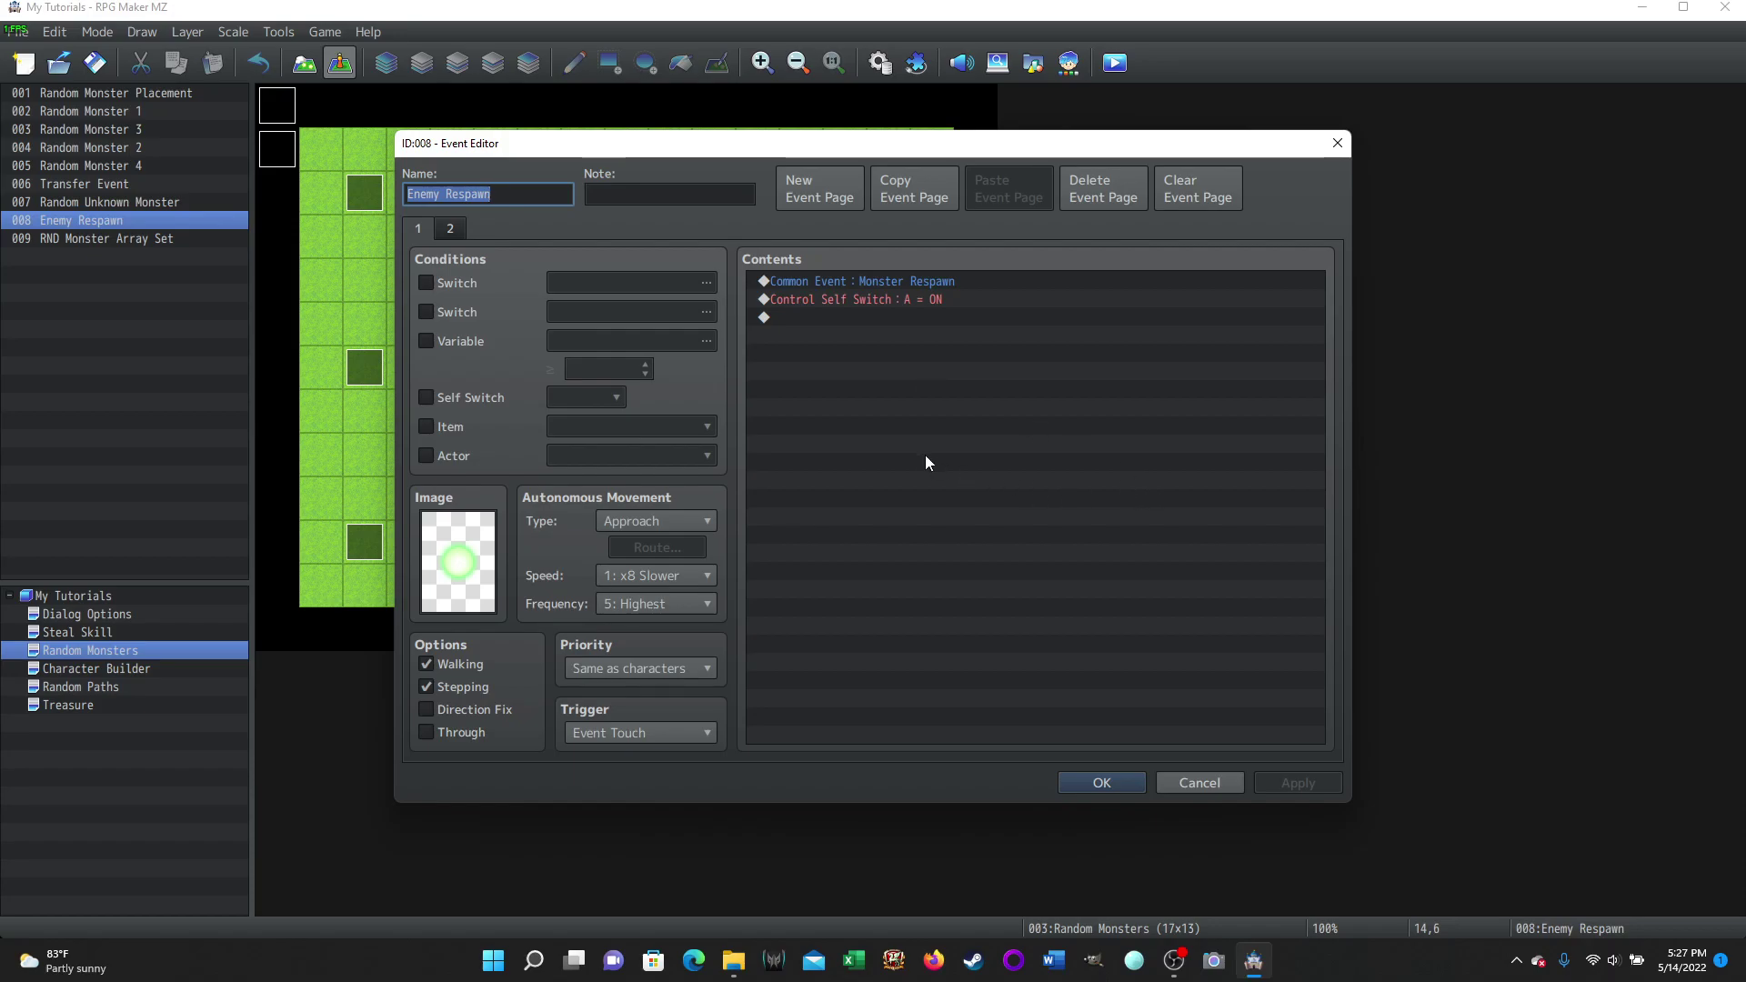
pyautogui.click(460, 237)
pyautogui.click(419, 229)
pyautogui.click(1189, 783)
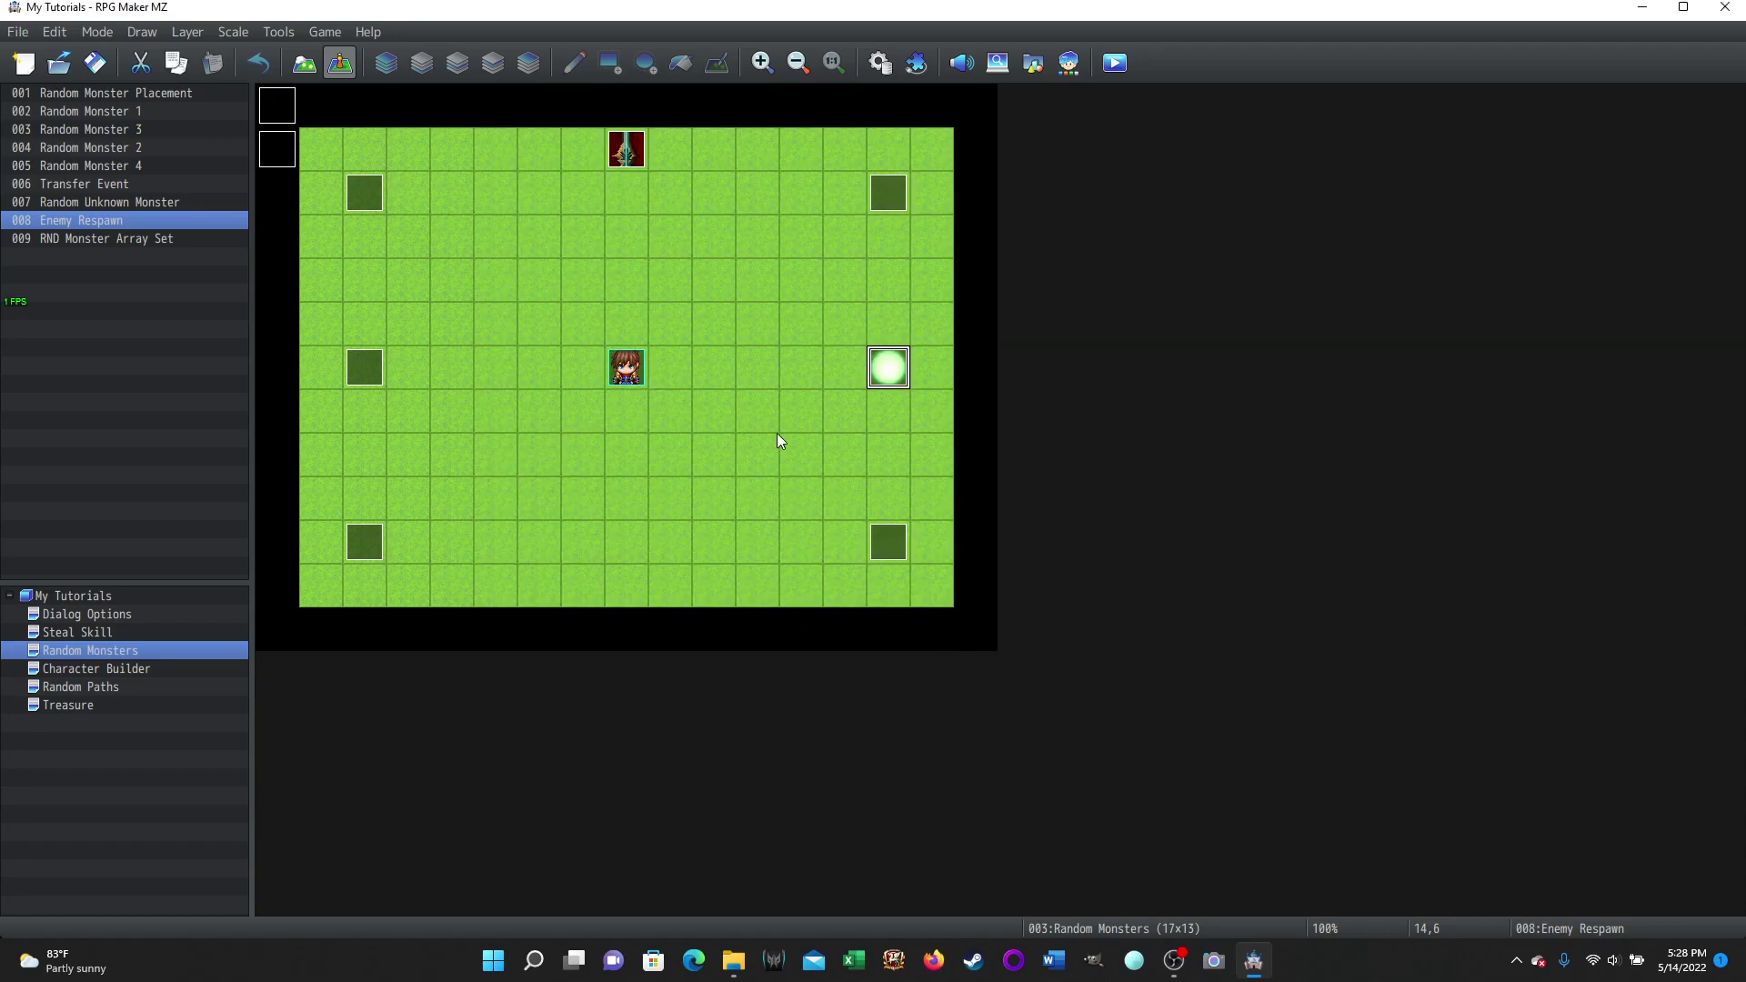